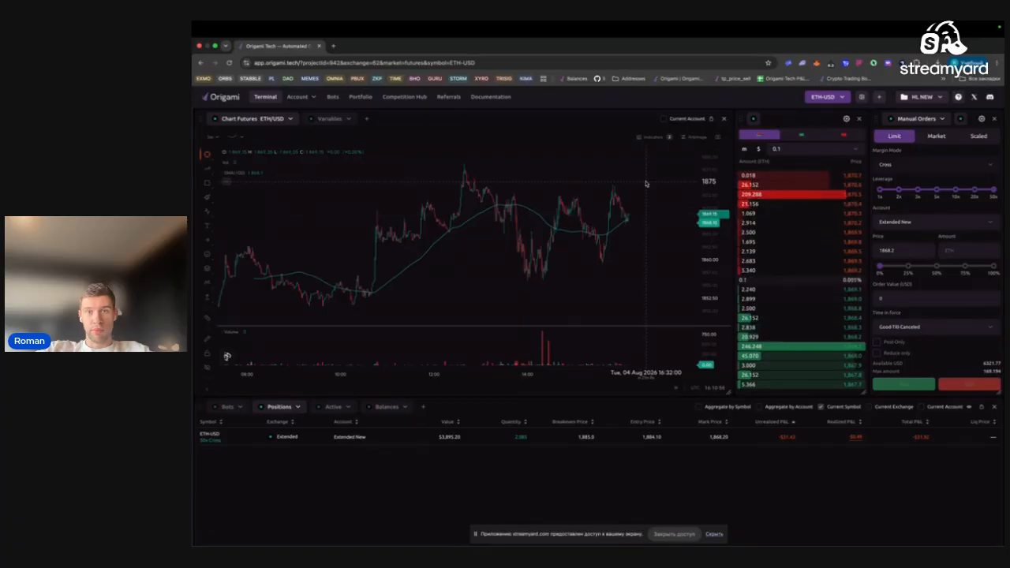
View the terminal's Default, Mega dex watcher and Default Copy layouts one after another
click(862, 97)
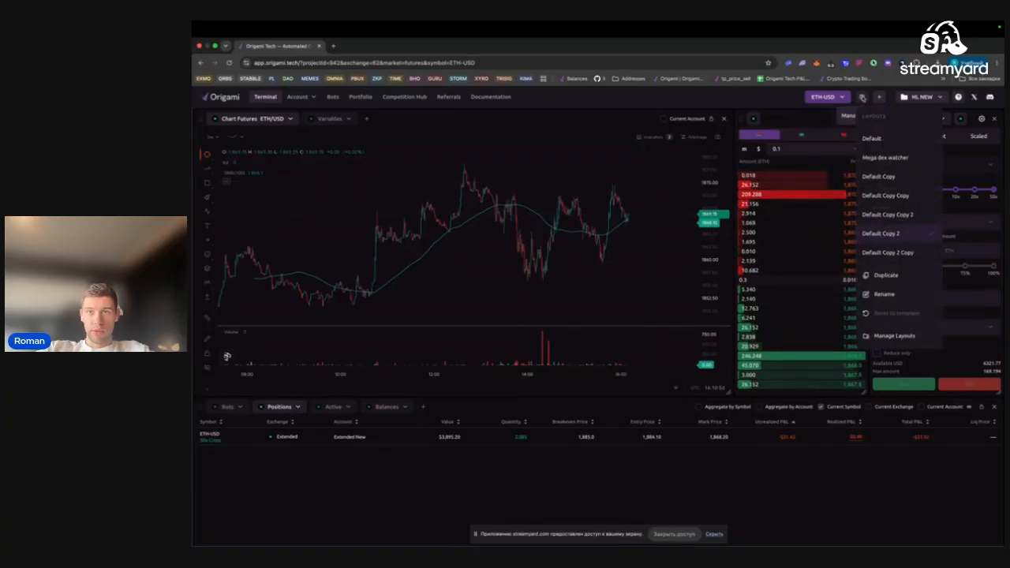
click(873, 139)
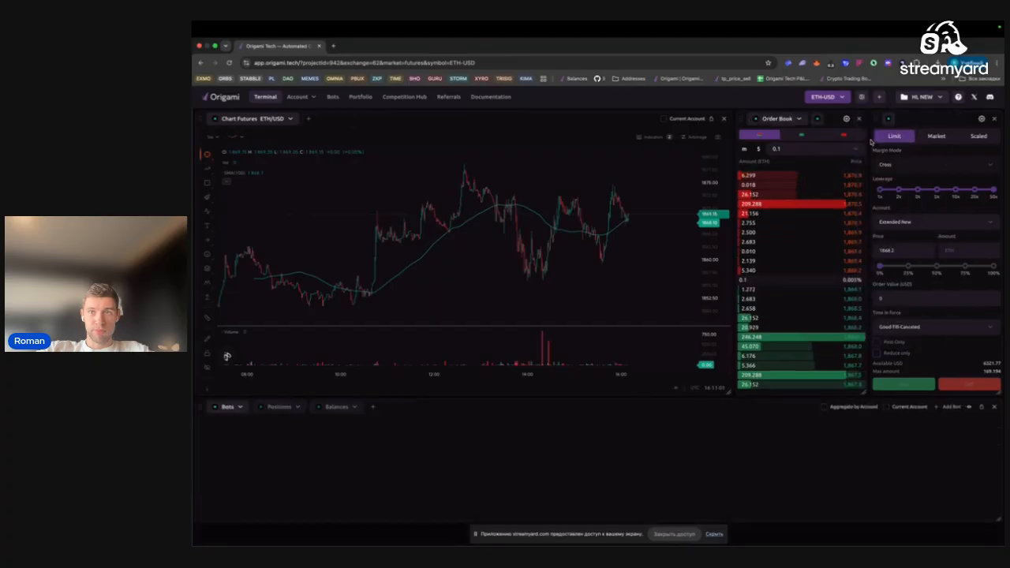
click(862, 98)
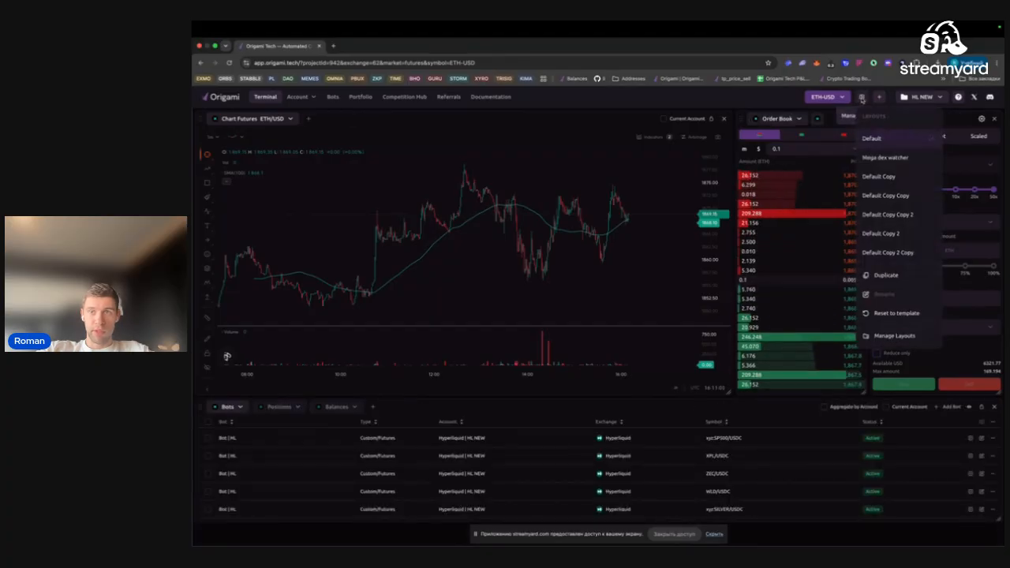
click(878, 162)
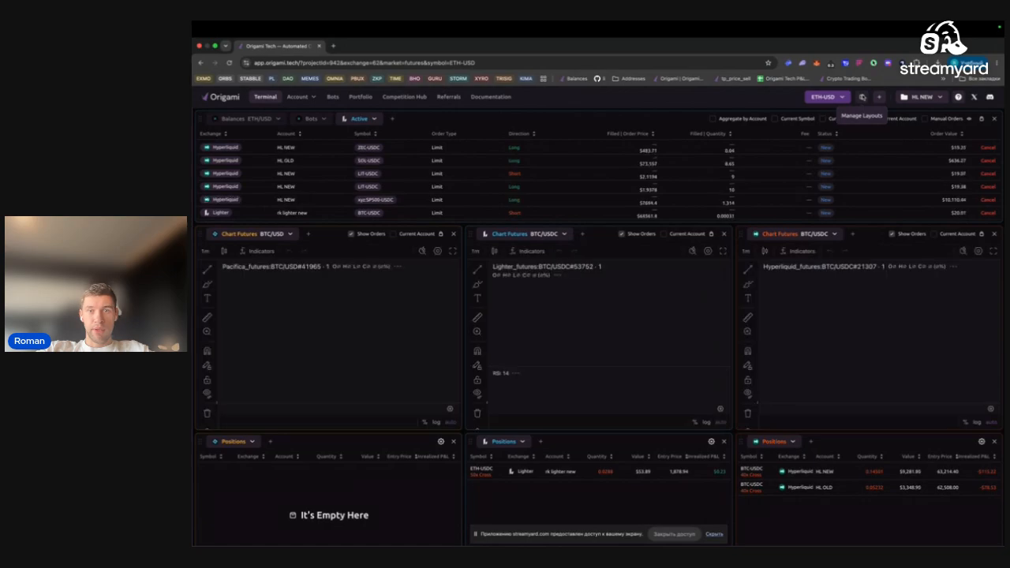
click(863, 98)
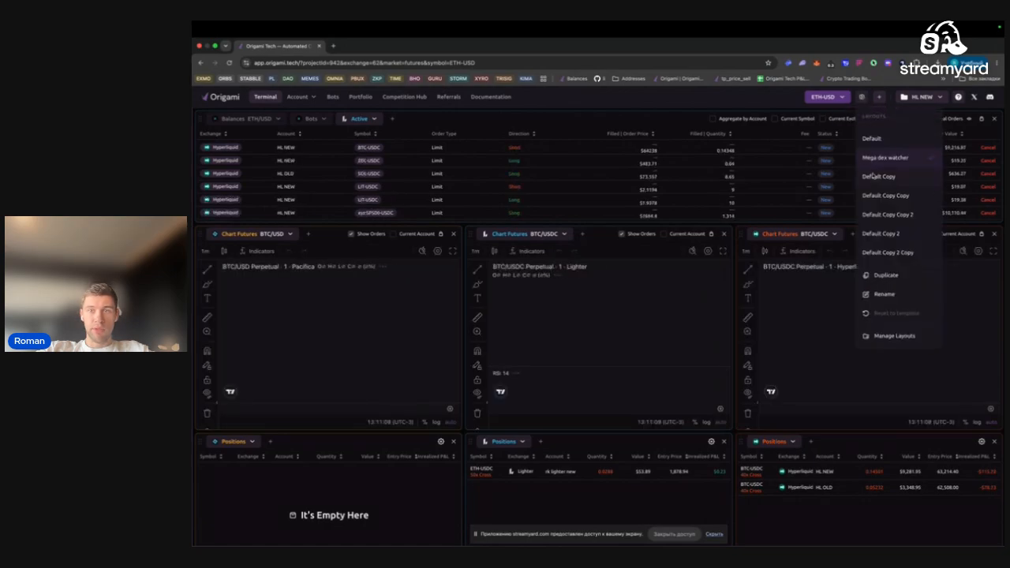
click(874, 175)
View the Default Copy Copy 2 layout and return the terminal to an ETH-USD chart layout with the positions table
click(866, 97)
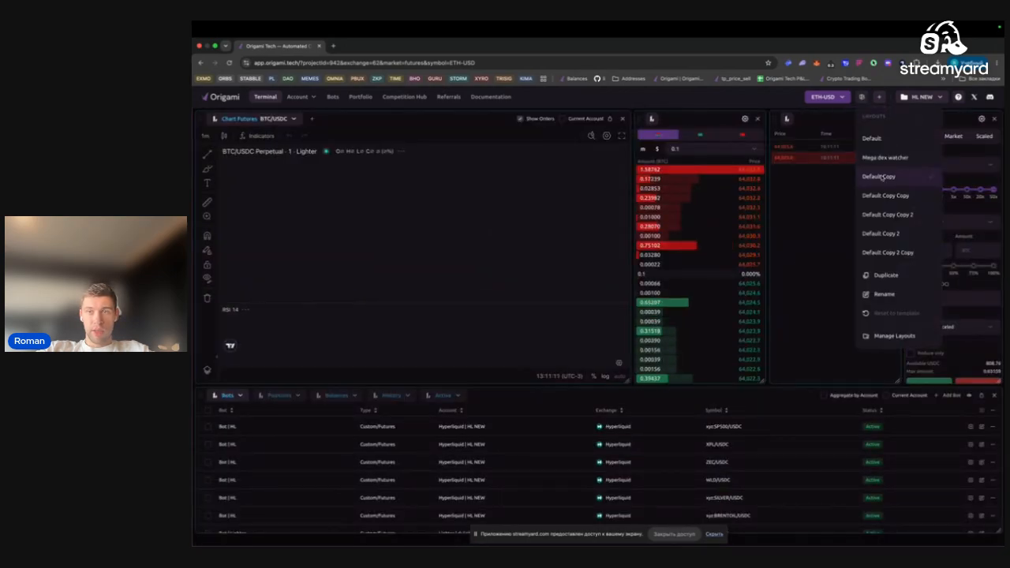
click(875, 181)
click(863, 98)
click(890, 215)
click(863, 98)
click(883, 239)
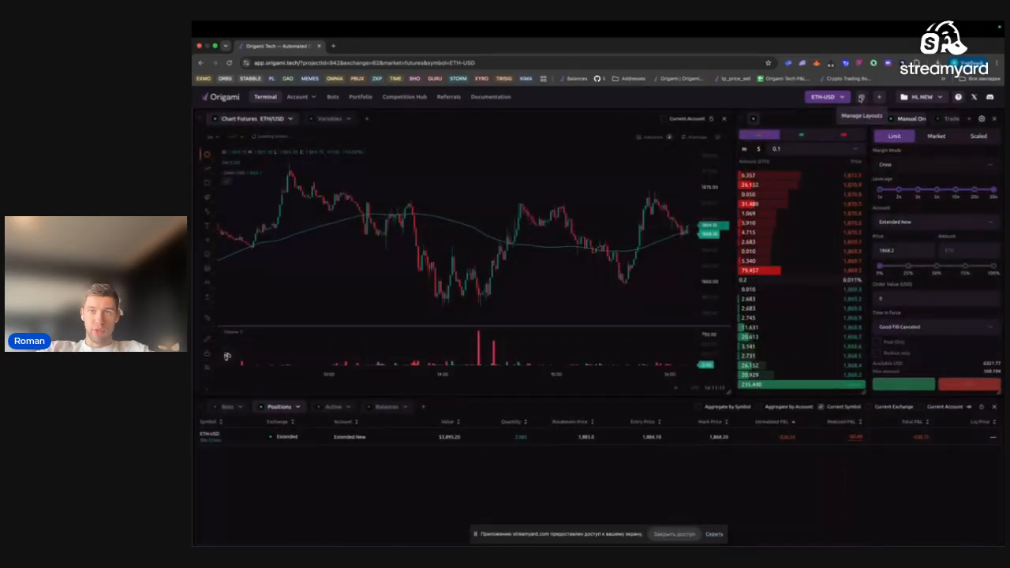
Reset the ETH/USD chart view and widen its time range to examine more price history
scroll(628, 230, down, 7)
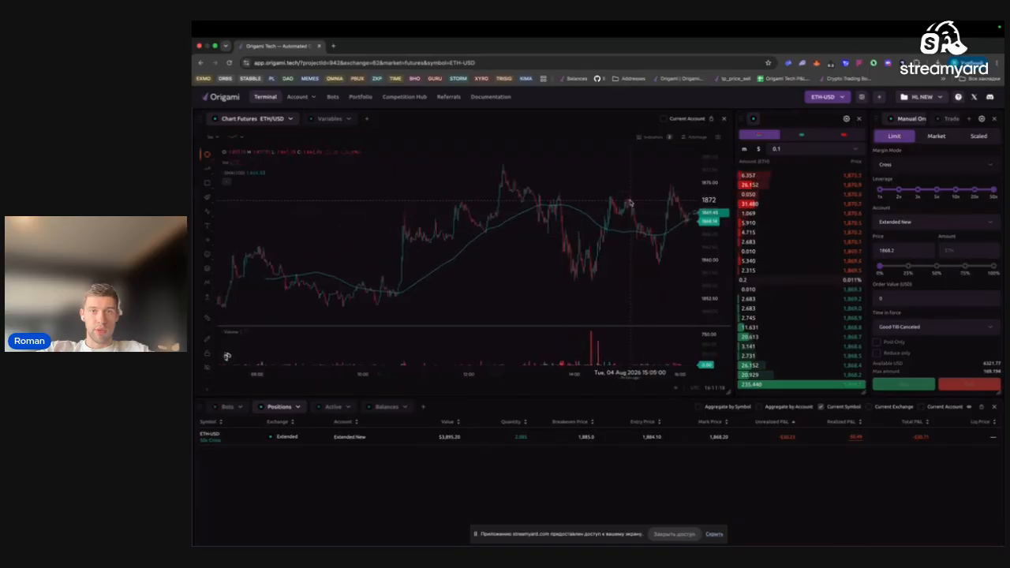
scroll(600, 189, down, 5)
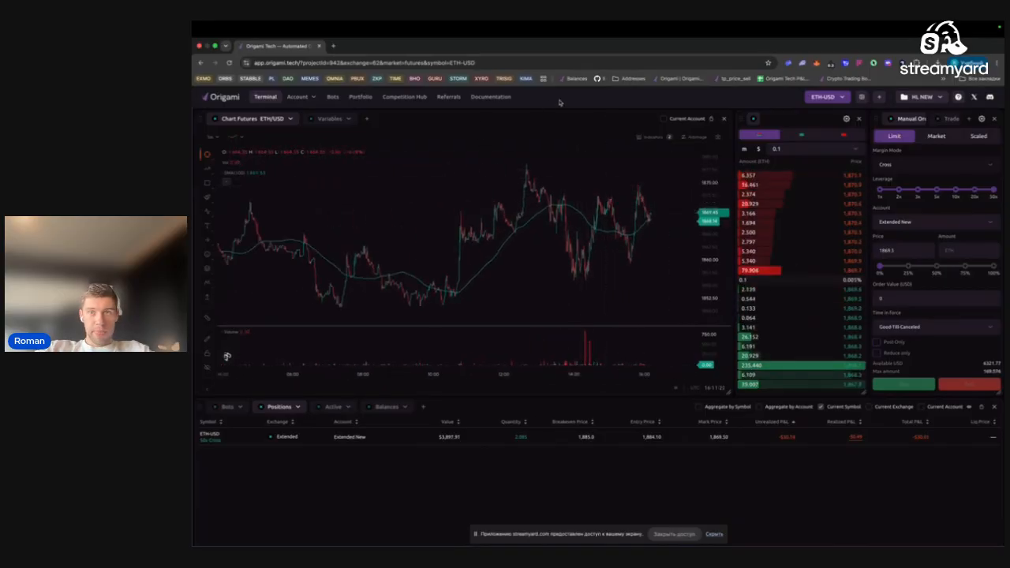
right_click(582, 175)
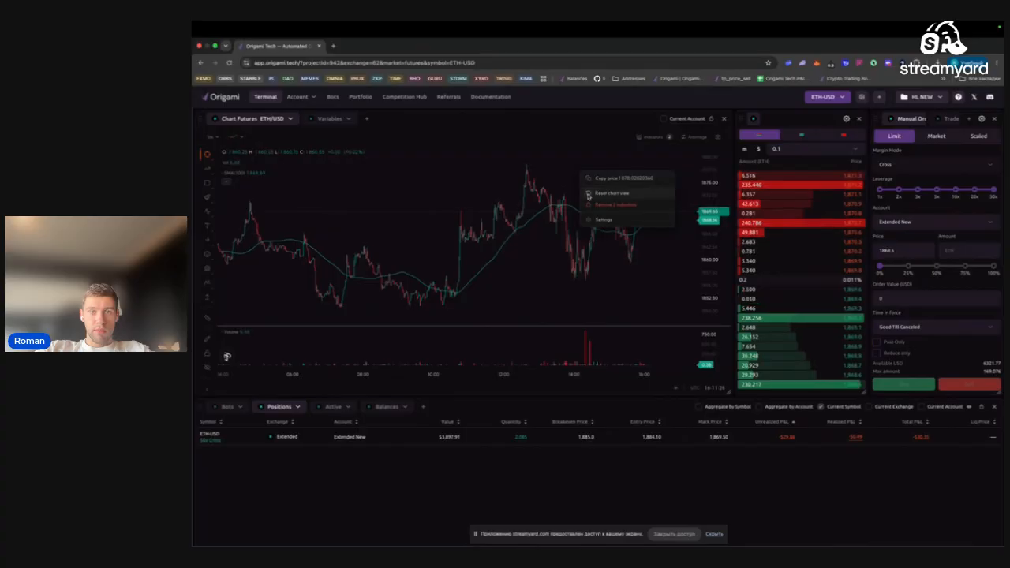
click(589, 194)
scroll(589, 195, down, 5)
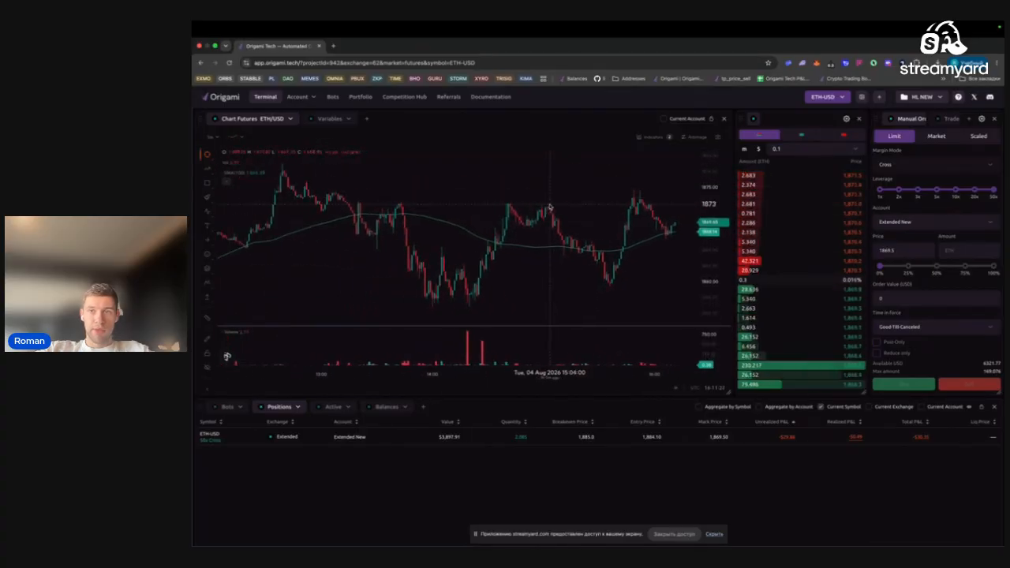
scroll(550, 207, down, 2)
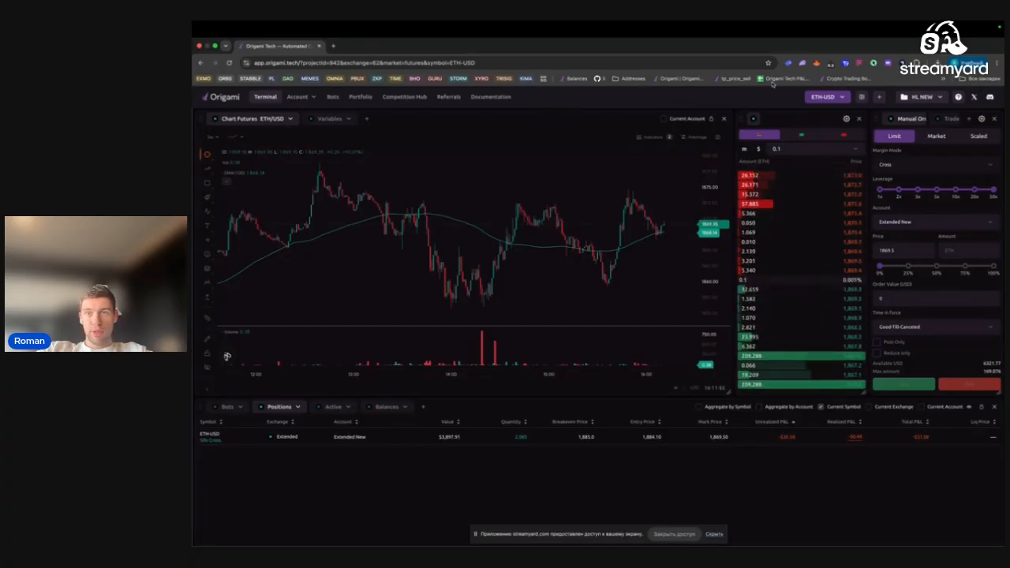
Review the HL NEW workspace's members and the roles offered when inviting someone, without sending an invitation
click(924, 97)
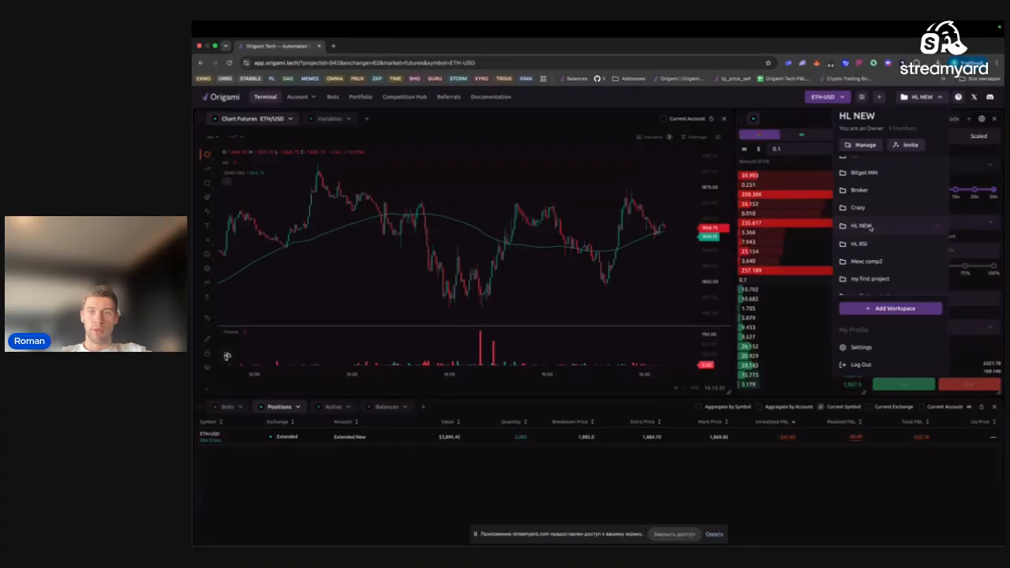
click(857, 144)
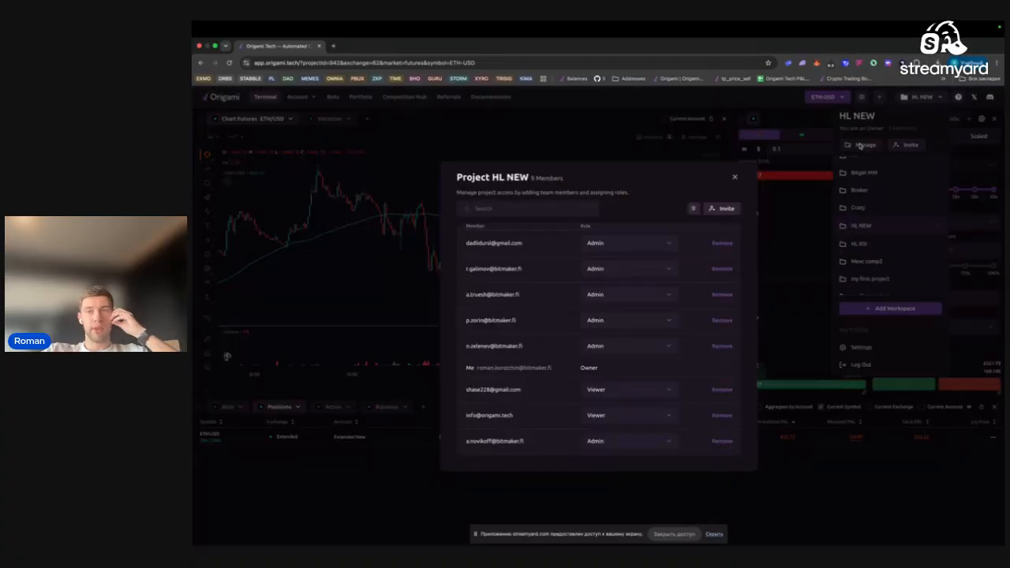
click(719, 211)
click(573, 342)
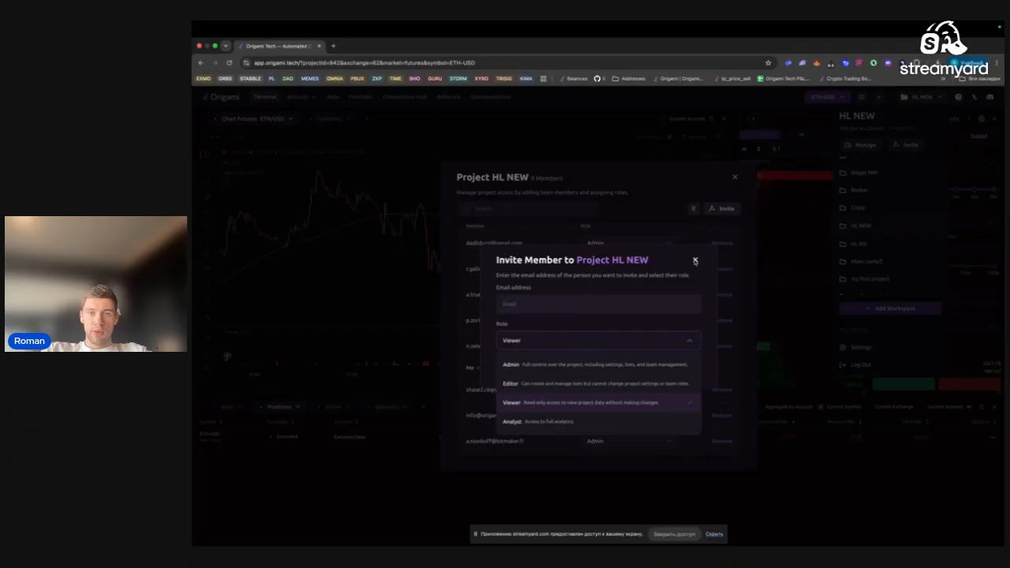
click(695, 261)
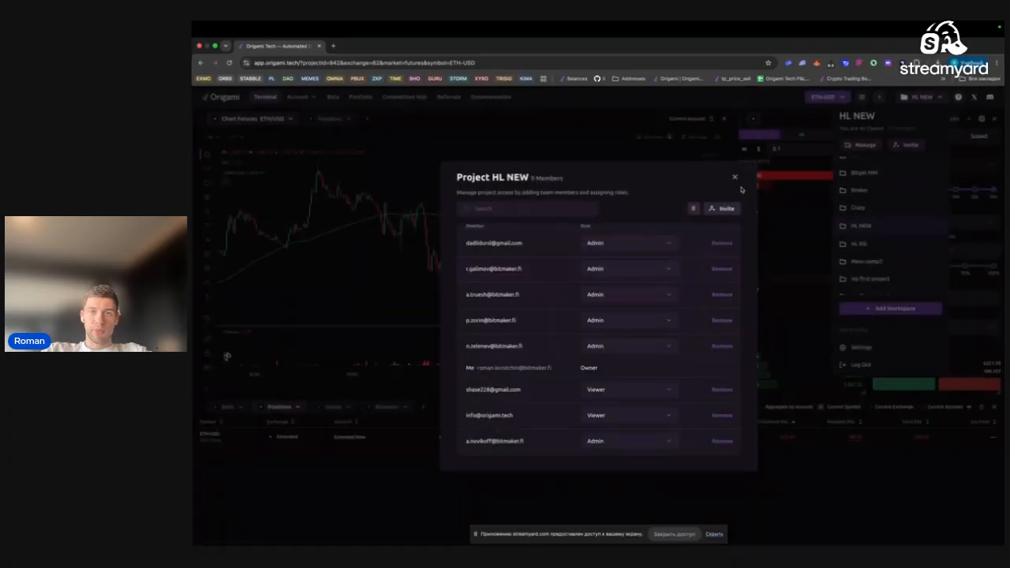
click(735, 177)
click(645, 100)
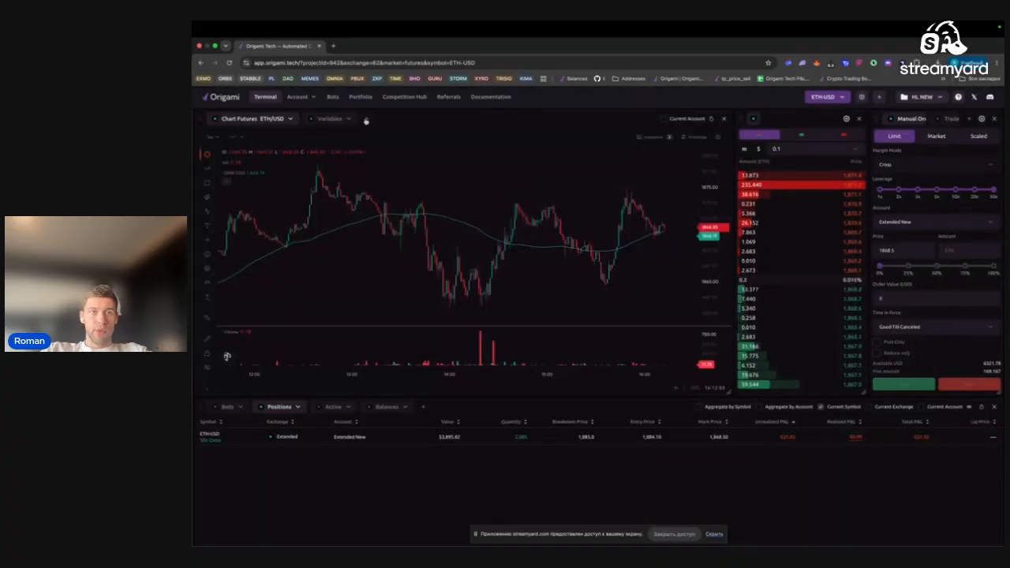
Open the bot management page and bring up the exchange selection for adding an account
click(332, 97)
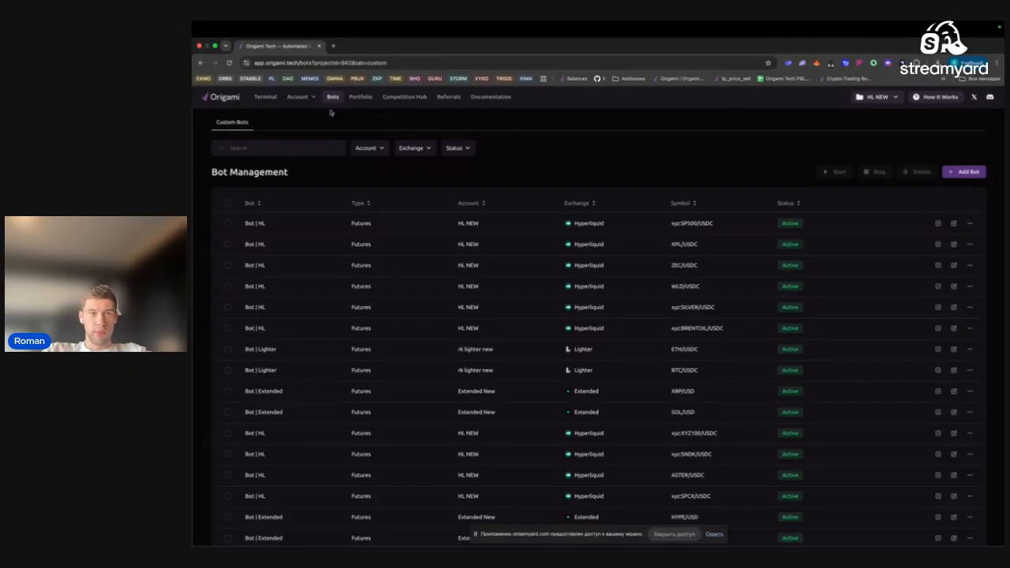
click(306, 96)
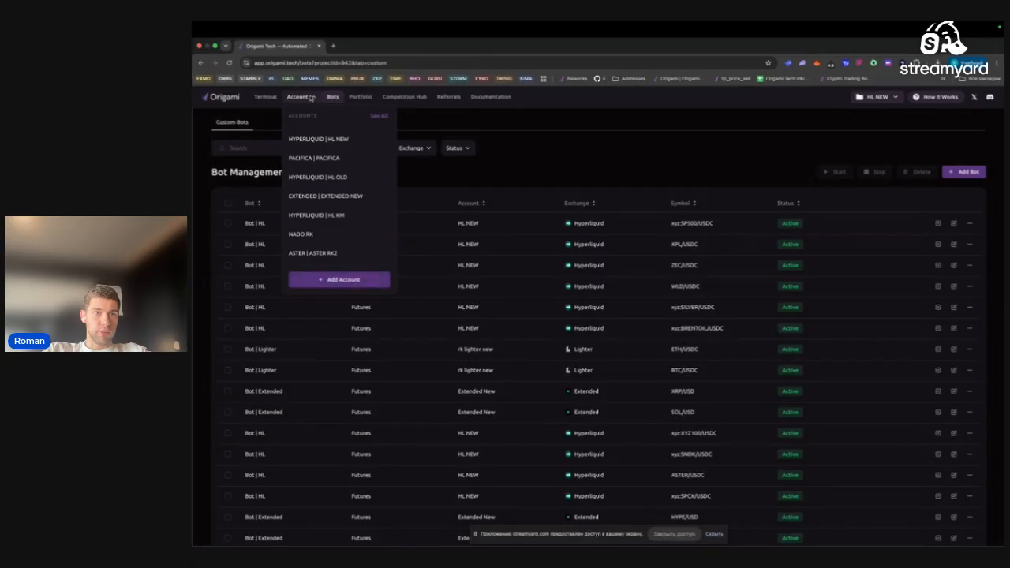
click(348, 284)
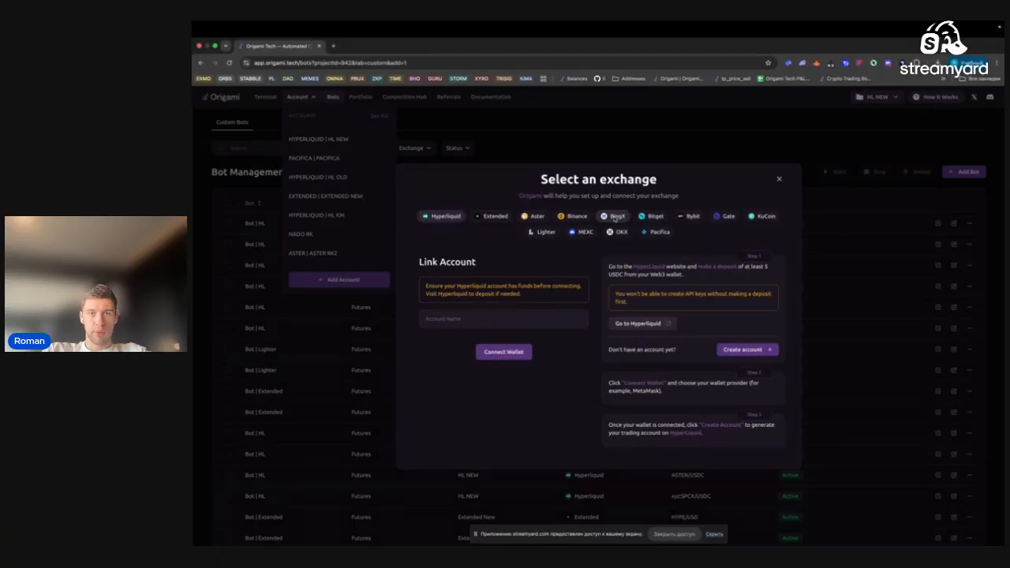
Compare the account connection forms for the BingX, Lighter, MEXC and Extended exchanges
click(619, 230)
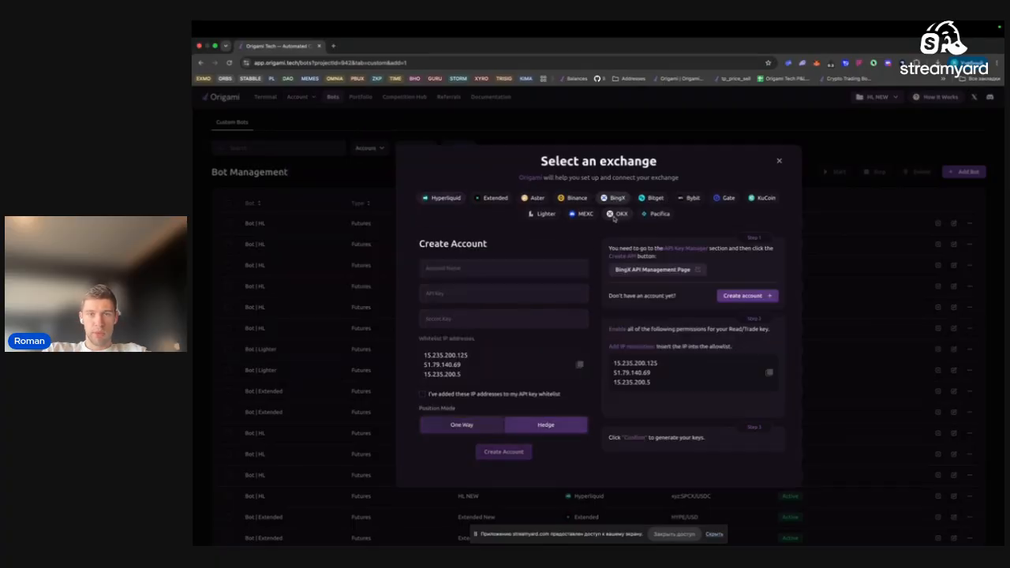
click(544, 214)
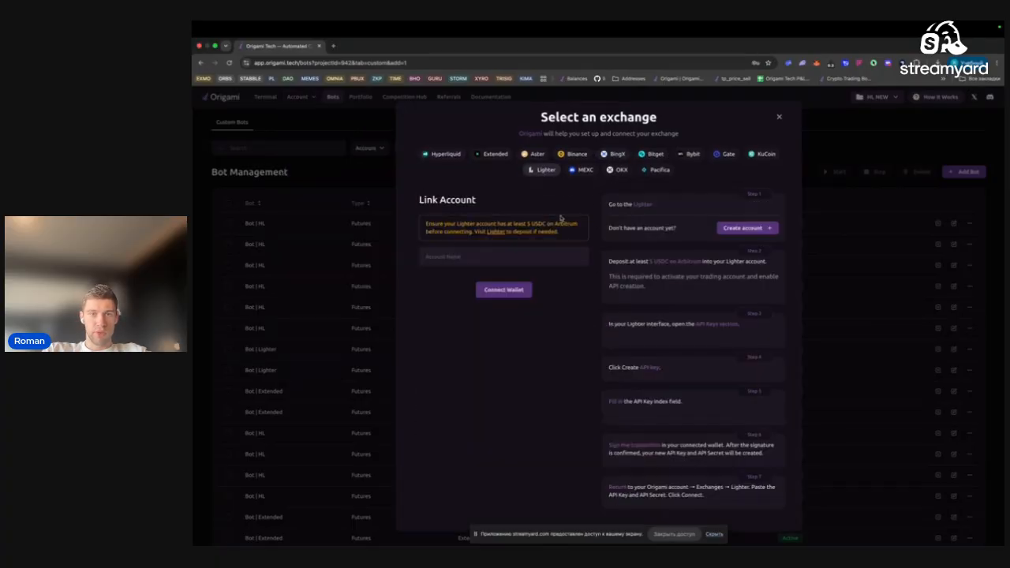
click(583, 169)
click(576, 154)
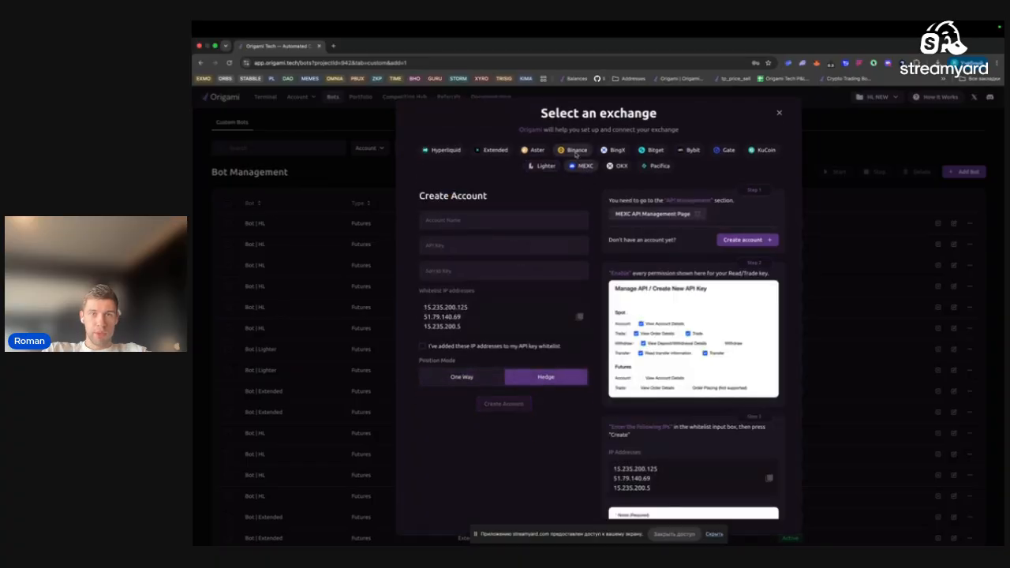
click(486, 151)
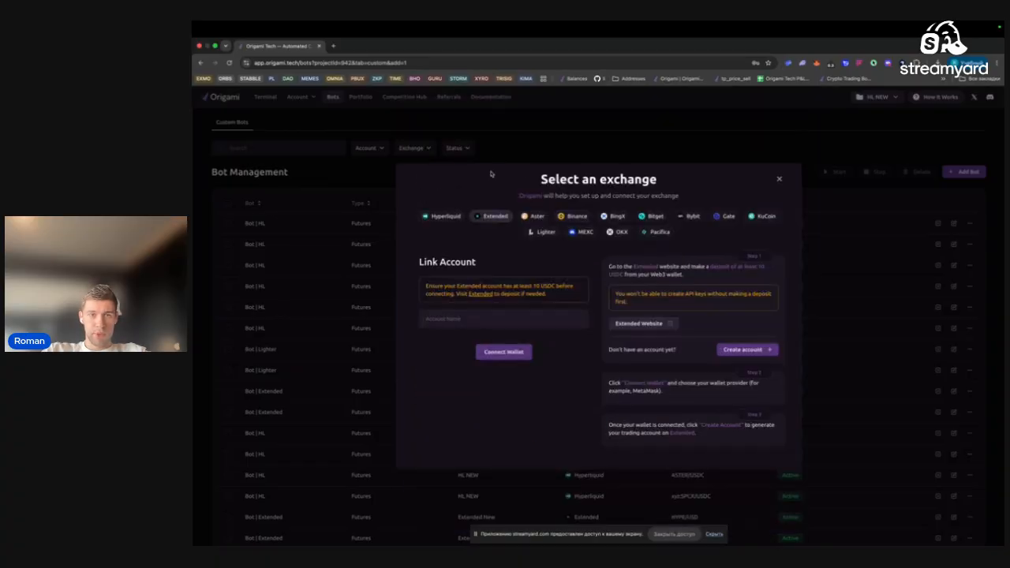
click(544, 233)
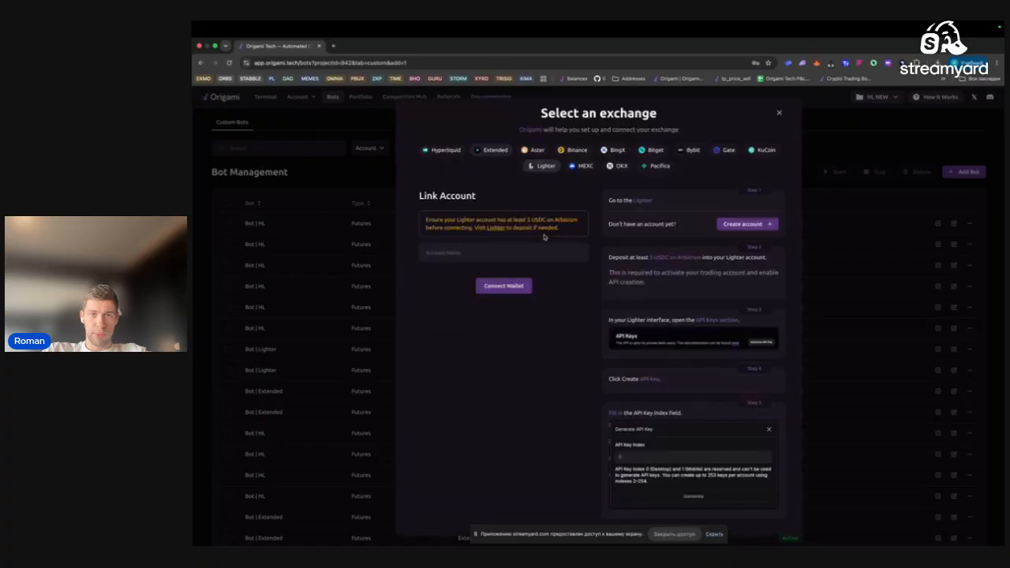
Copy the whitelist IP addresses for a MEXC account and read through its API key setup instructions
click(583, 167)
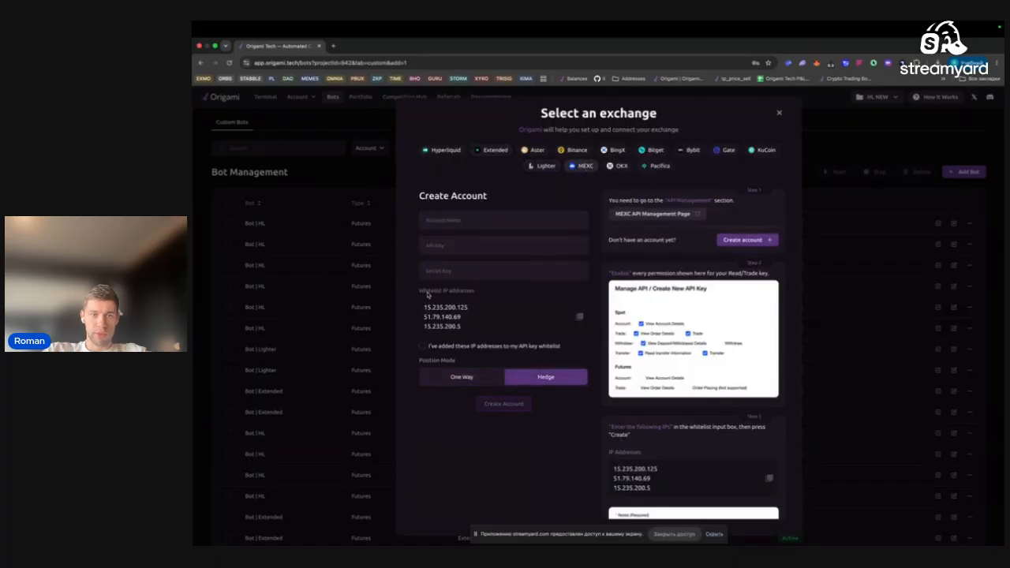
click(580, 317)
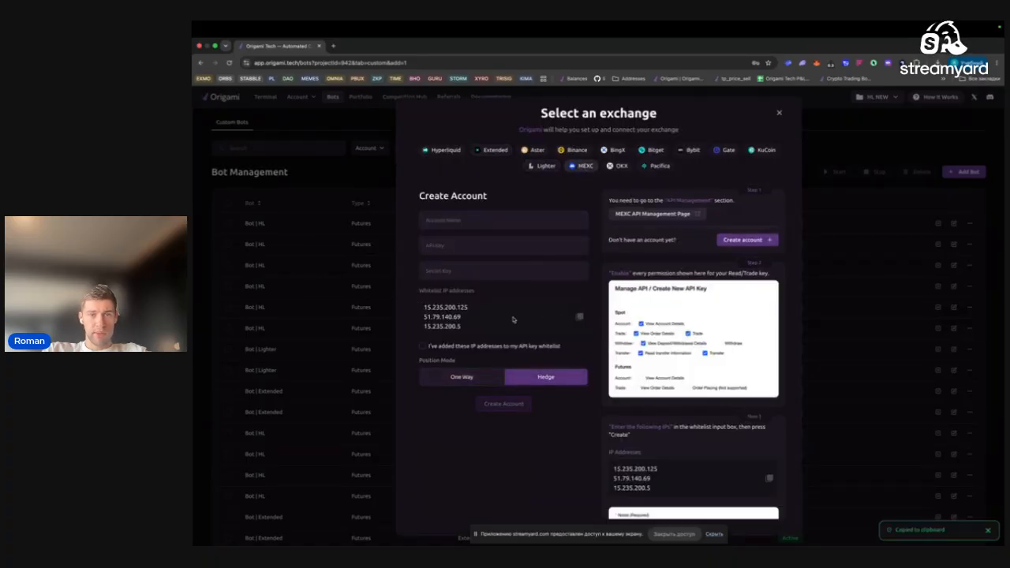
scroll(656, 331, down, 2)
scroll(655, 331, up, 2)
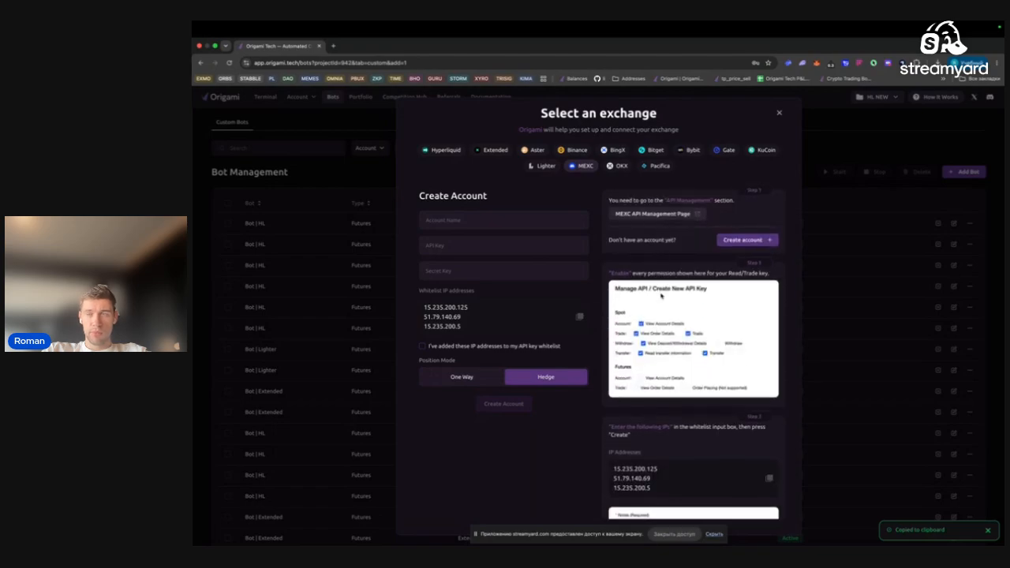
scroll(662, 296, down, 3)
scroll(662, 296, up, 3)
Check the wallet-based account linking requirements for Hyperliquid, Extended and Lighter
click(446, 149)
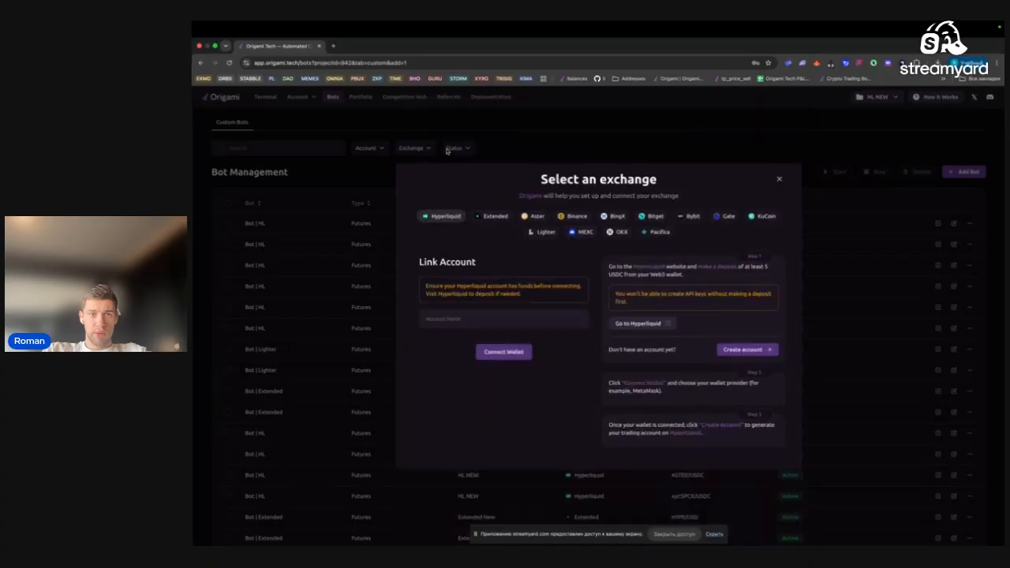
click(490, 220)
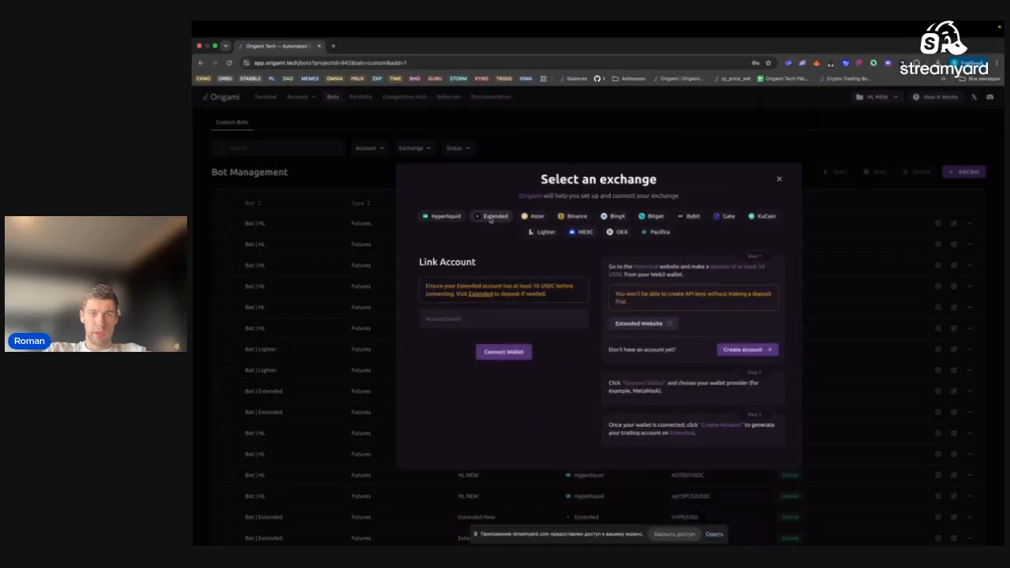
click(546, 233)
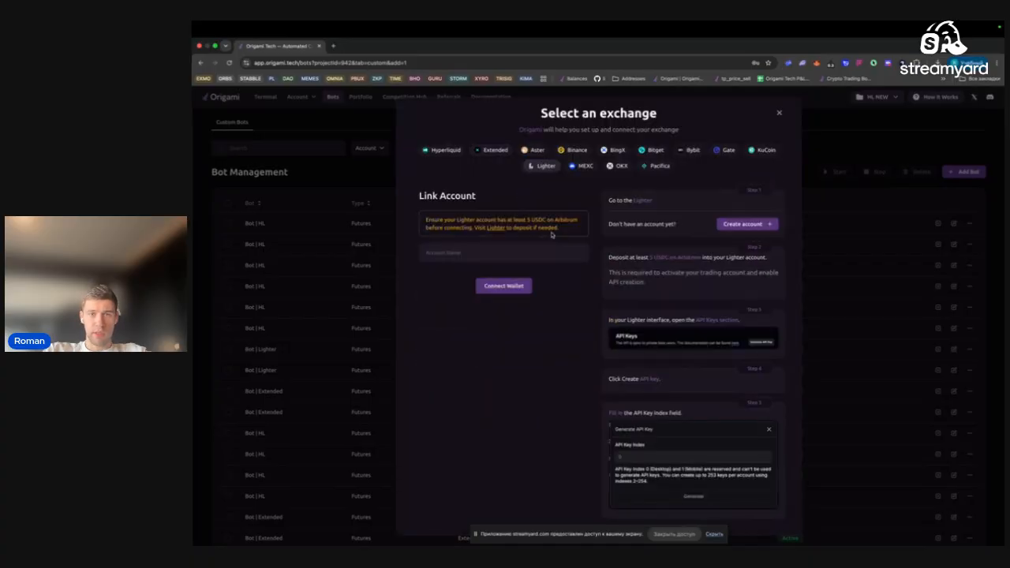
Check which wallet providers can link an Aster account and close the account setup without connecting one
click(535, 149)
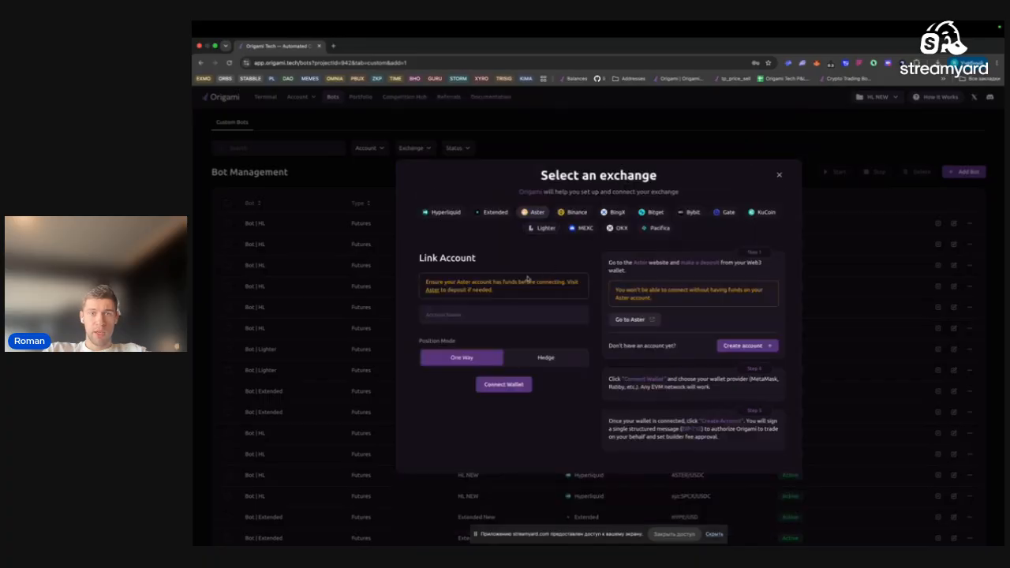
click(503, 386)
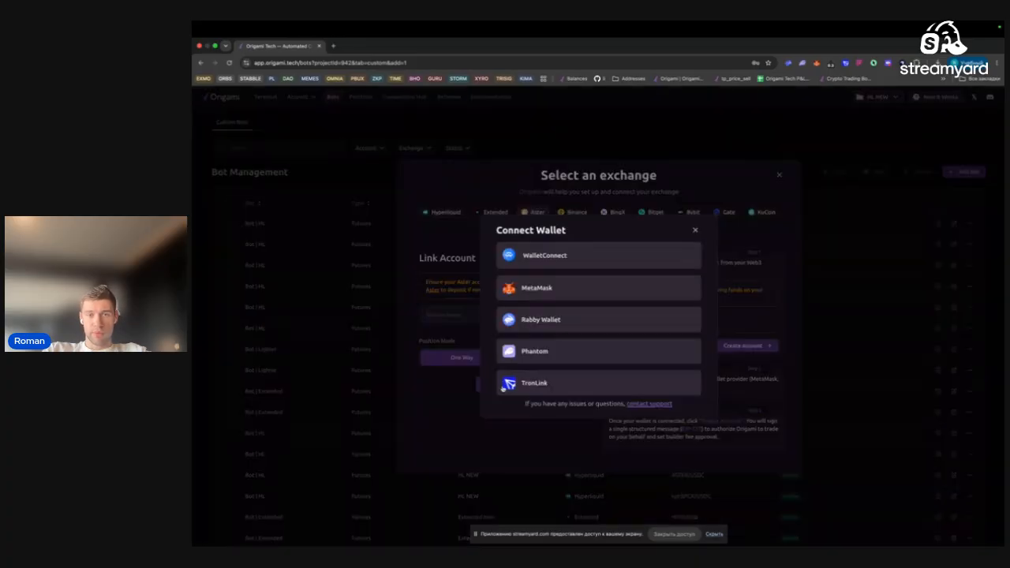
click(696, 230)
click(779, 177)
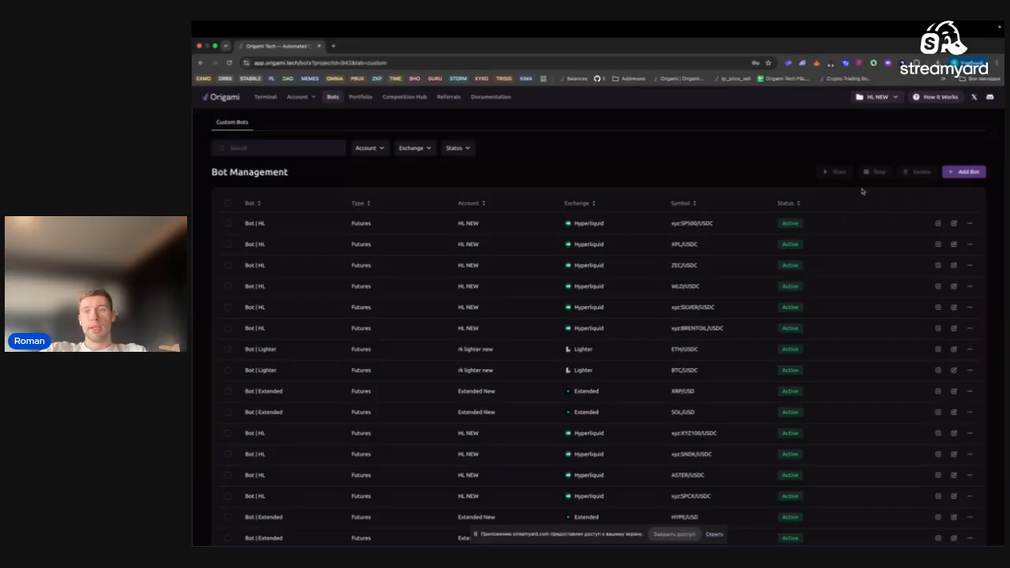
Start a new custom bot and set its type to Futures after comparing the spot and futures options
click(949, 174)
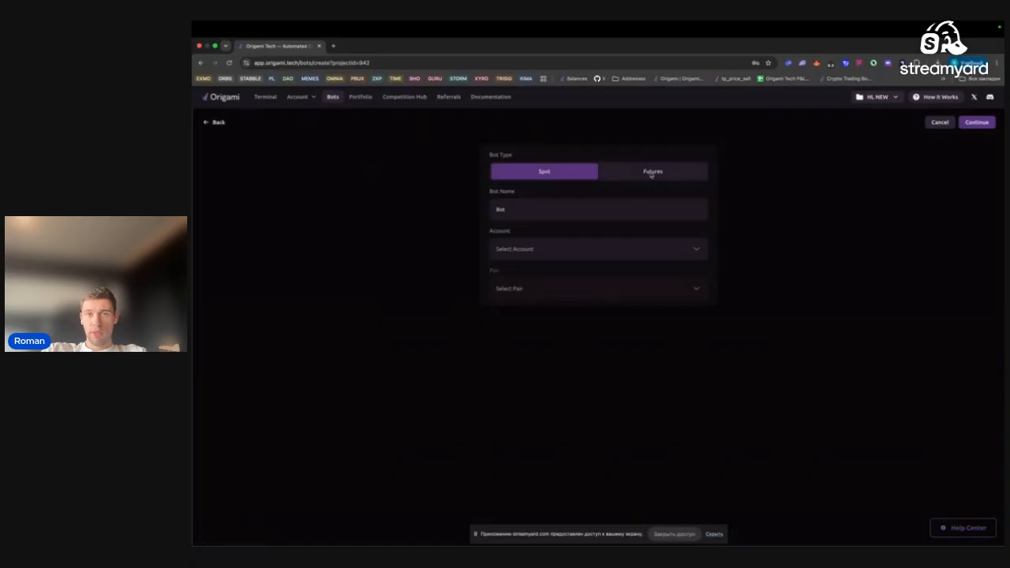
click(651, 176)
click(565, 176)
click(624, 176)
click(559, 176)
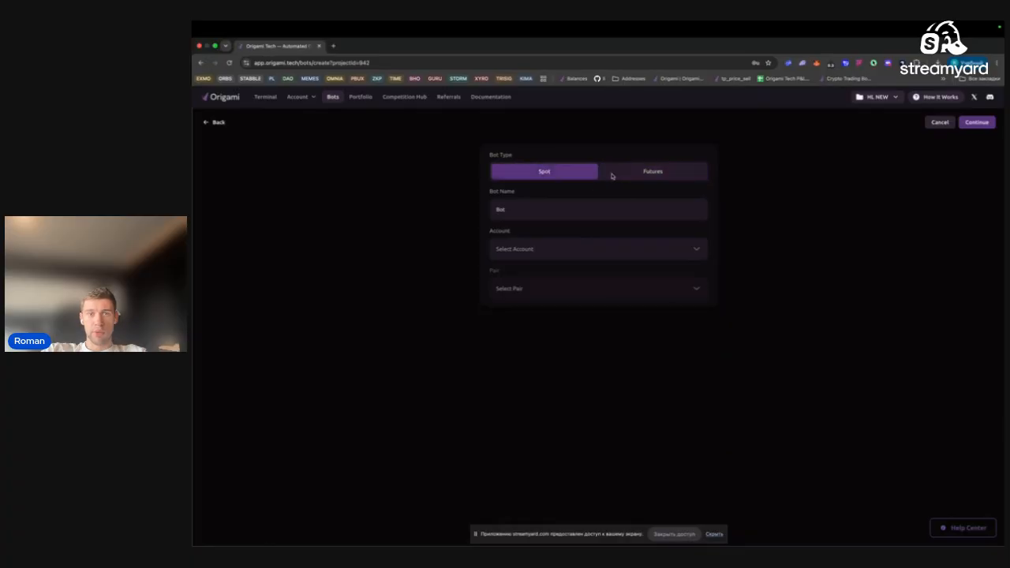
click(612, 175)
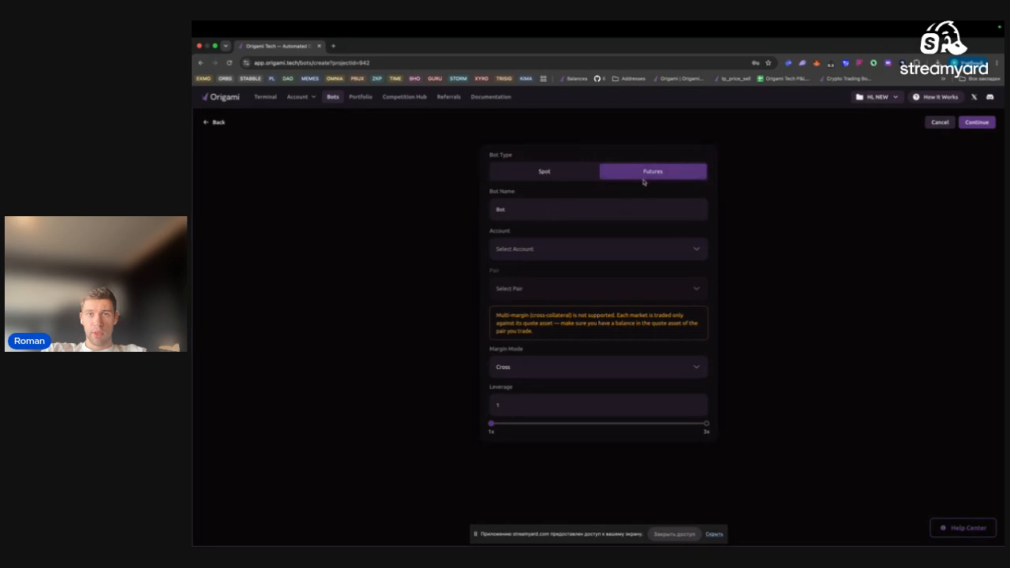
Assign the bot to the Extended New account and name it "lalala"
click(580, 251)
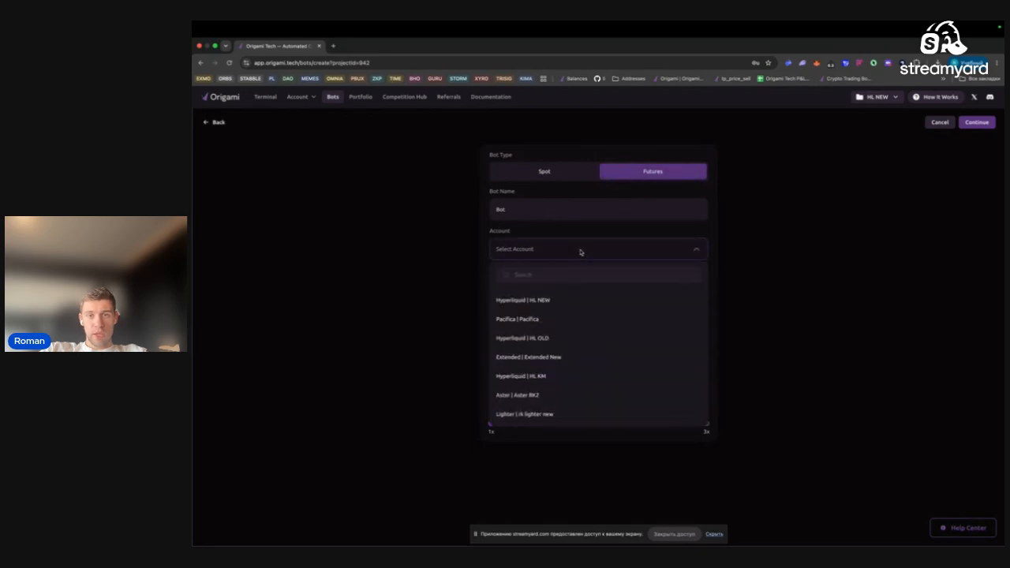
click(558, 357)
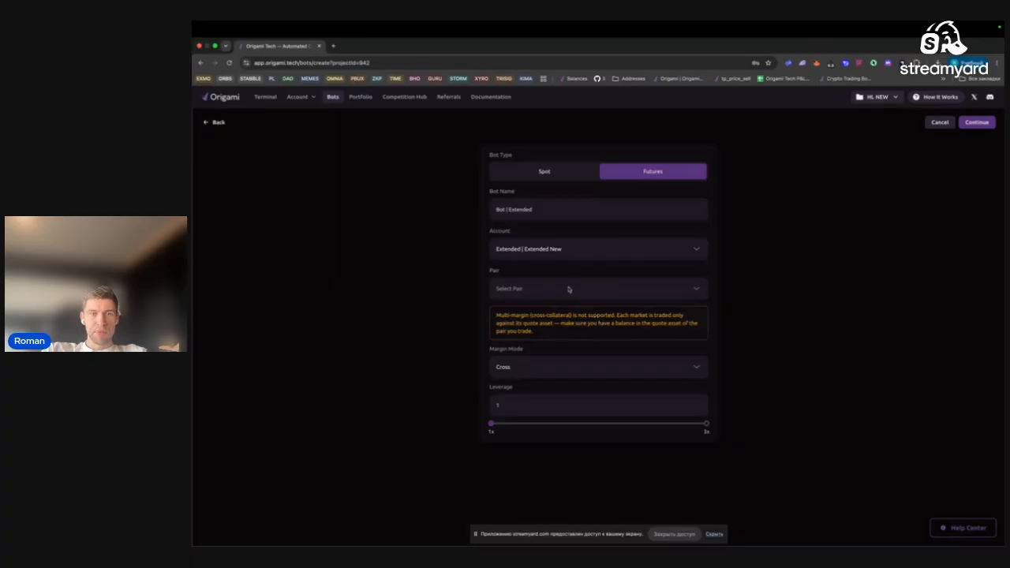
click(575, 250)
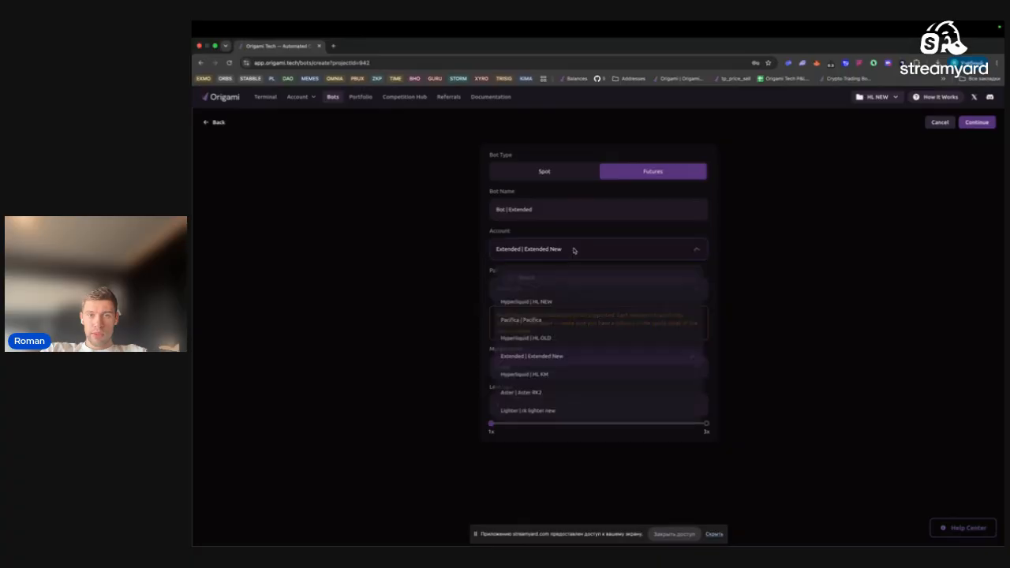
click(570, 247)
key(super+a)
key(BackSpace)
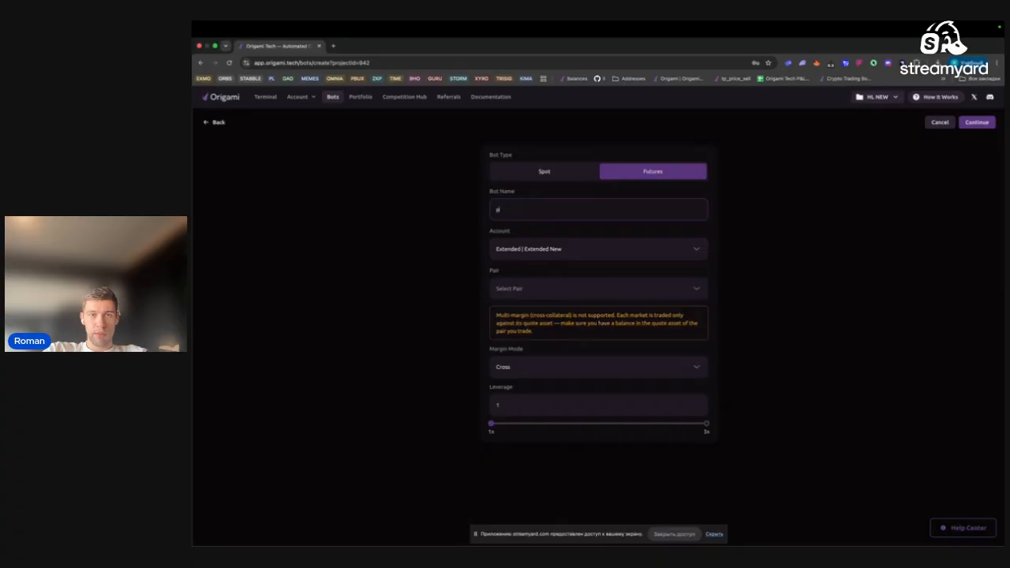
text(lalala)
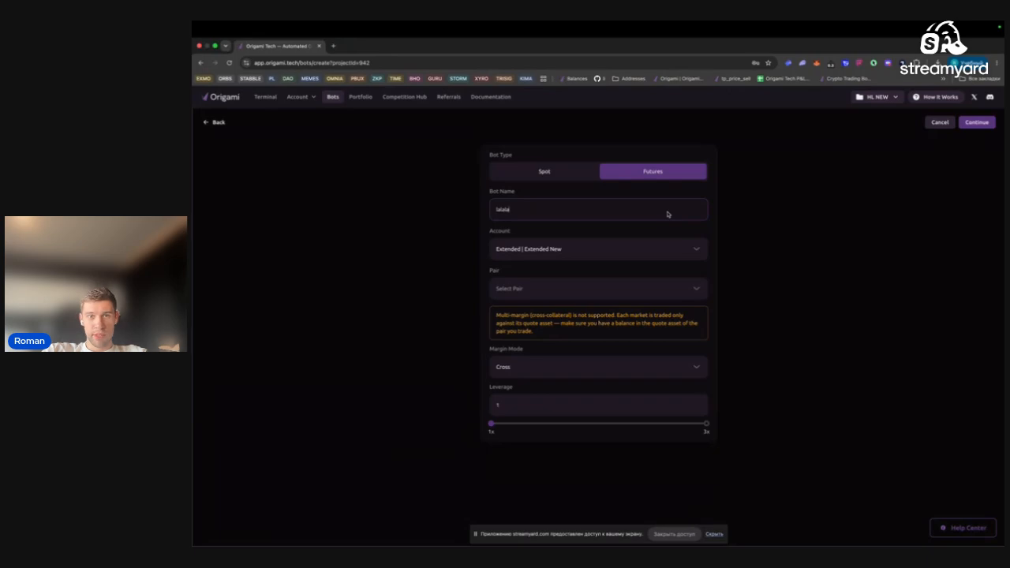
Choose the PUMP-USD pair with a leverage of 50 and continue to the preset selection
click(536, 291)
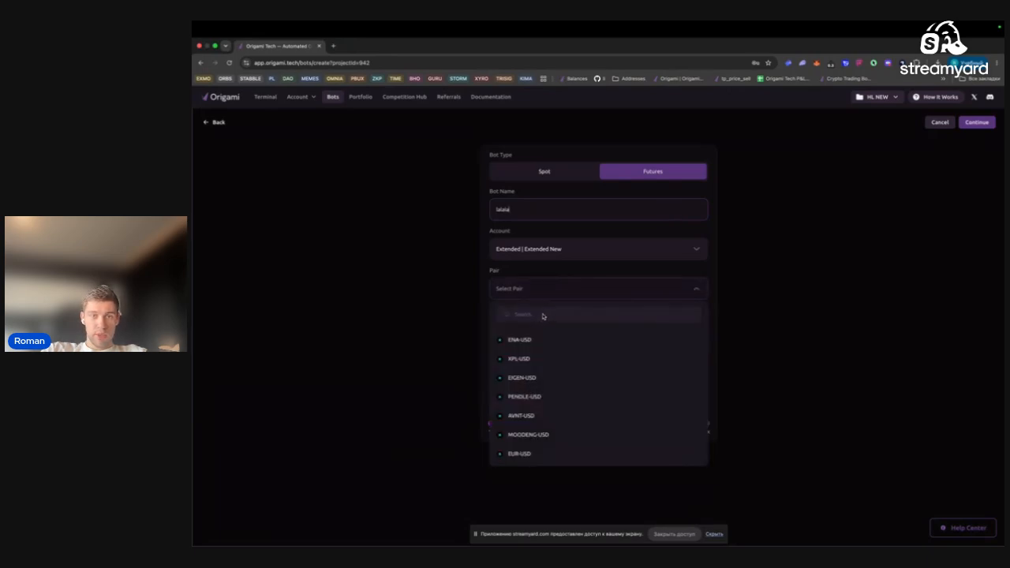
scroll(546, 399, down, 3)
scroll(563, 362, down, 5)
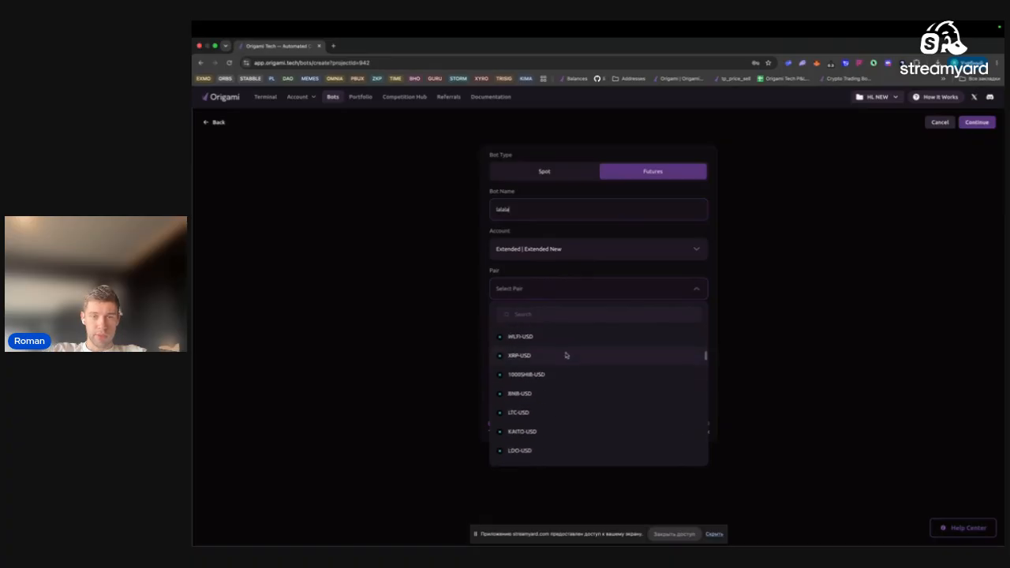
scroll(567, 355, down, 5)
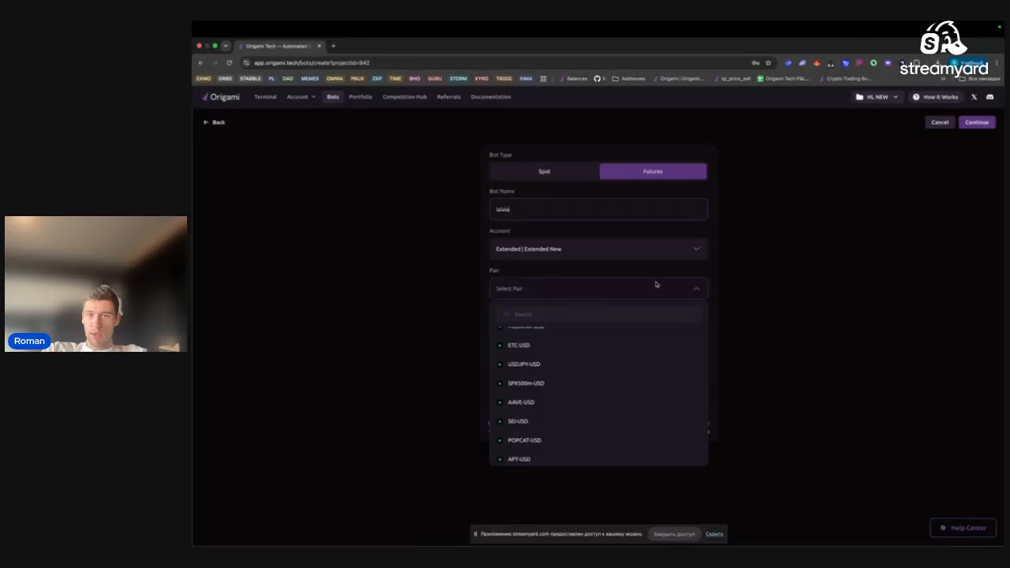
scroll(574, 387, up, 10)
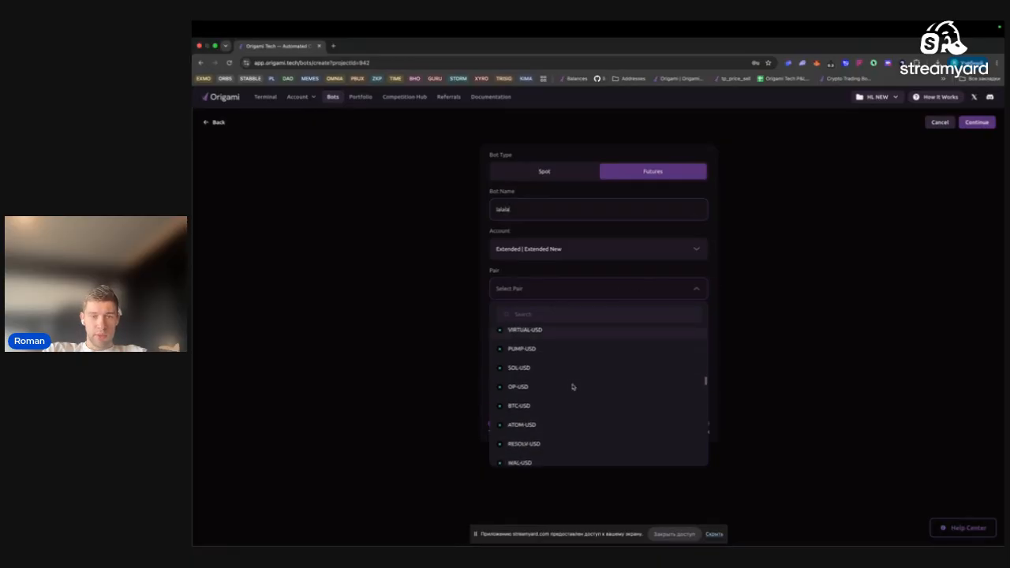
click(535, 358)
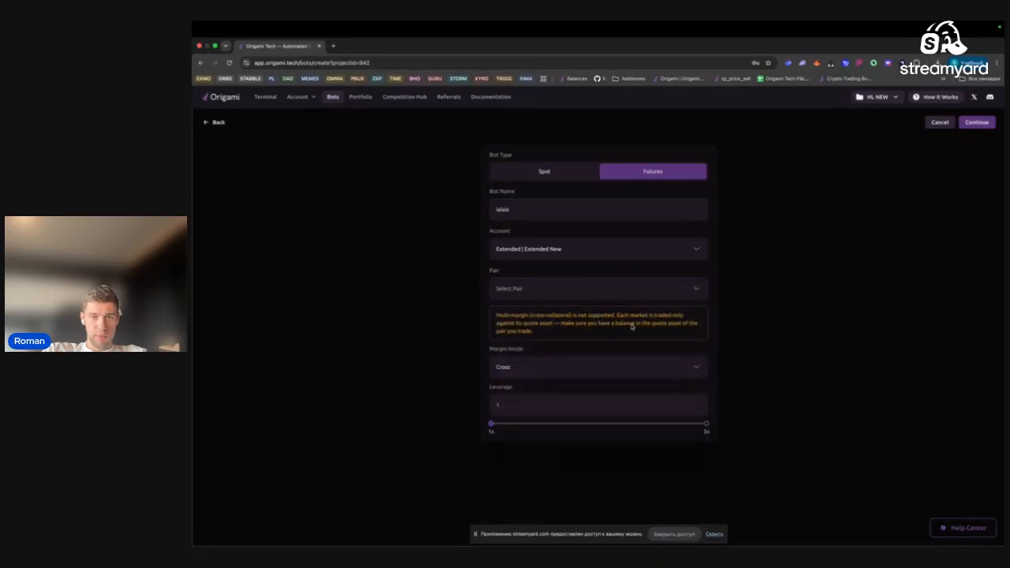
click(588, 290)
text(pu)
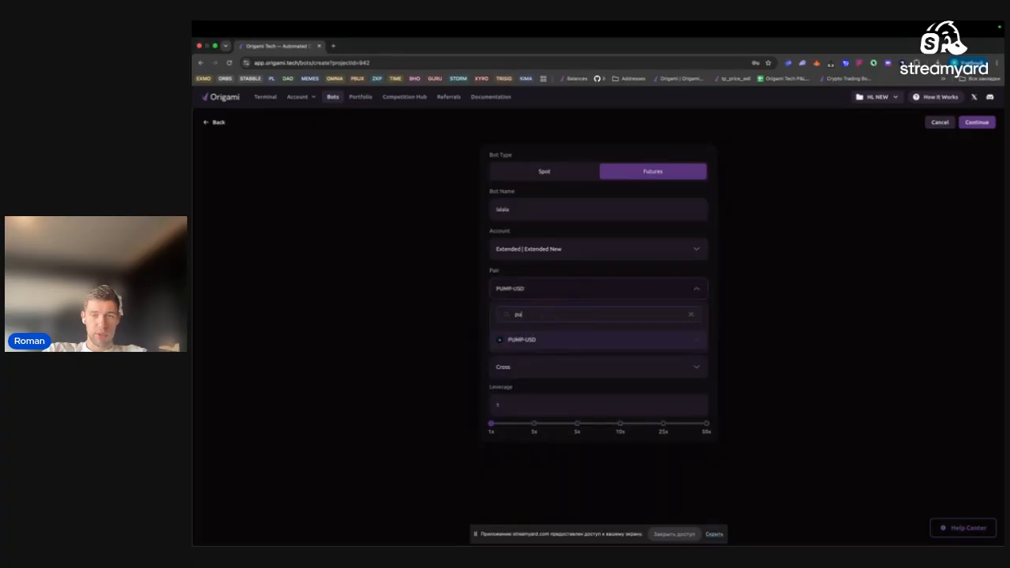
click(525, 343)
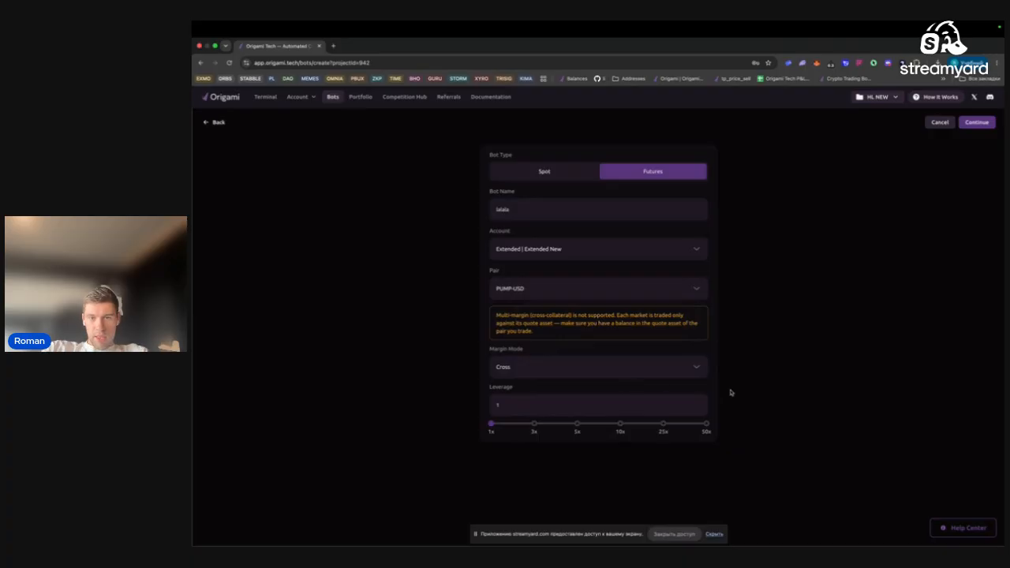
click(707, 426)
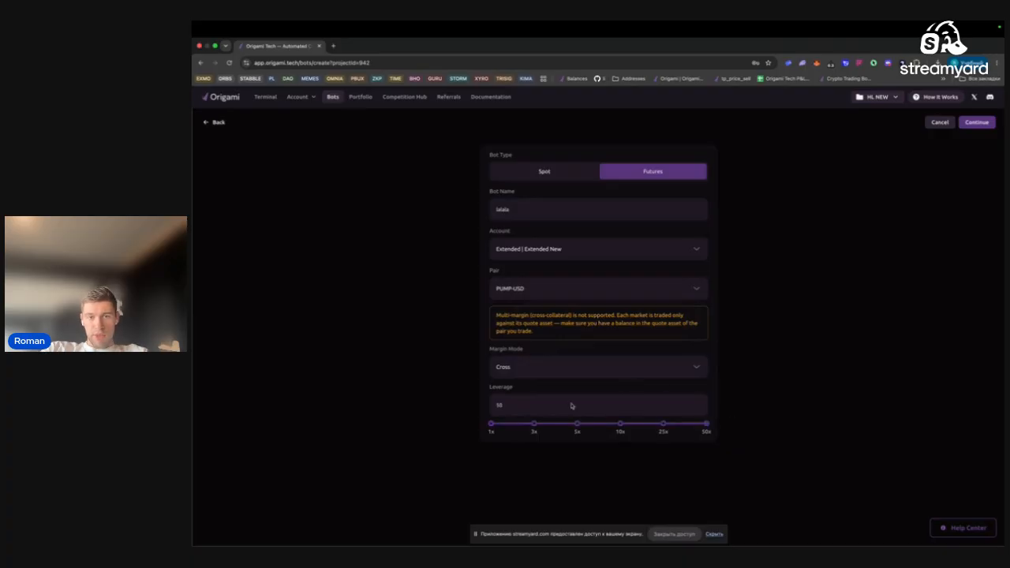
click(983, 126)
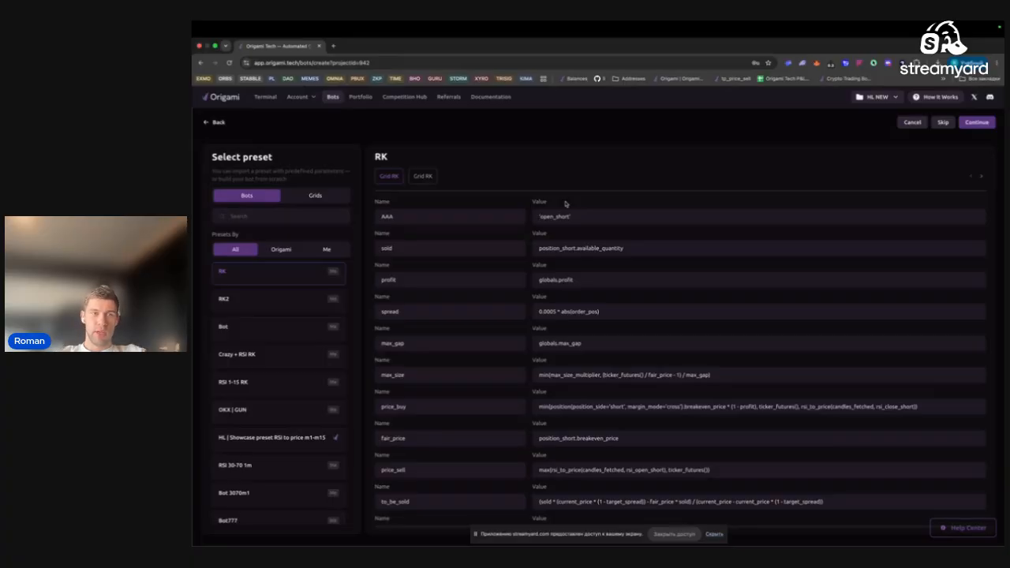
Filter the bot presets to Origami's own, search for "one way" and read through the preset descriptions
click(278, 249)
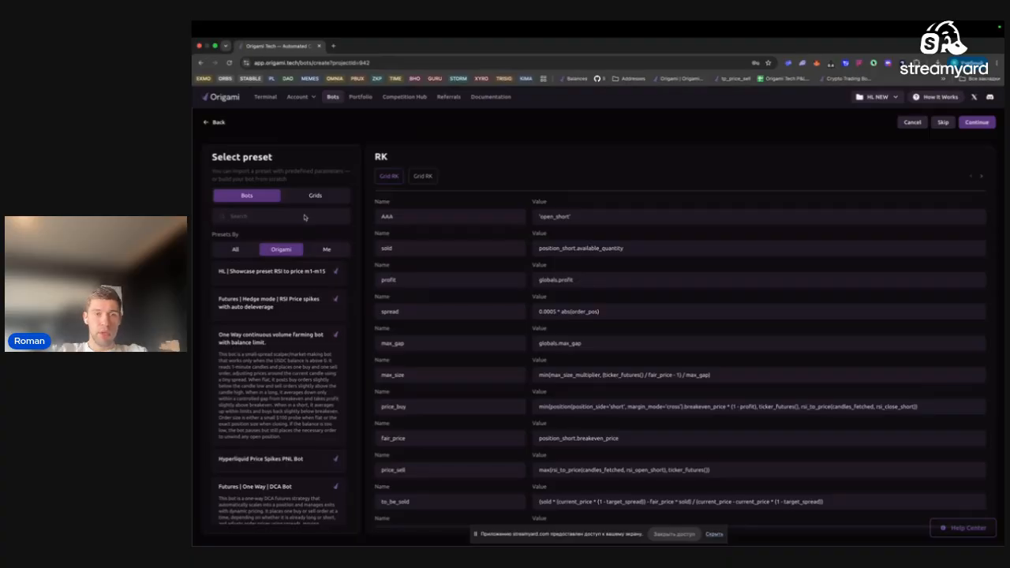
click(305, 218)
text(one)
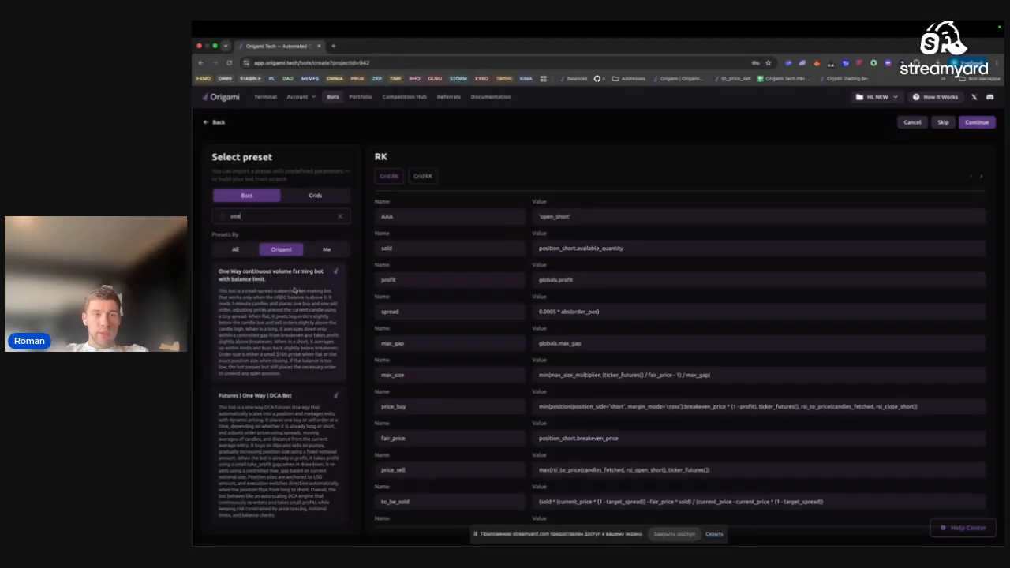
scroll(295, 291, down, 8)
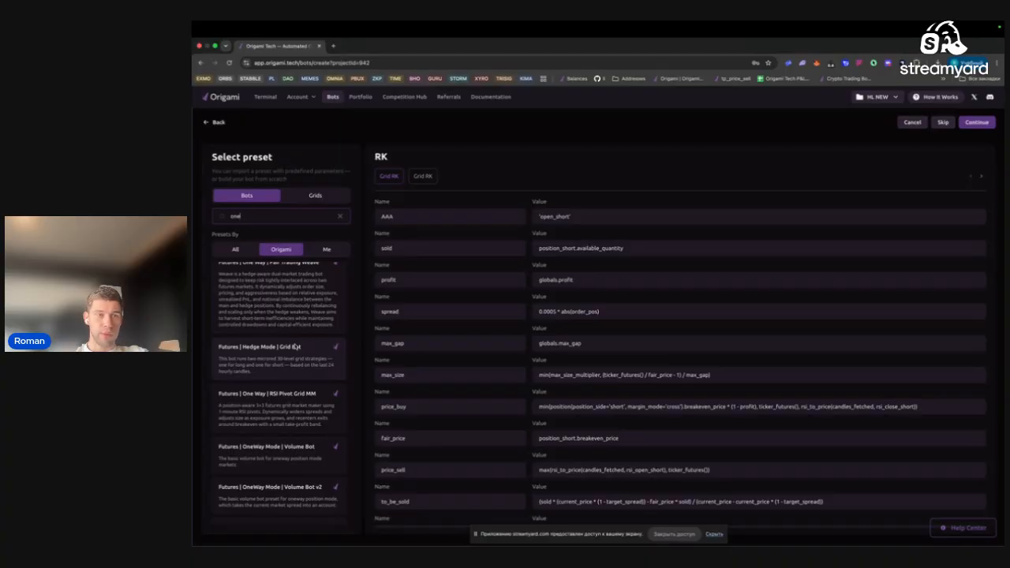
text(way)
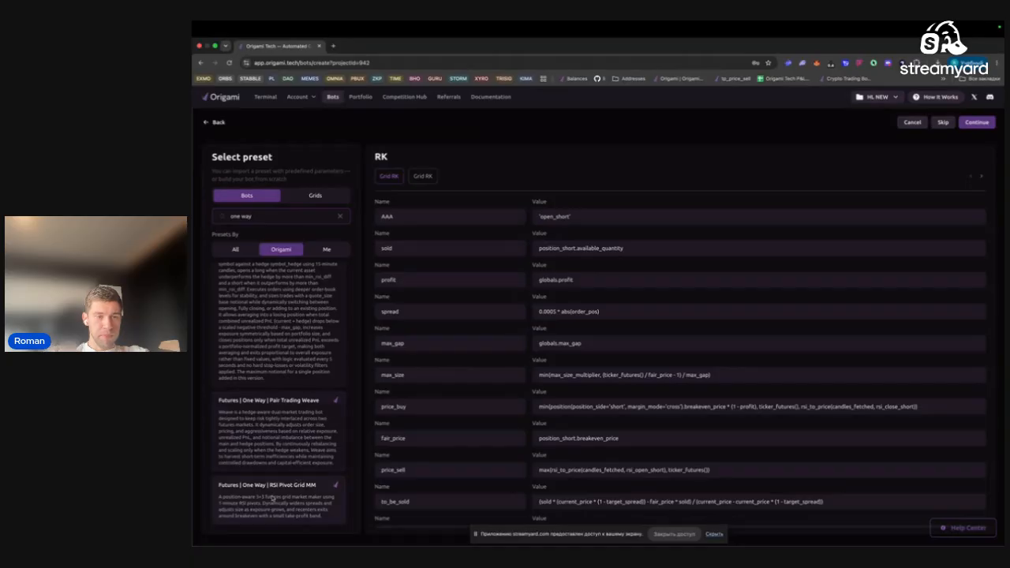
scroll(282, 430, up, 5)
scroll(282, 429, up, 4)
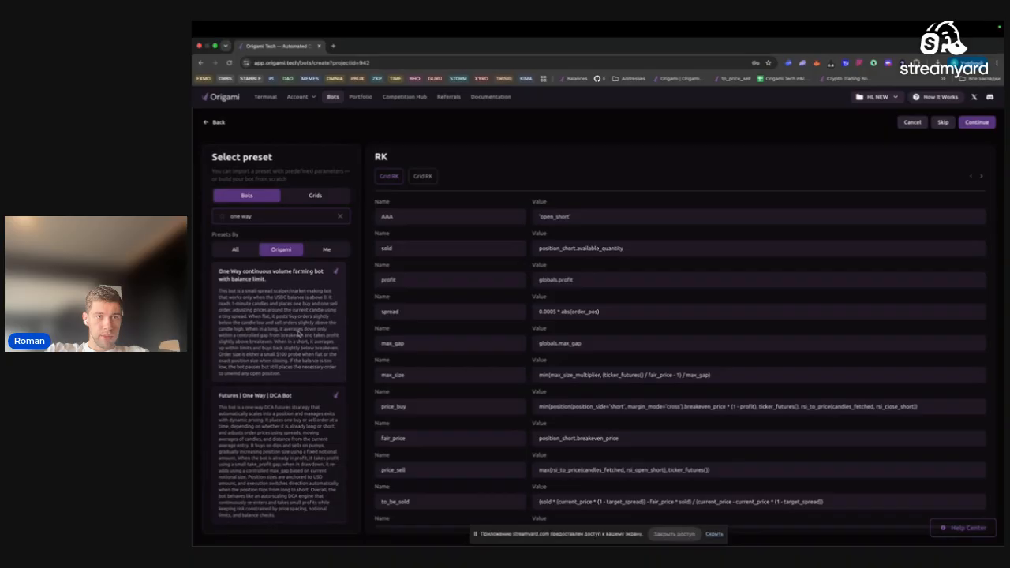
scroll(294, 330, down, 6)
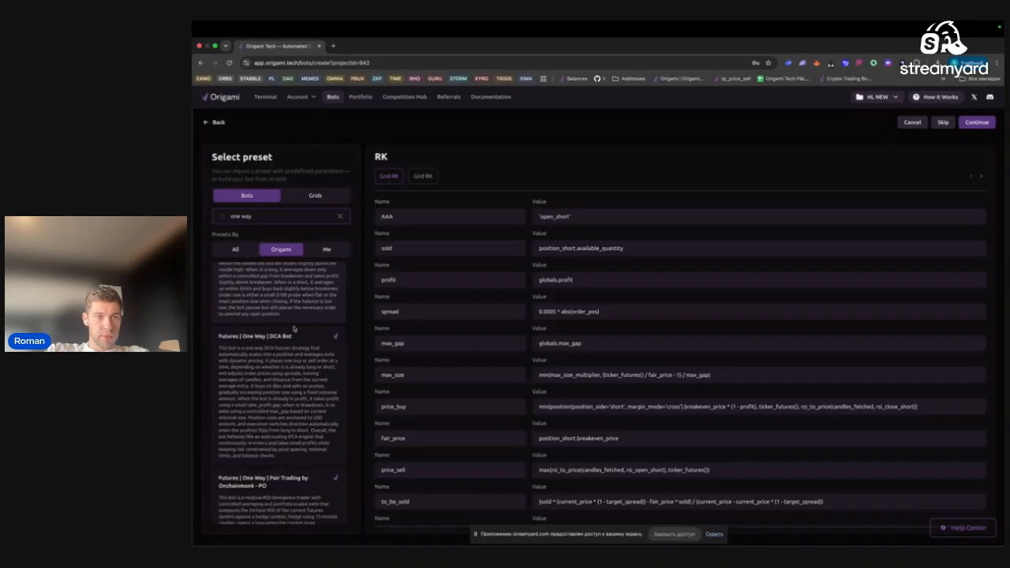
Import the "Futures | One Way | RSI Pivot Grid MM" preset into the bot with its default input values
click(280, 496)
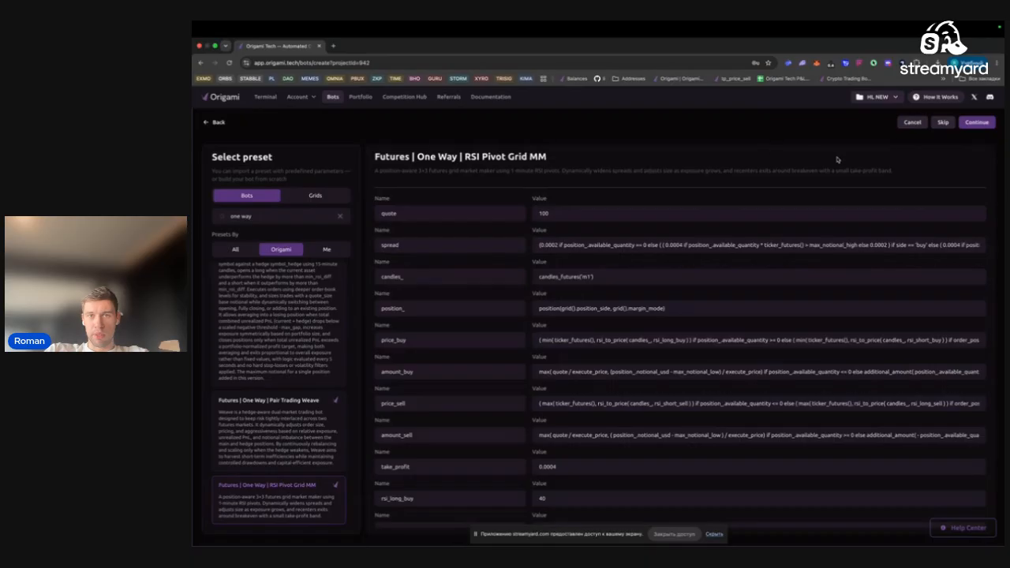
click(976, 123)
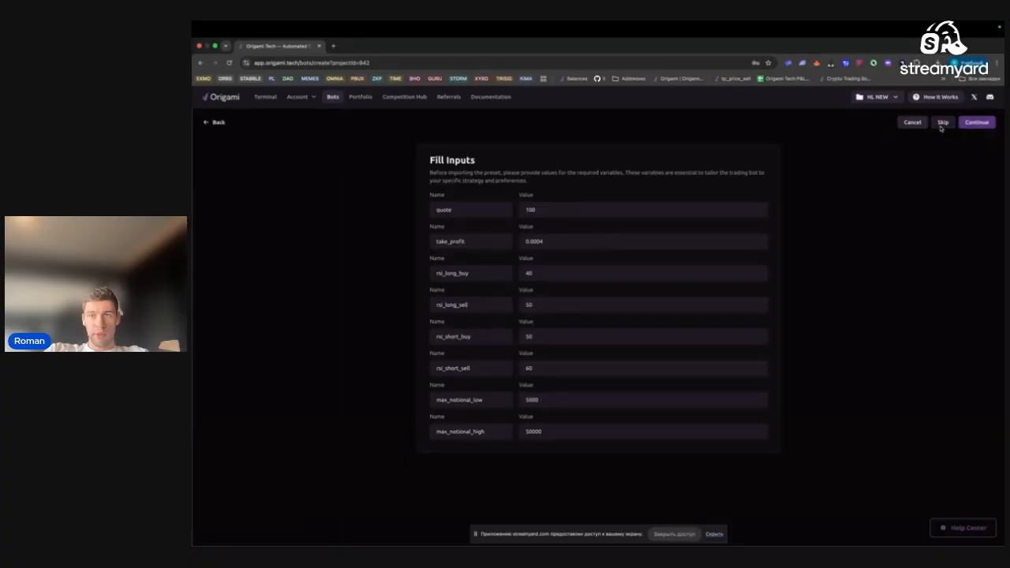
click(978, 124)
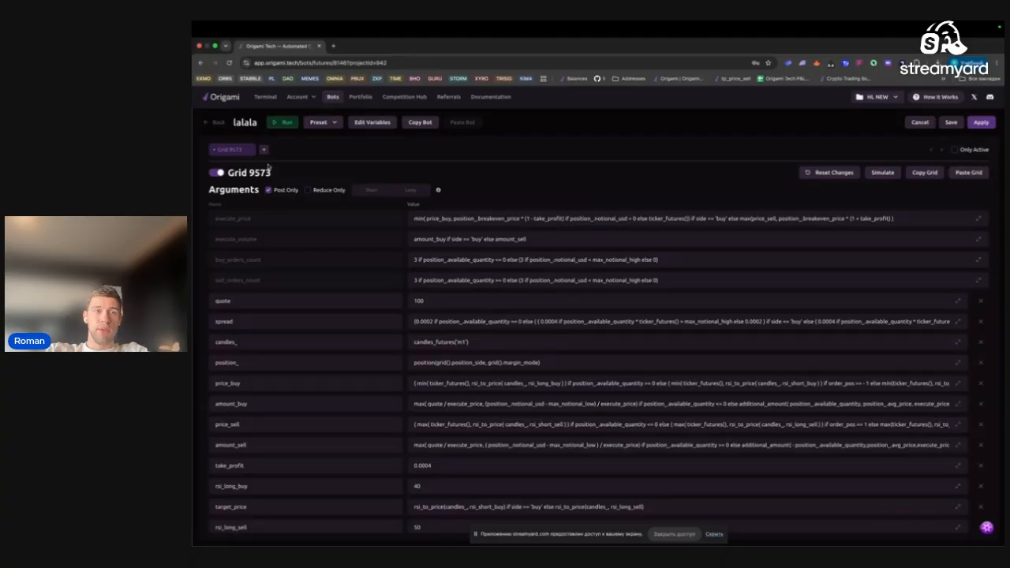
Add four new grids to the lalala bot beside the imported grid
click(264, 150)
click(318, 151)
click(363, 151)
click(429, 152)
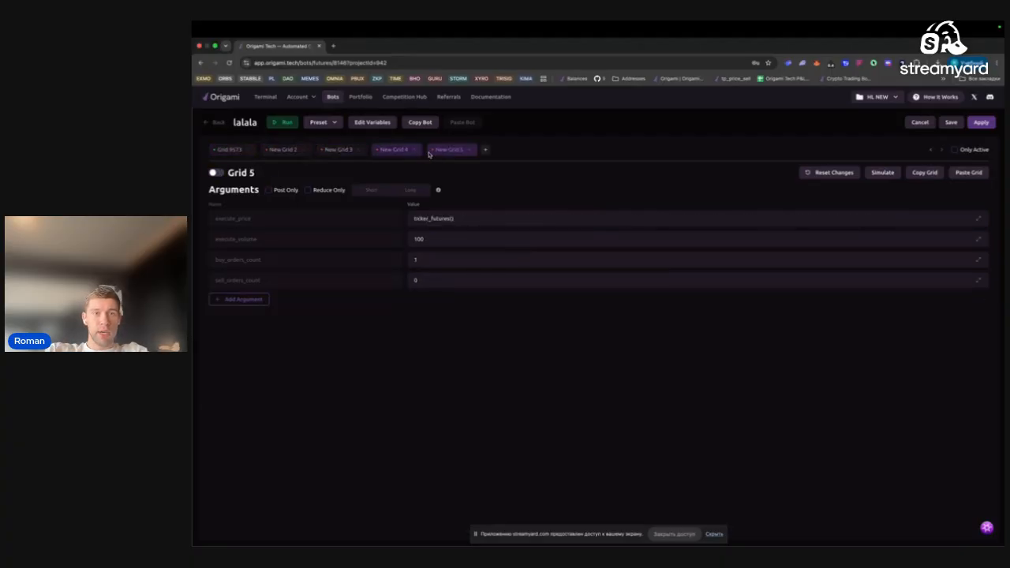
Look through the arguments of the new grids and switch off the imported grid
click(283, 150)
click(324, 151)
click(394, 151)
click(449, 150)
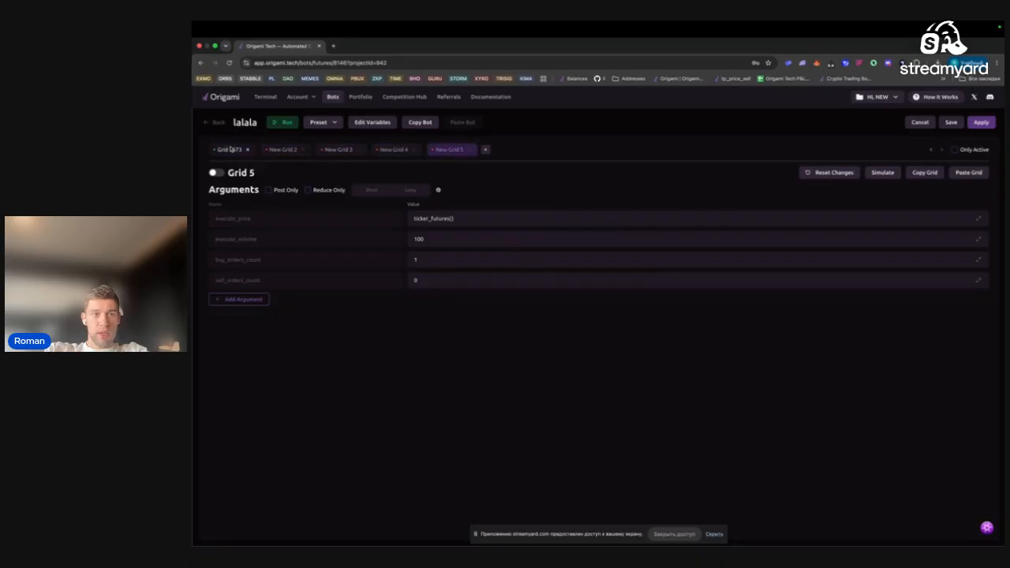
click(392, 152)
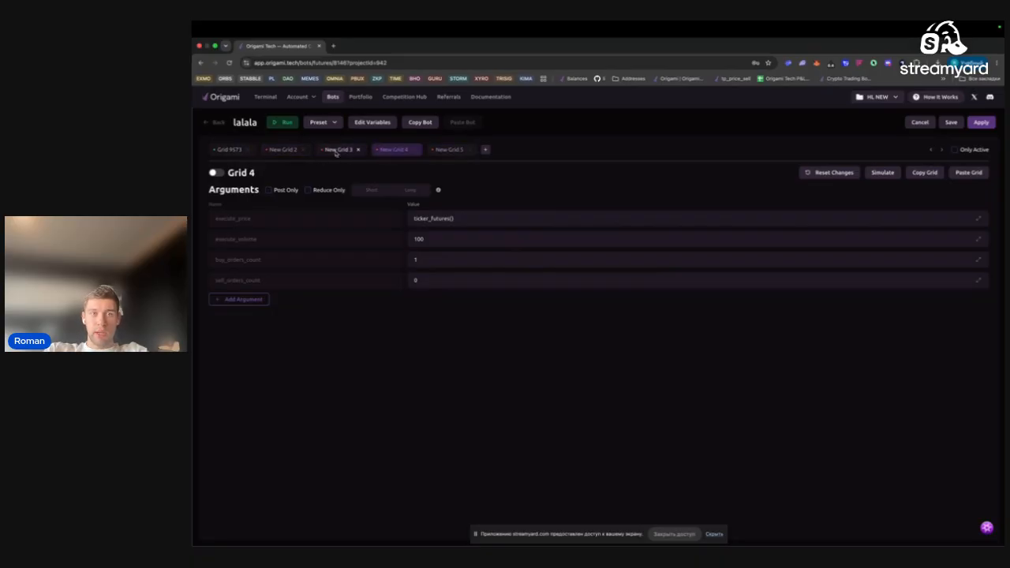
click(226, 151)
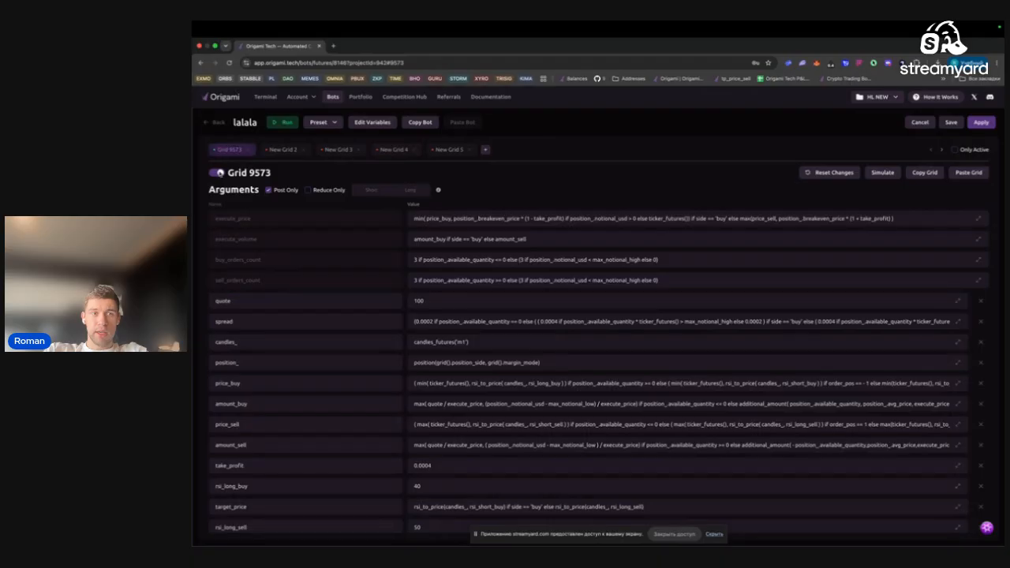
click(280, 150)
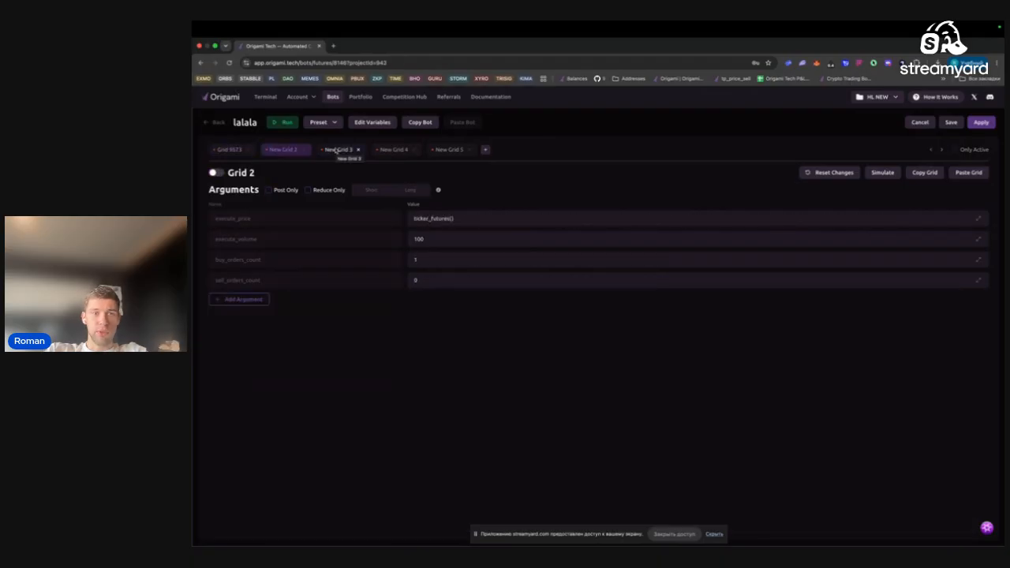
click(337, 150)
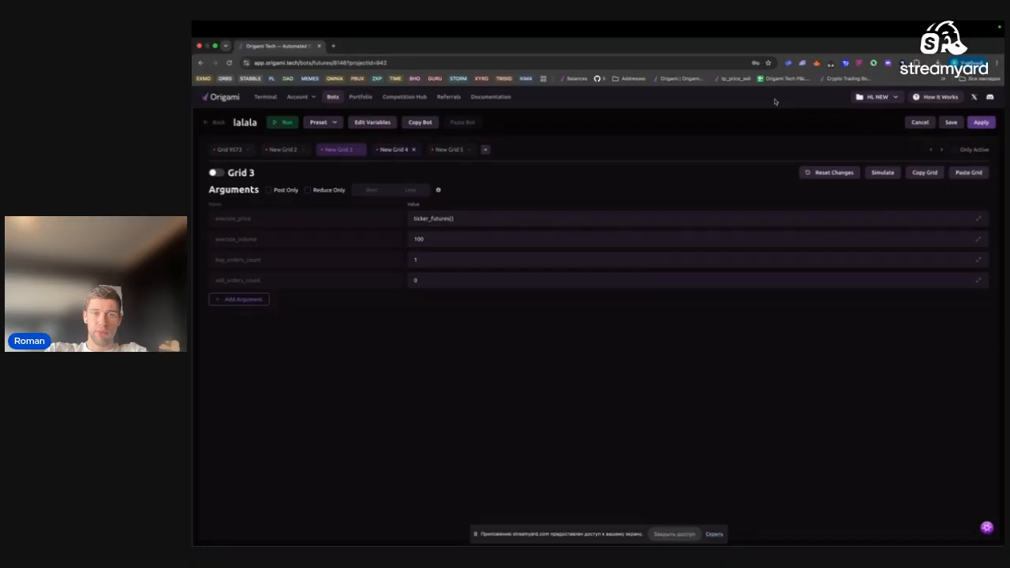
Apply the grid changes, then reopen the lalala bot for editing and check its second grid
click(983, 123)
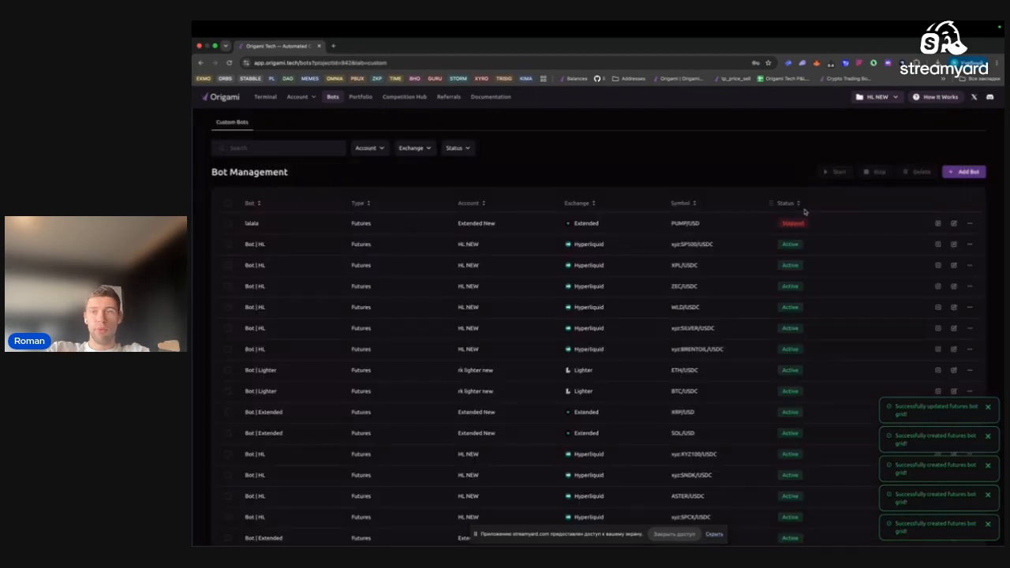
click(954, 224)
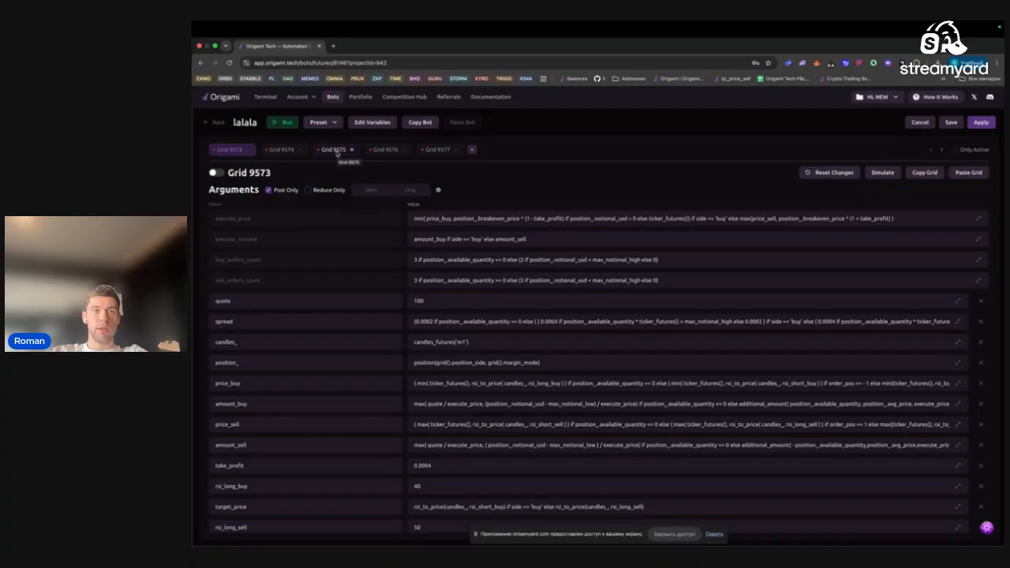
click(281, 149)
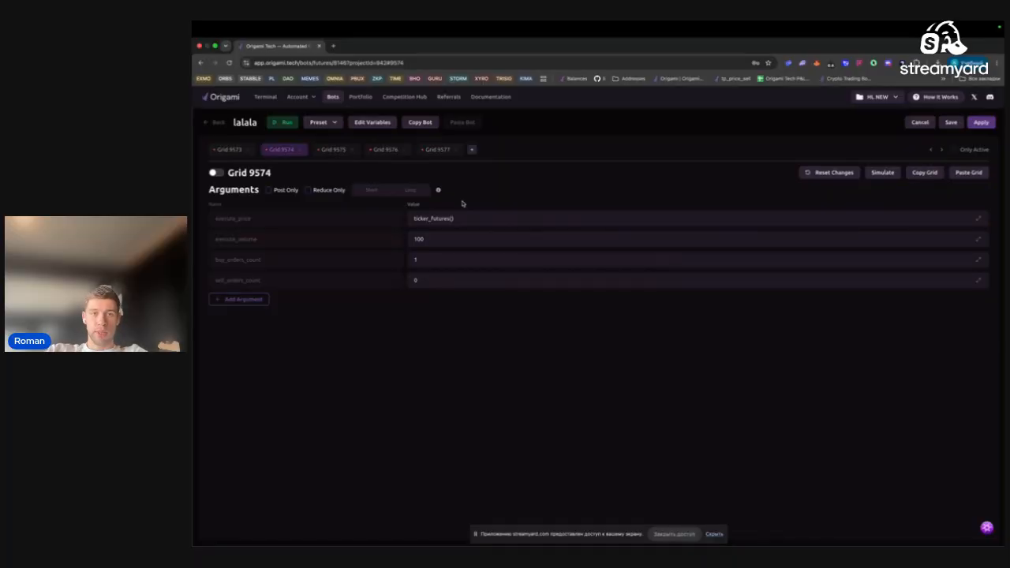
Delete grids 9573, 9574, 9575 and 9576 from the lalala bot, keeping only Grid 9577
click(333, 149)
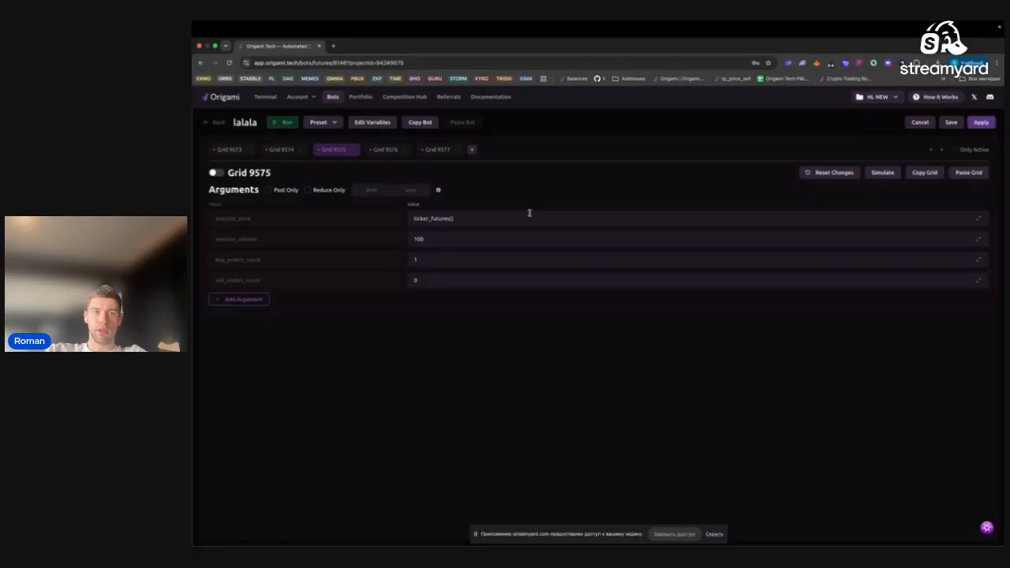
click(247, 151)
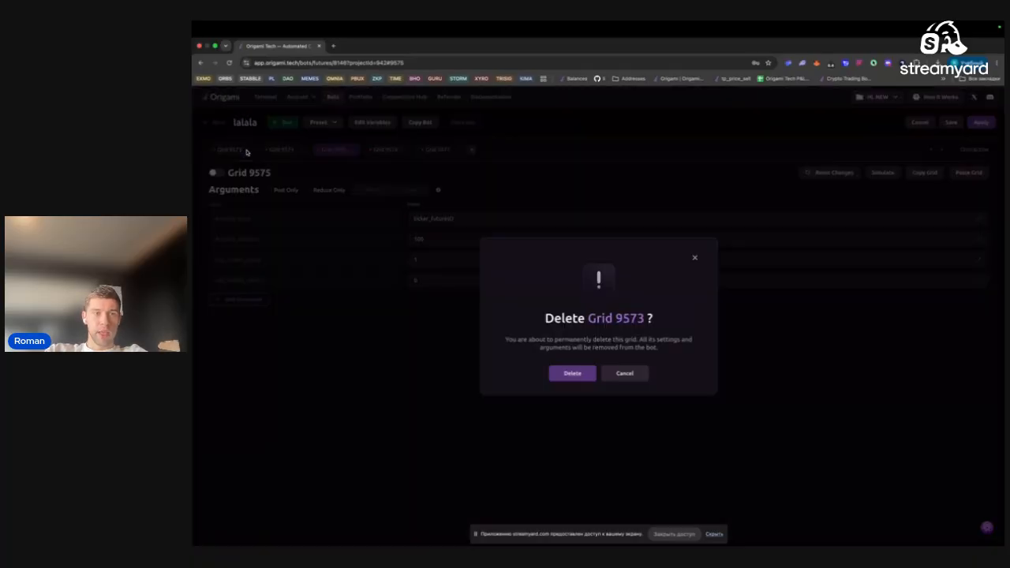
click(552, 372)
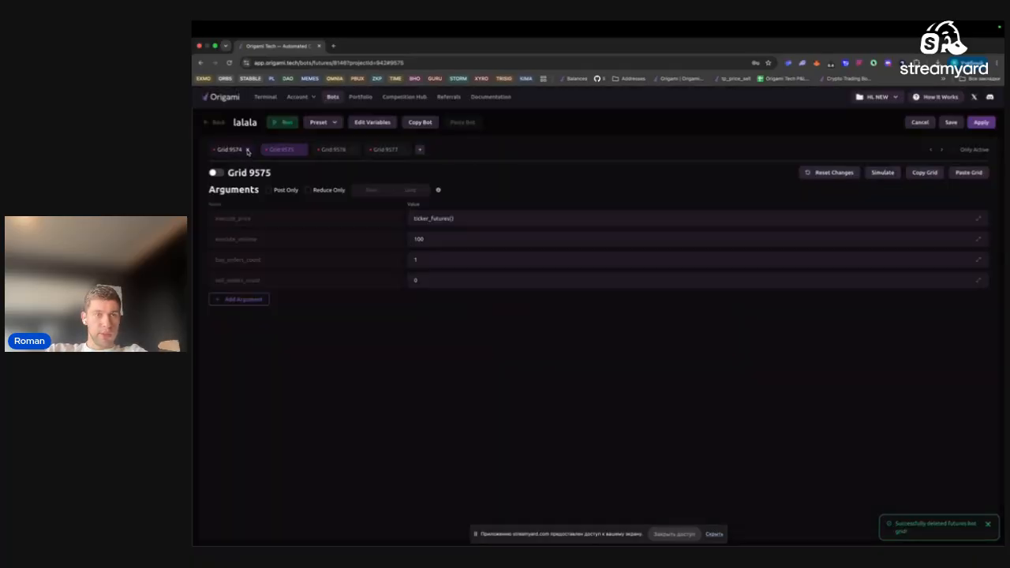
click(247, 151)
key(Return)
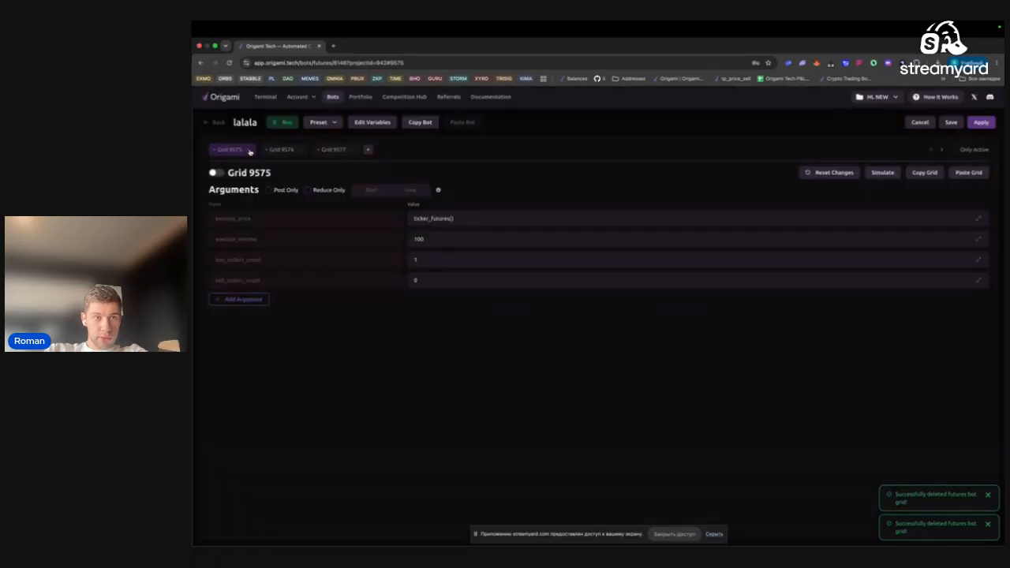
click(251, 152)
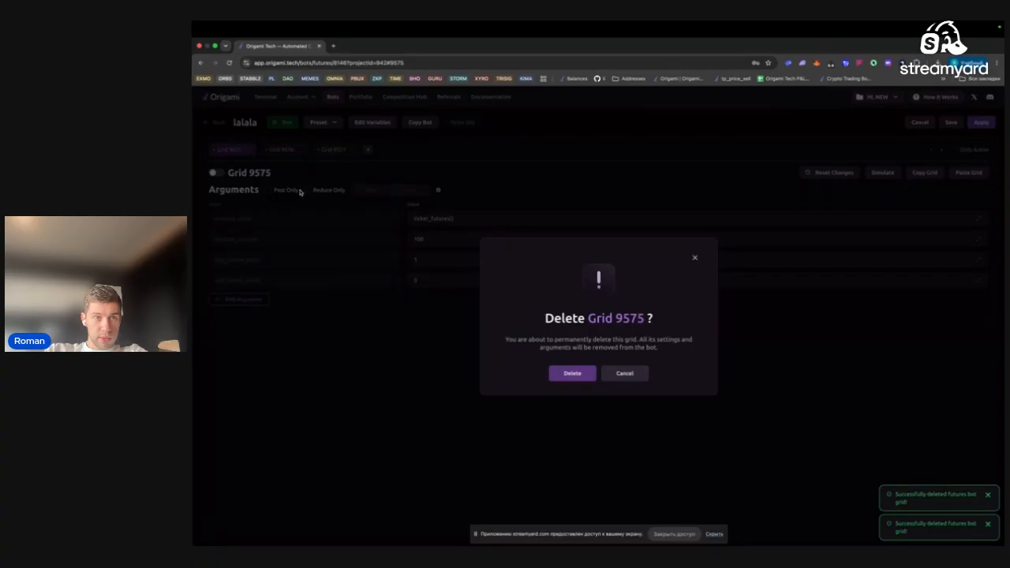
click(552, 373)
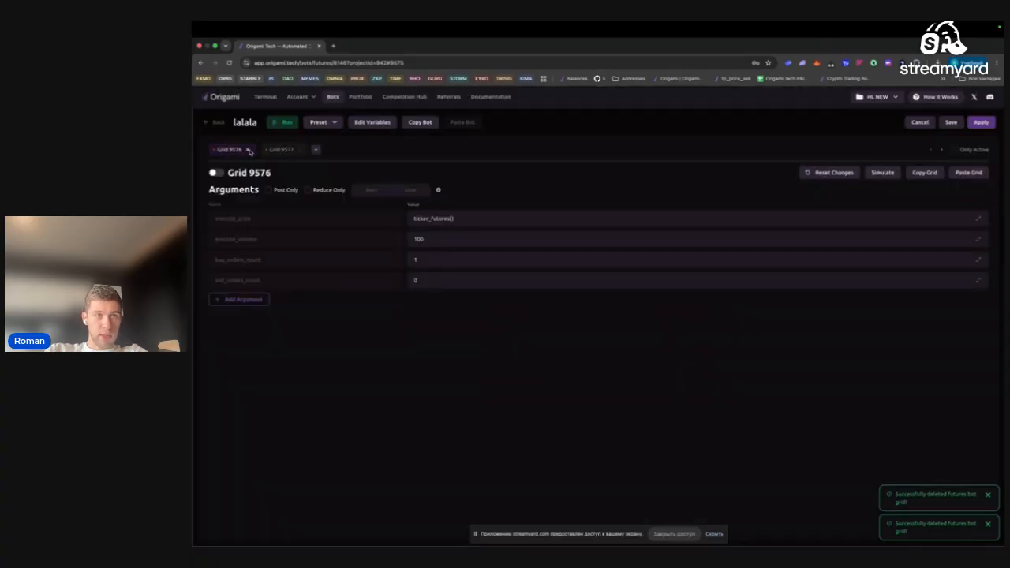
click(247, 152)
click(579, 377)
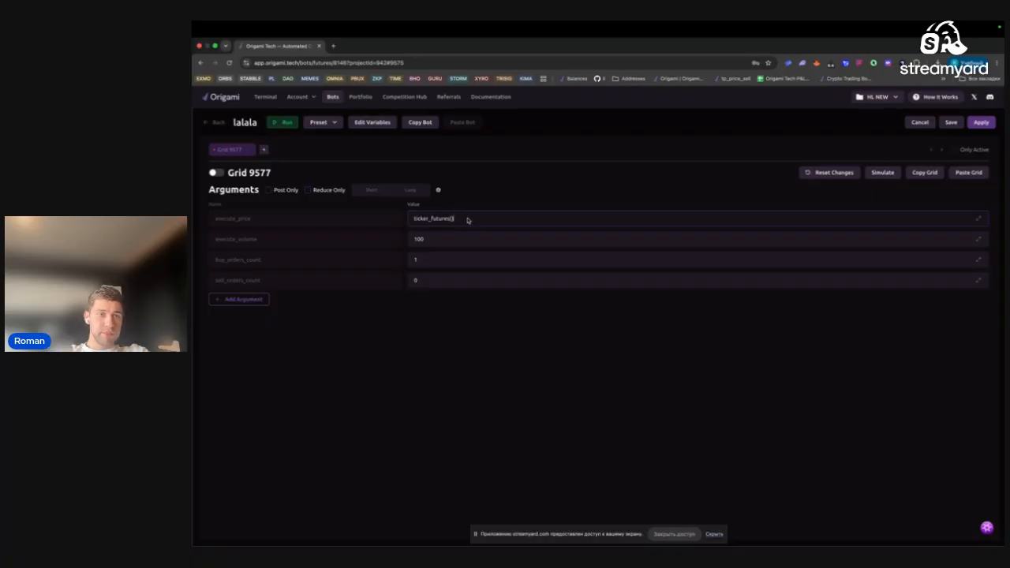
Examine the four argument names of Grid 9577: execute_price, execute_volume, buy_orders_count and sell_orders_count
double_click(260, 222)
double_click(264, 239)
double_click(266, 260)
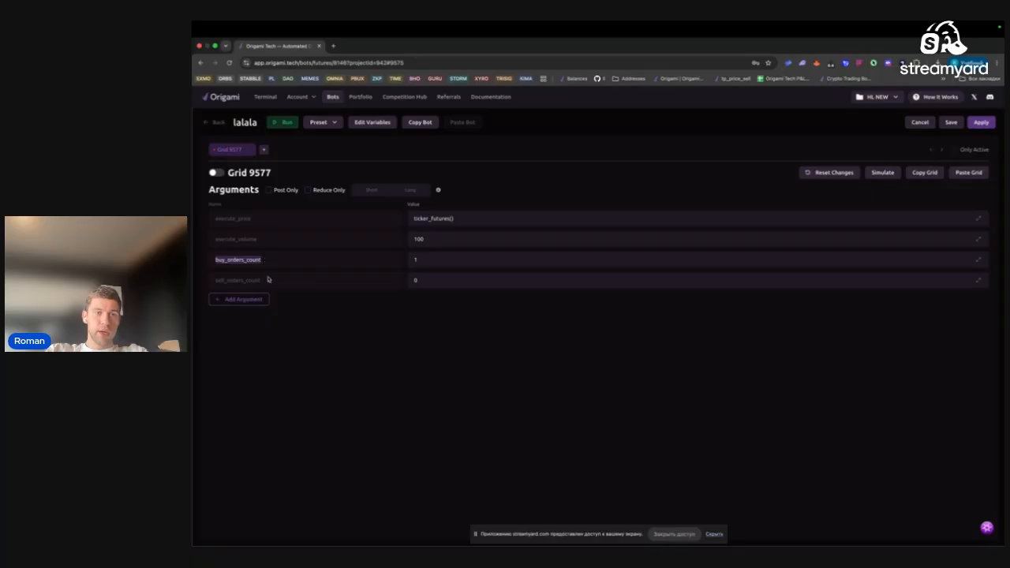
double_click(269, 280)
click(273, 263)
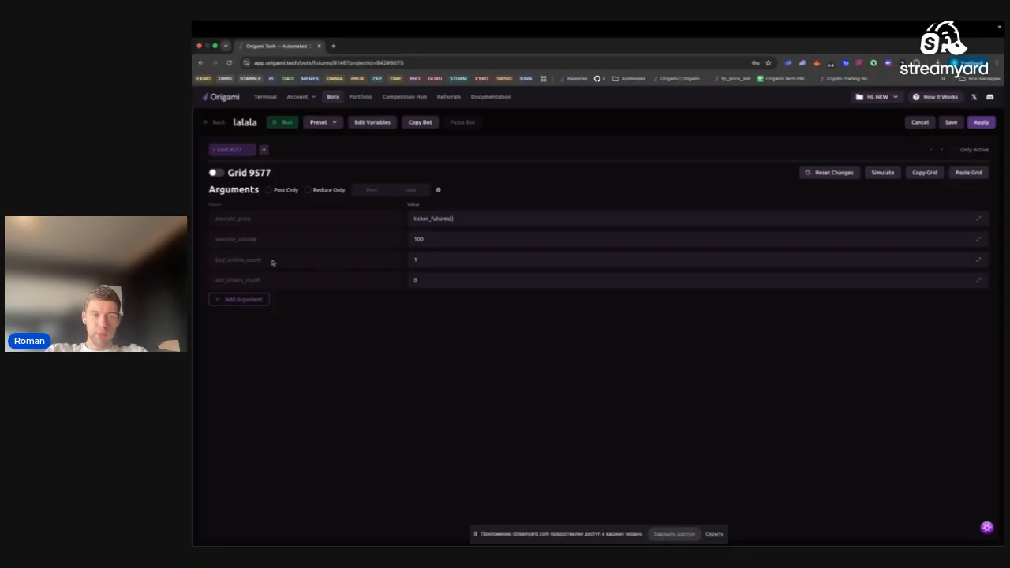
double_click(241, 222)
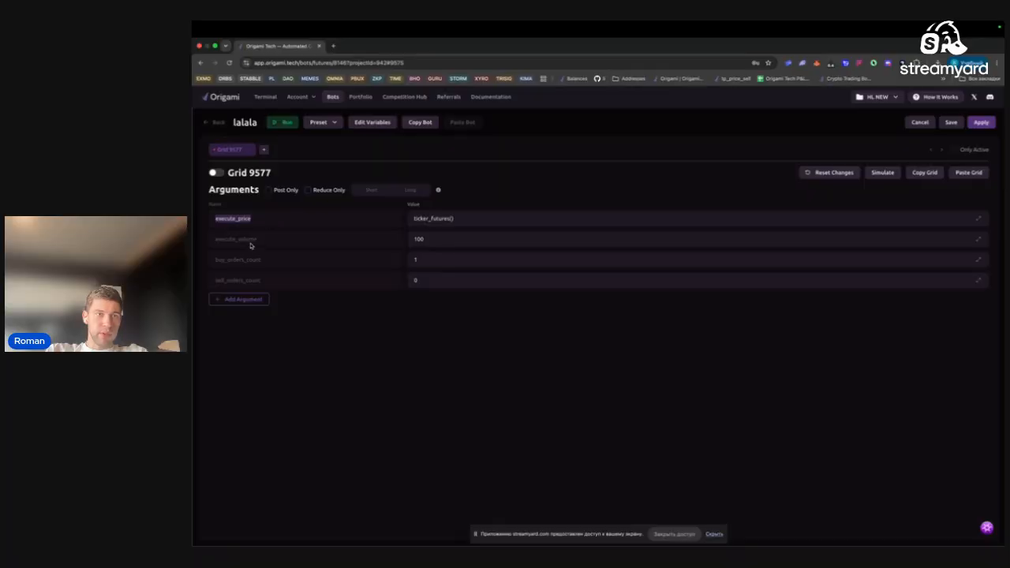
double_click(251, 242)
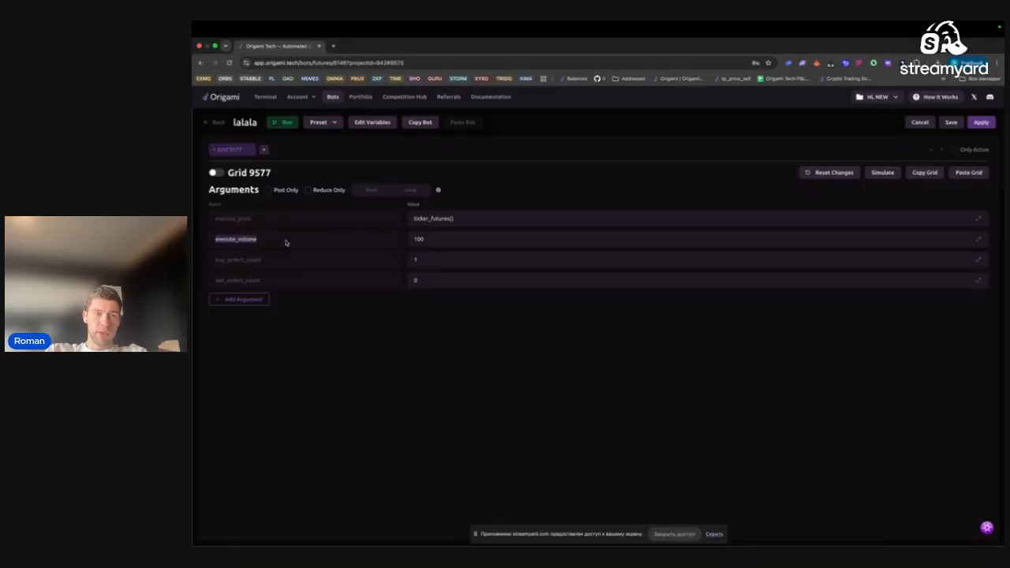
double_click(248, 264)
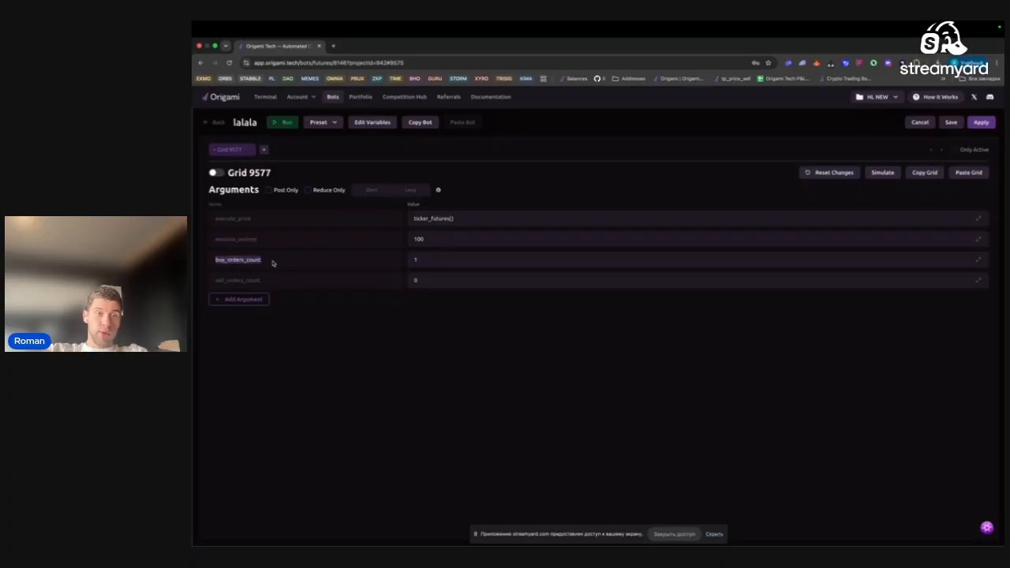
double_click(250, 284)
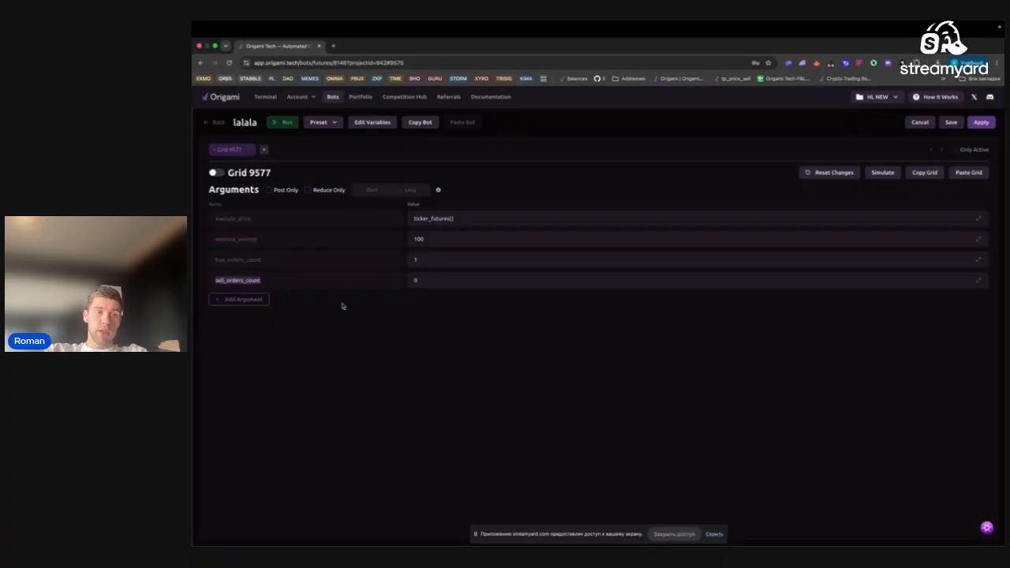
click(273, 286)
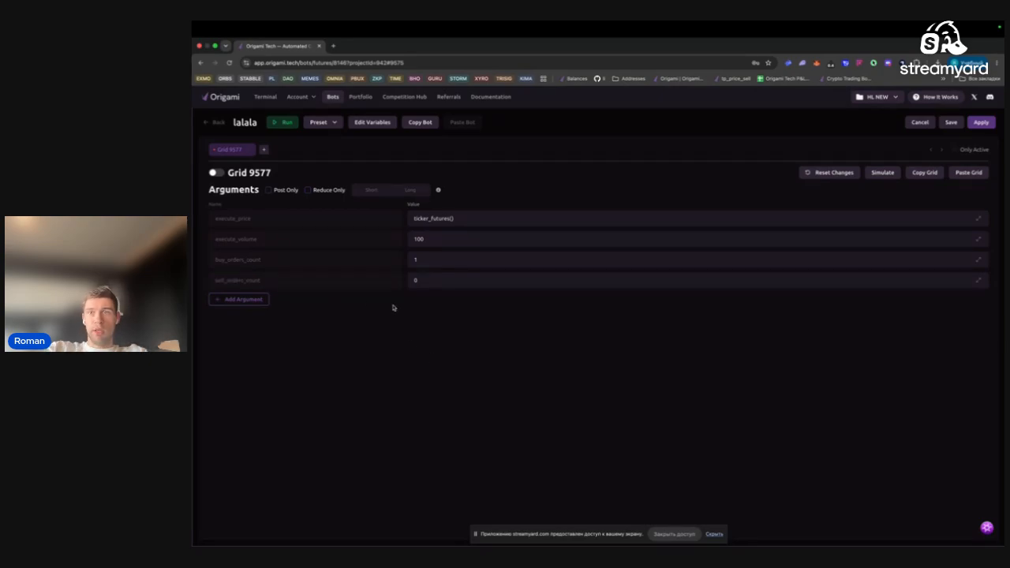
Apply the grid changes, then reopen the lalala bot and check its general settings before returning to Grid 9577
click(981, 124)
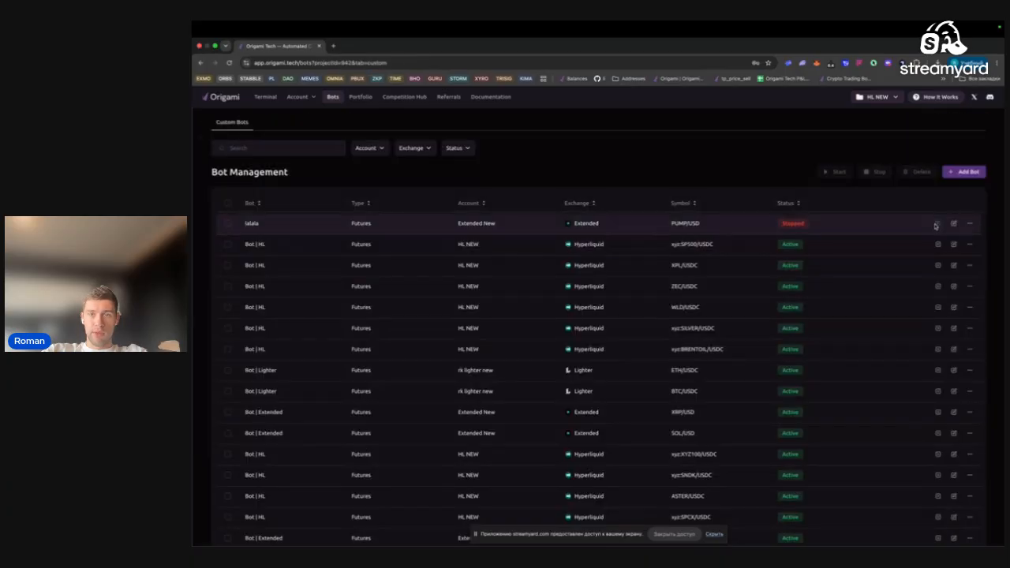
click(955, 225)
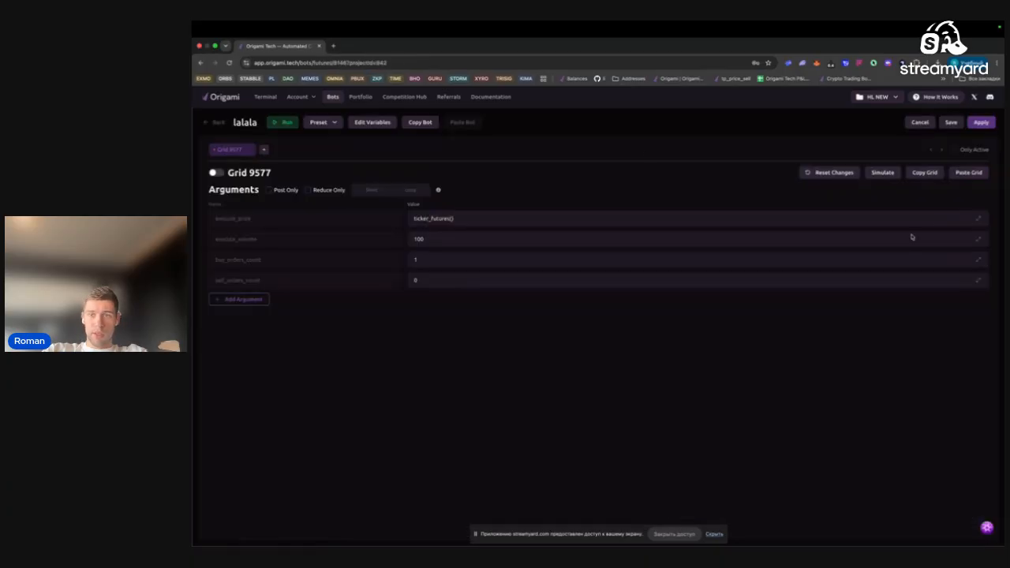
click(217, 125)
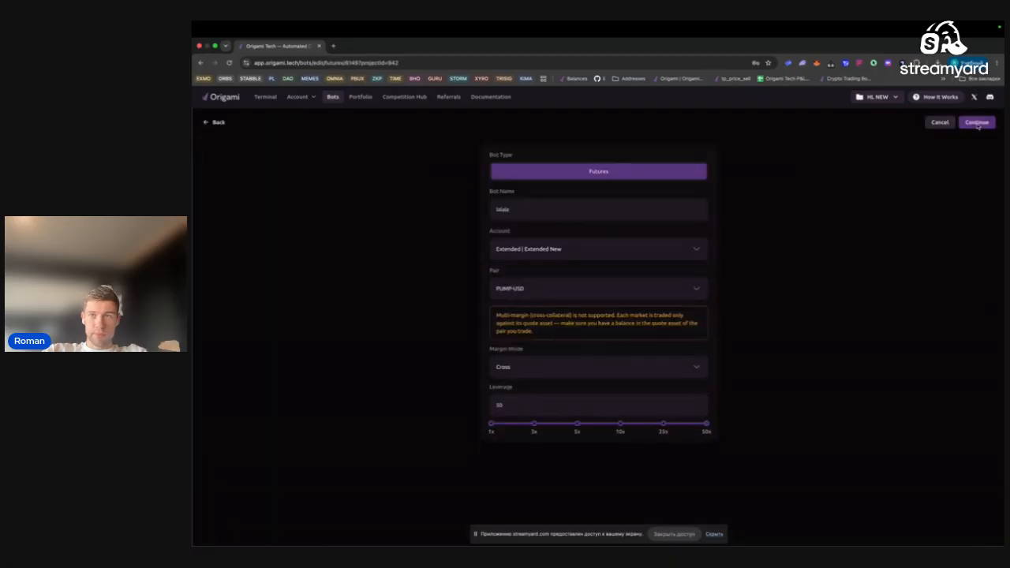
click(977, 123)
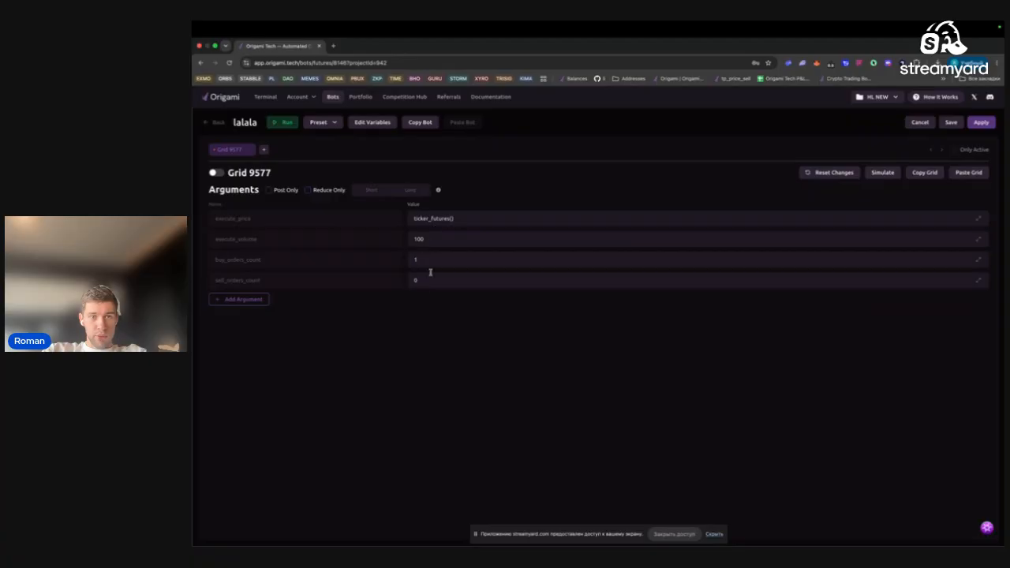
Set the execute_price argument of Grid 9577 to price_buy if side == 'buy' else price_sell
click(477, 222)
key(super+BackSpace)
text(amount)
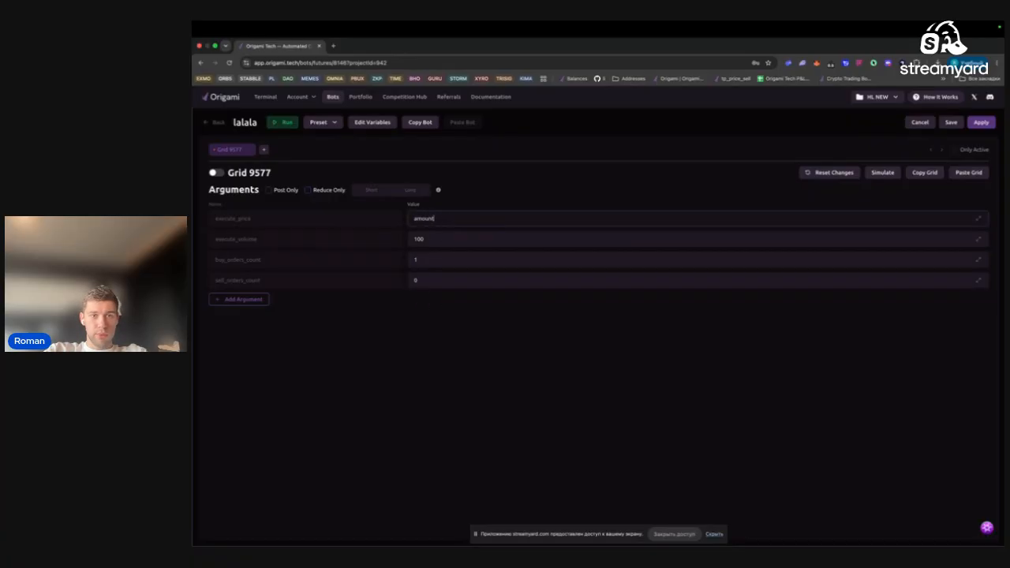
key(super+BackSpace)
text(grid)
text(_)
text(buy)
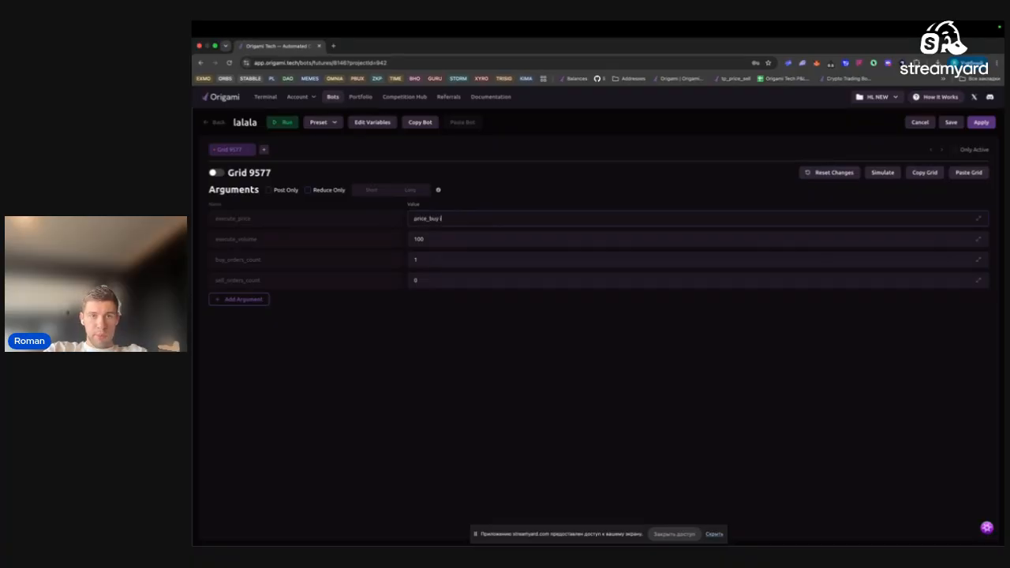
text( if side ==)
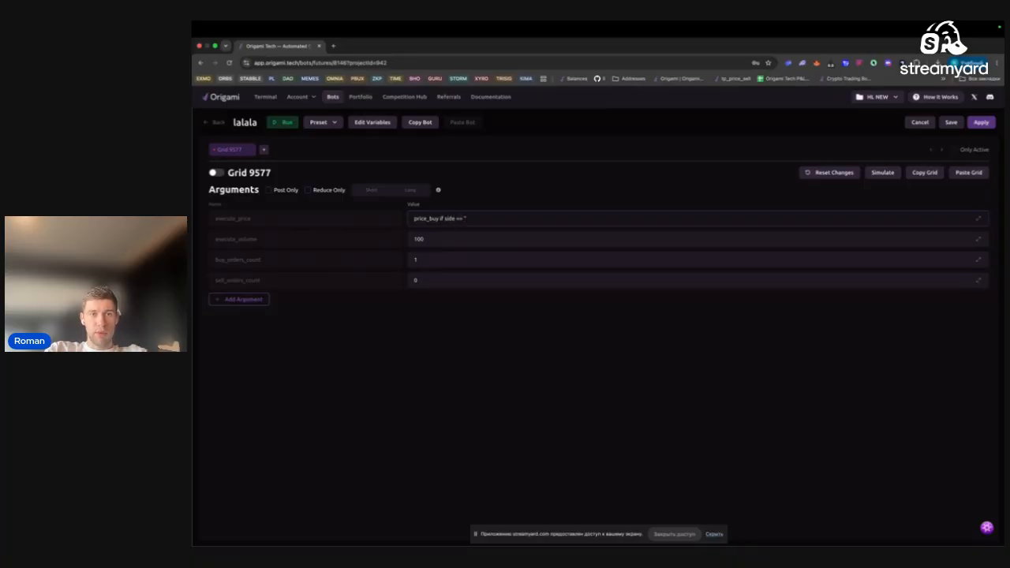
text('buy')
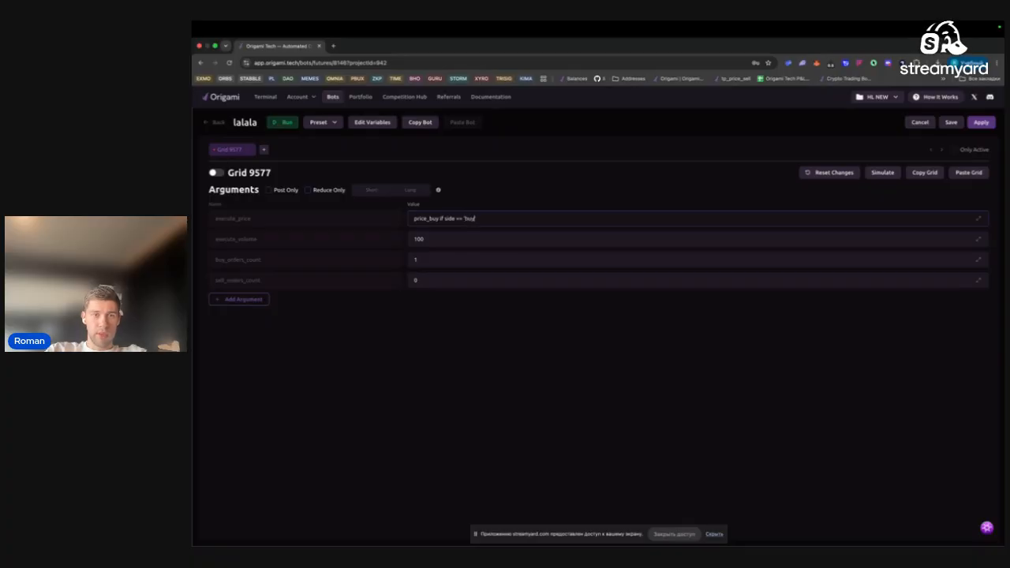
text( olse pric)
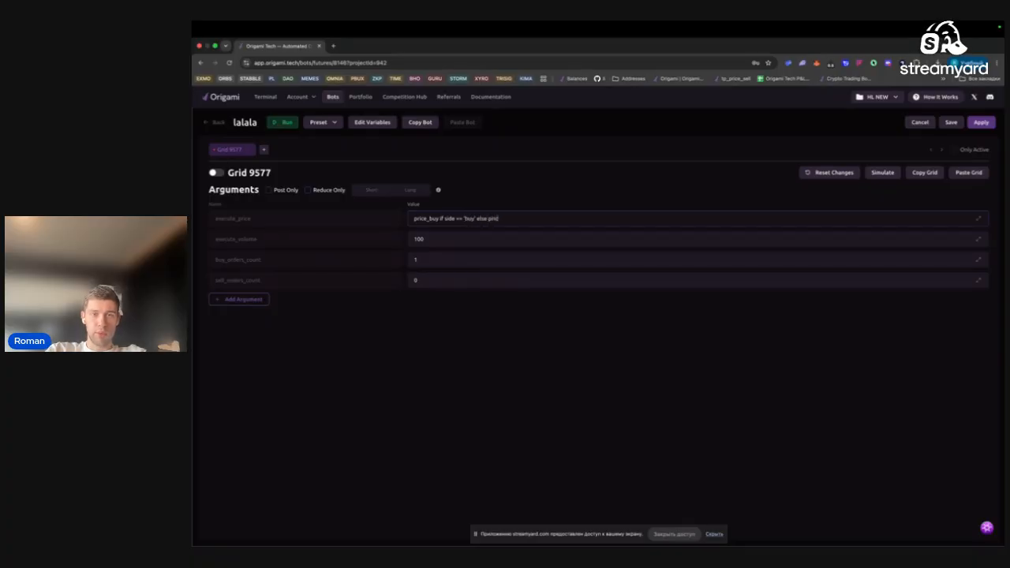
text(e_sell)
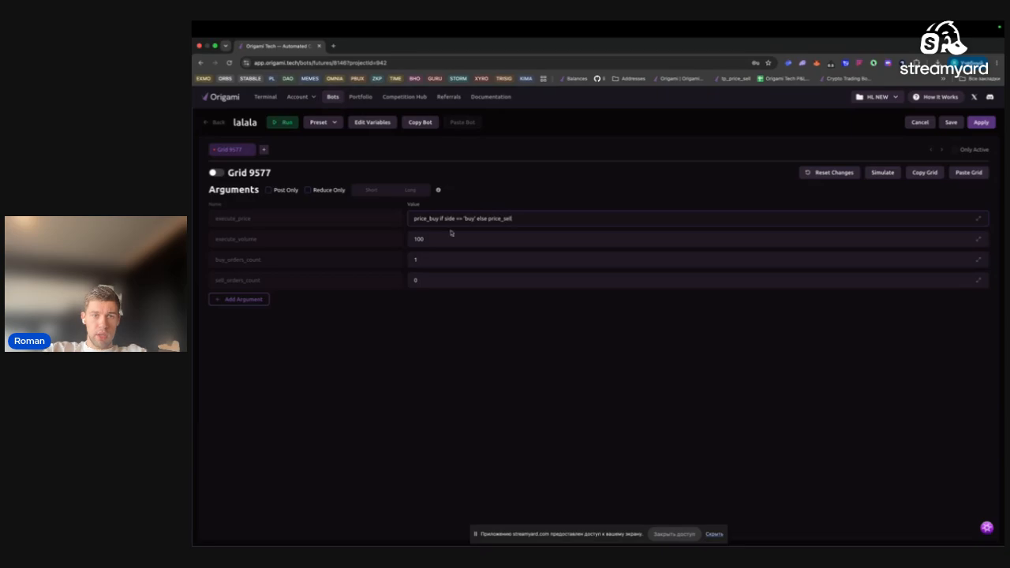
Replace the execute_volume value with the beginning of a side condition, amount_buy if side == ''
click(440, 238)
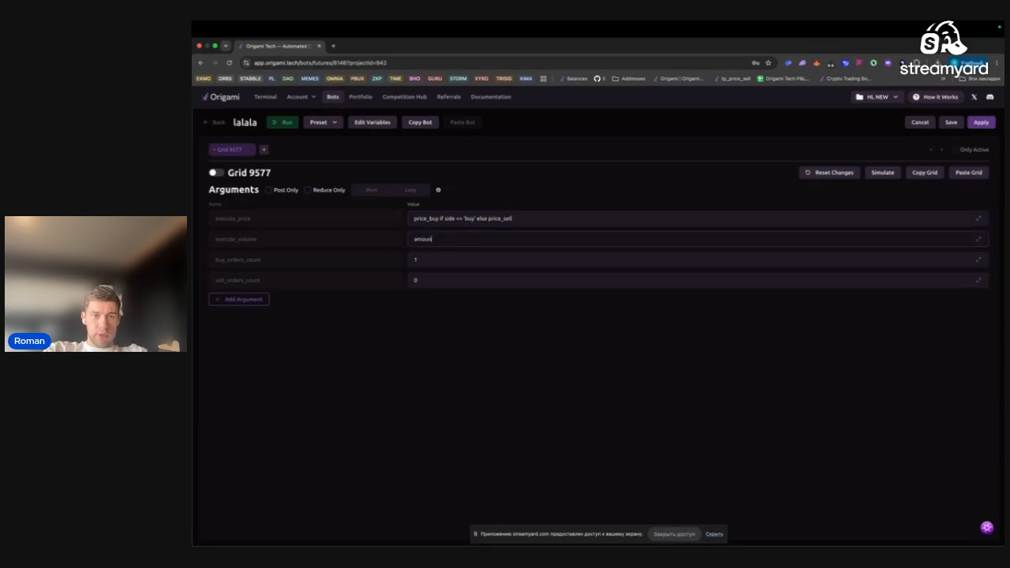
text(nb)
text(buy)
key(Left)
key(Left)
text(t)
key(End)
text(if pl)
text(ide == ')
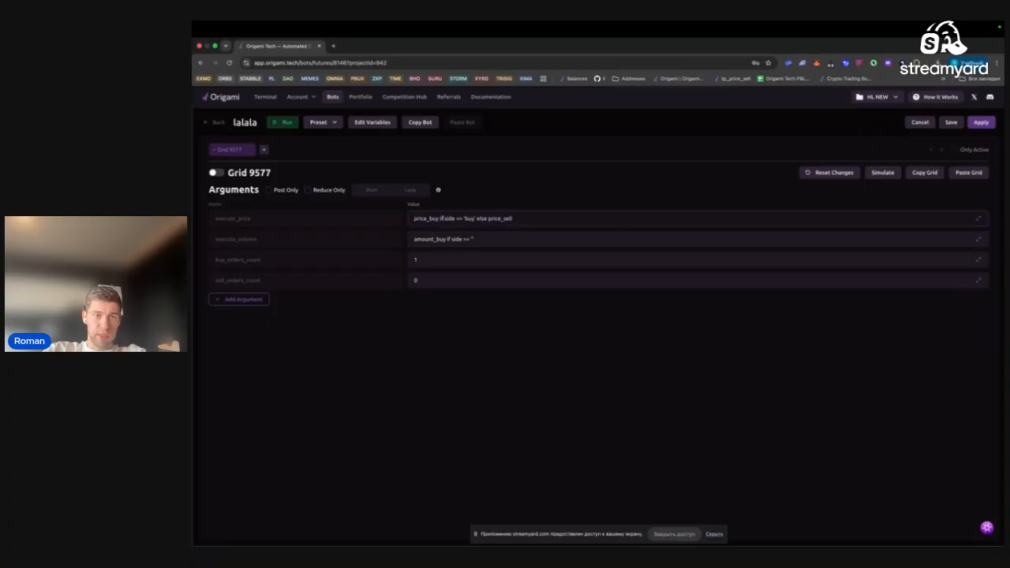
Review the execute_price expression and complete execute_volume as amount_buy if side == 'sell' else amount_sell
drag(441, 219, 476, 219)
double_click(426, 219)
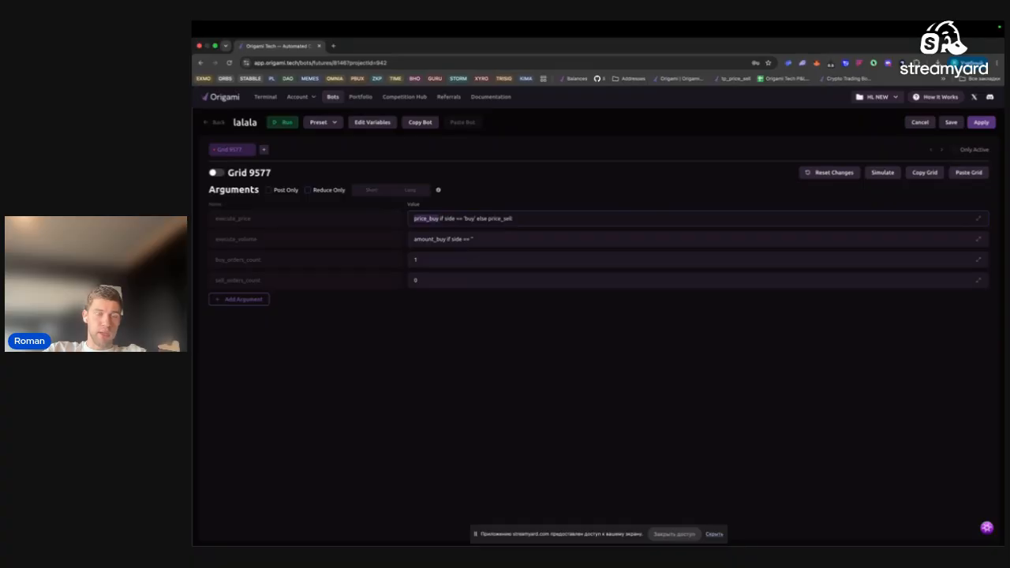
click(513, 219)
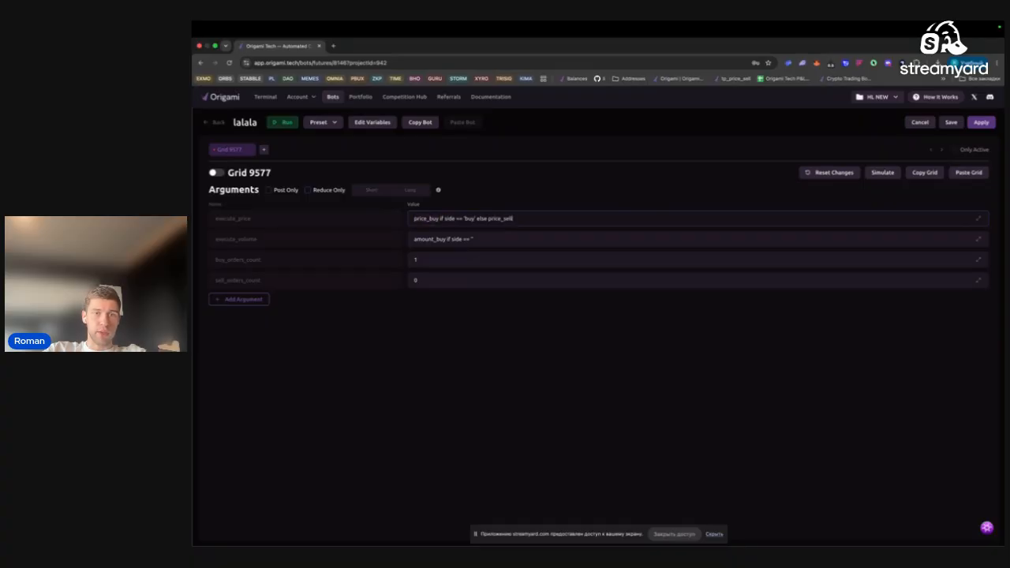
double_click(500, 218)
click(546, 243)
key(Left)
text(sell')
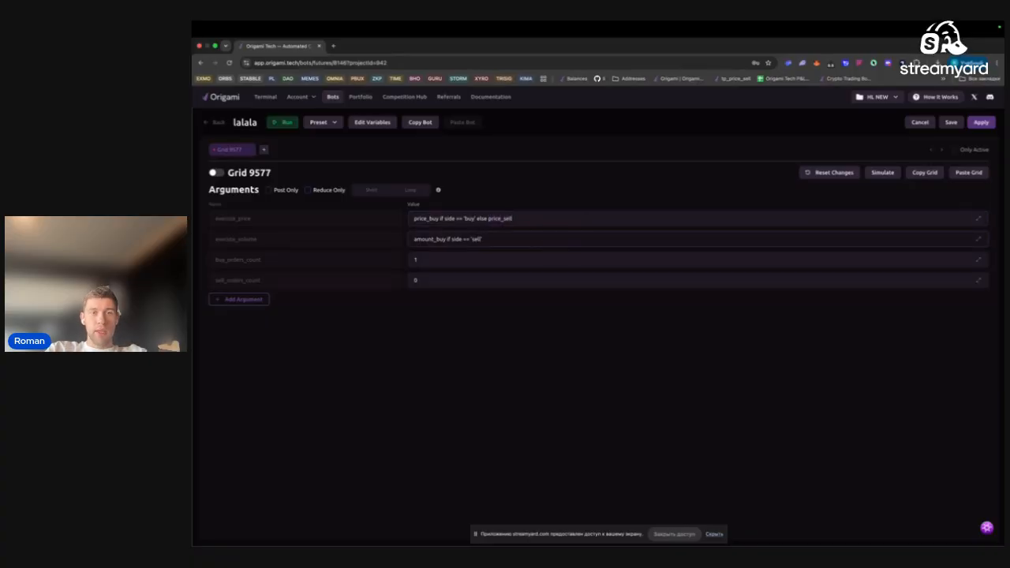
text( else amount_sell)
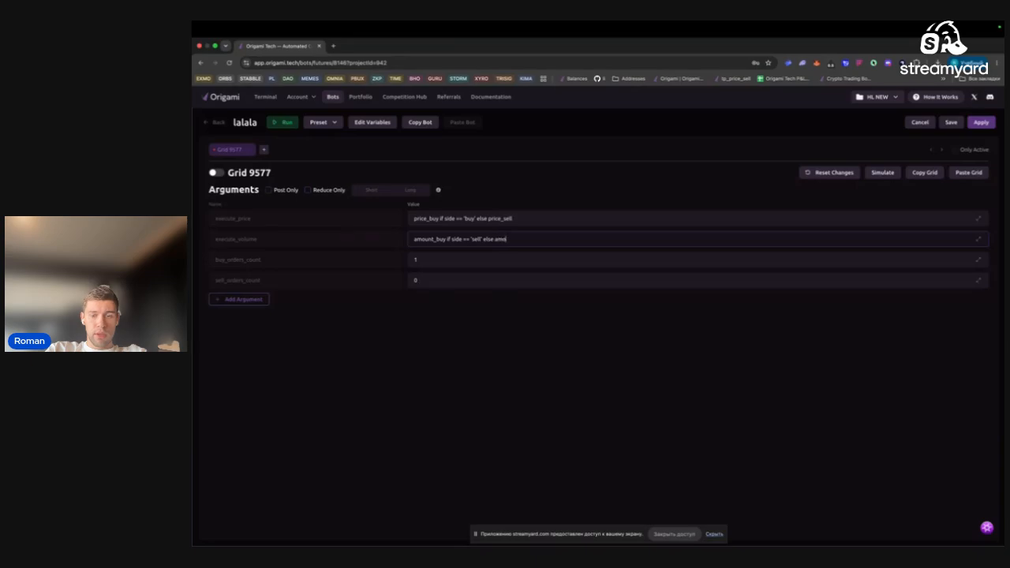
key(BackSpace)
key(BackSpace)
text(ll)
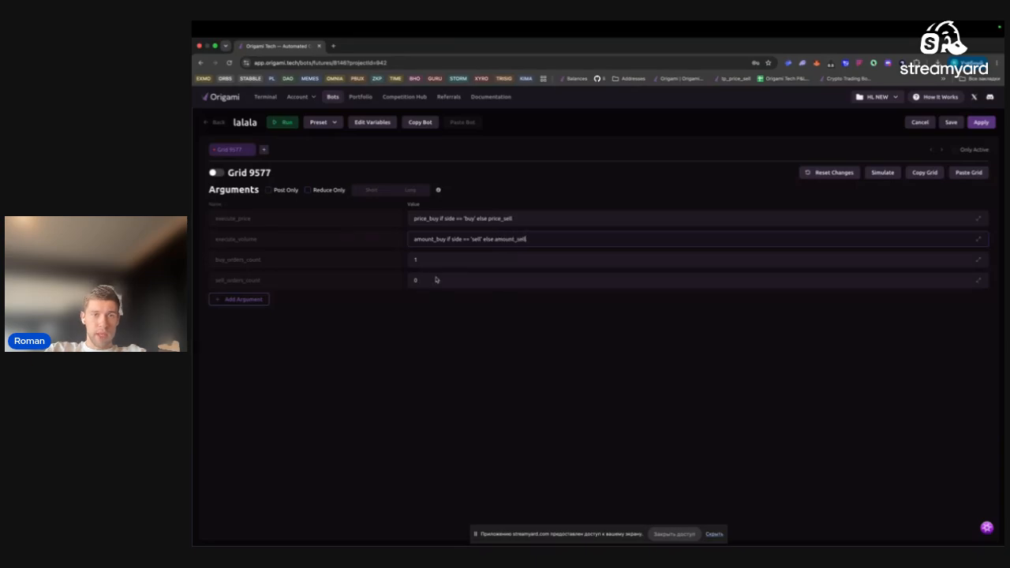
Set sell_orders_count to 1, enable Post Only and save Grid 9577
click(436, 276)
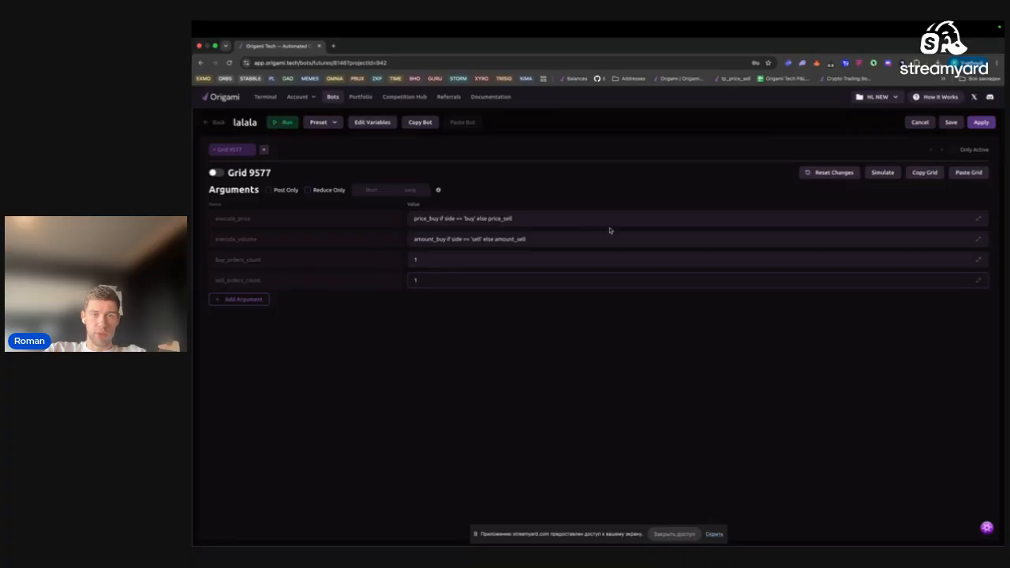
click(952, 123)
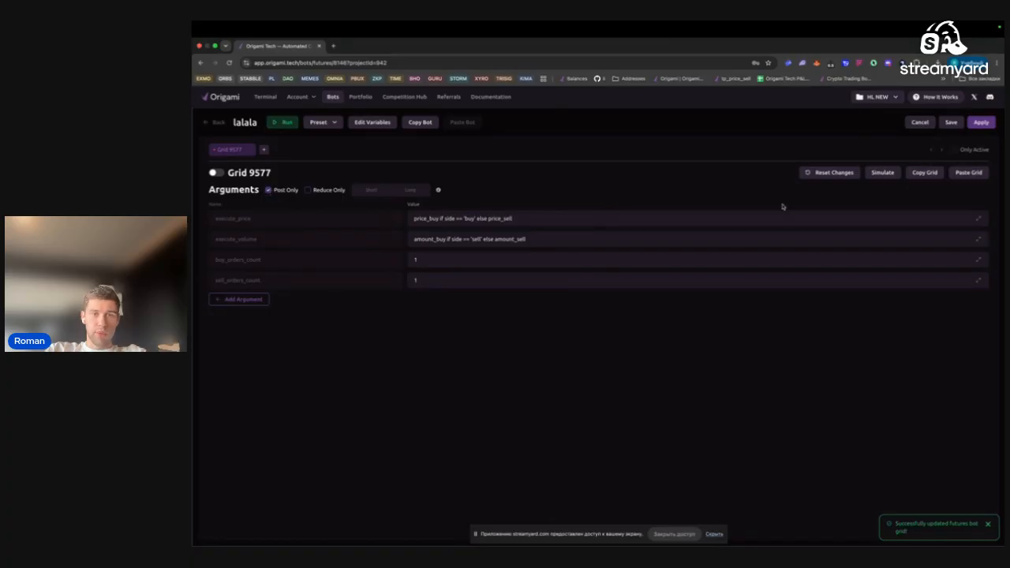
Review the price variables in Grid 9577's execute_price expression and add a custom argument named price_buy
double_click(426, 219)
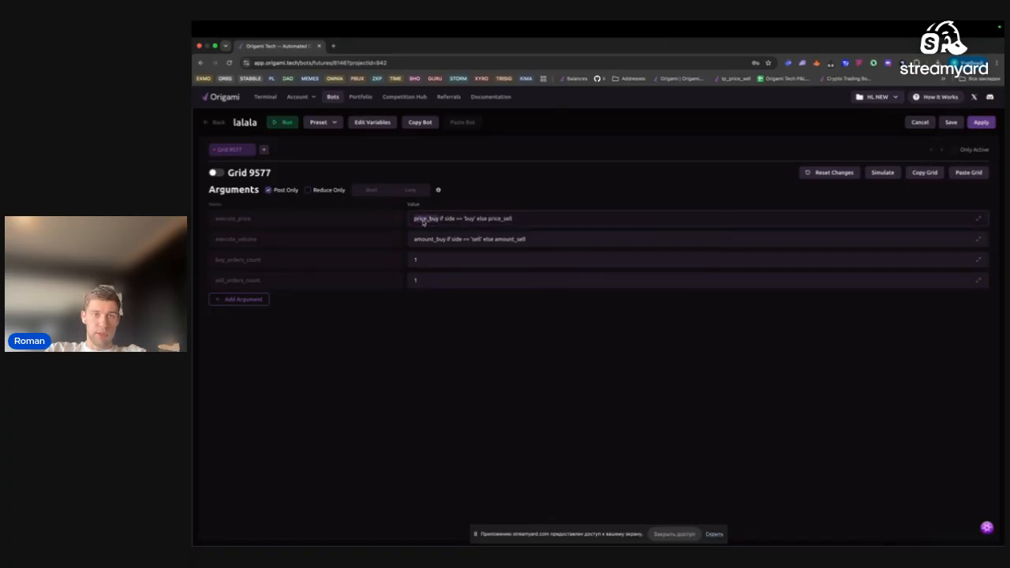
double_click(500, 219)
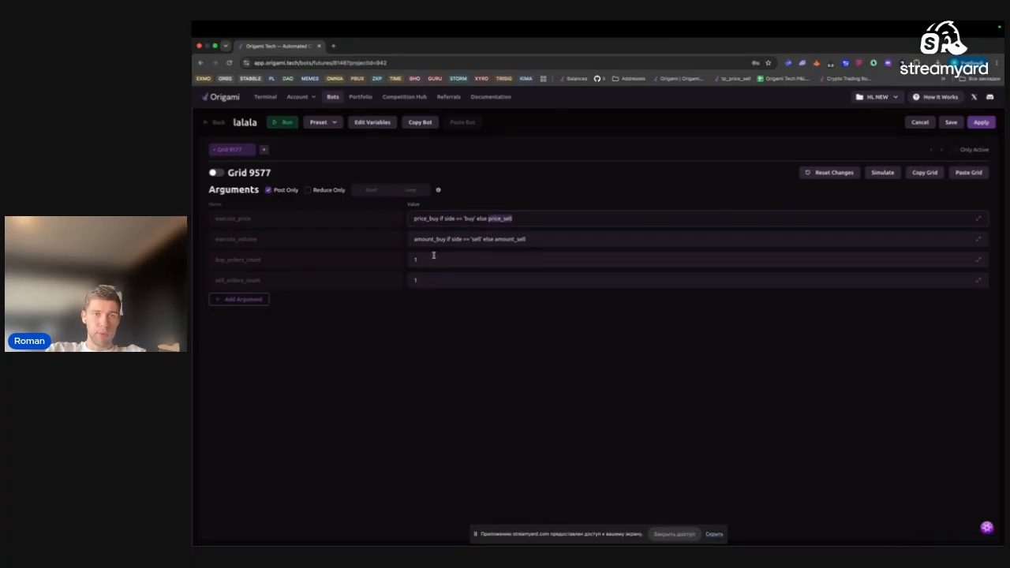
click(241, 299)
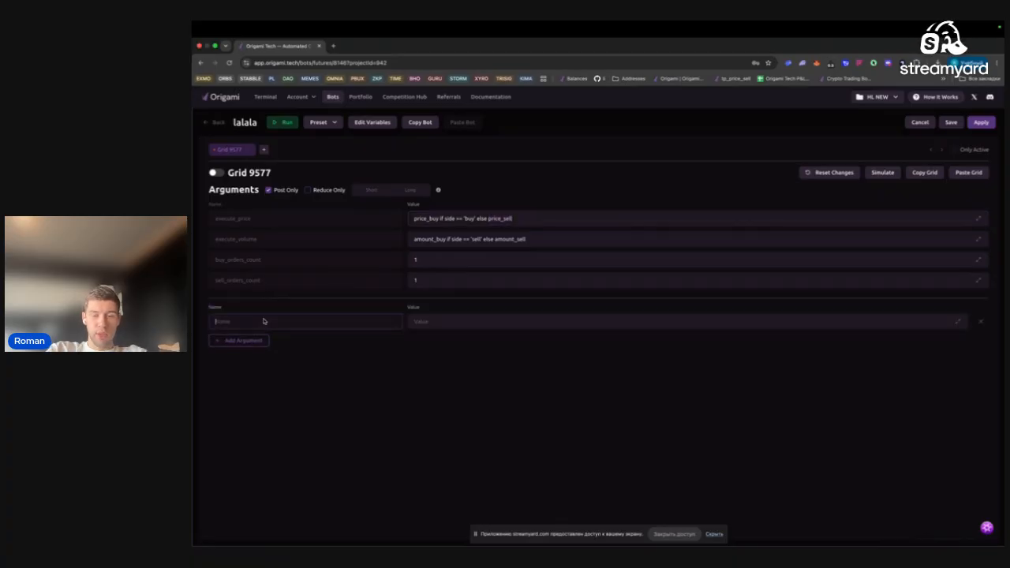
text(price_buy)
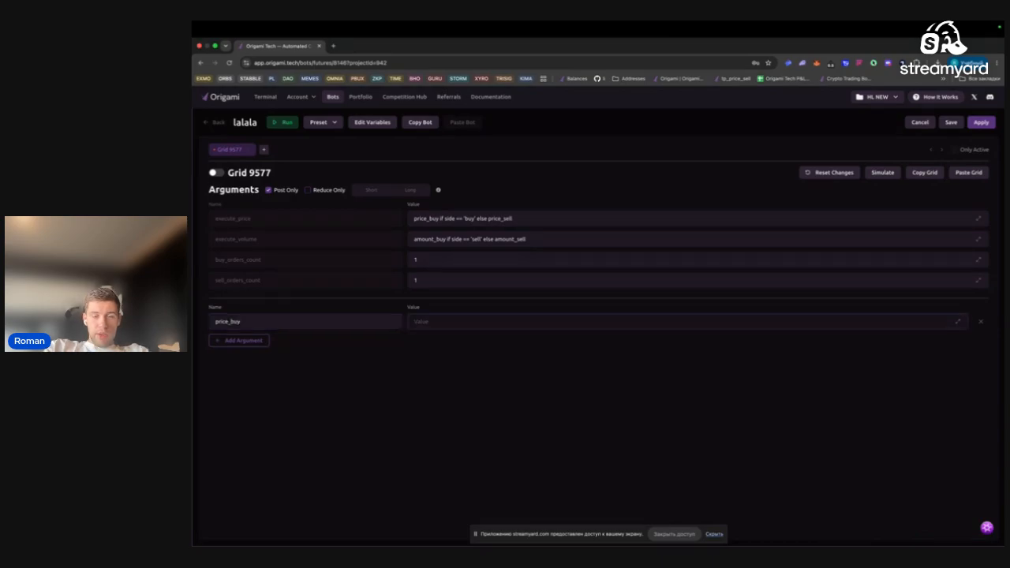
Add a candles_ argument to Grid 9577 with the value candles_futures('m1')
click(238, 342)
text(candles_)
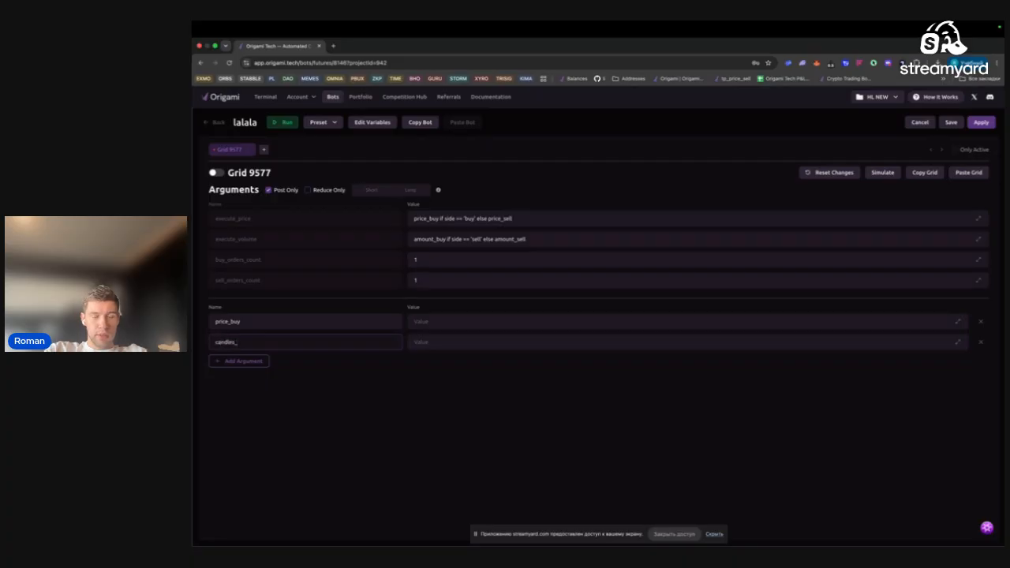
key(Tab)
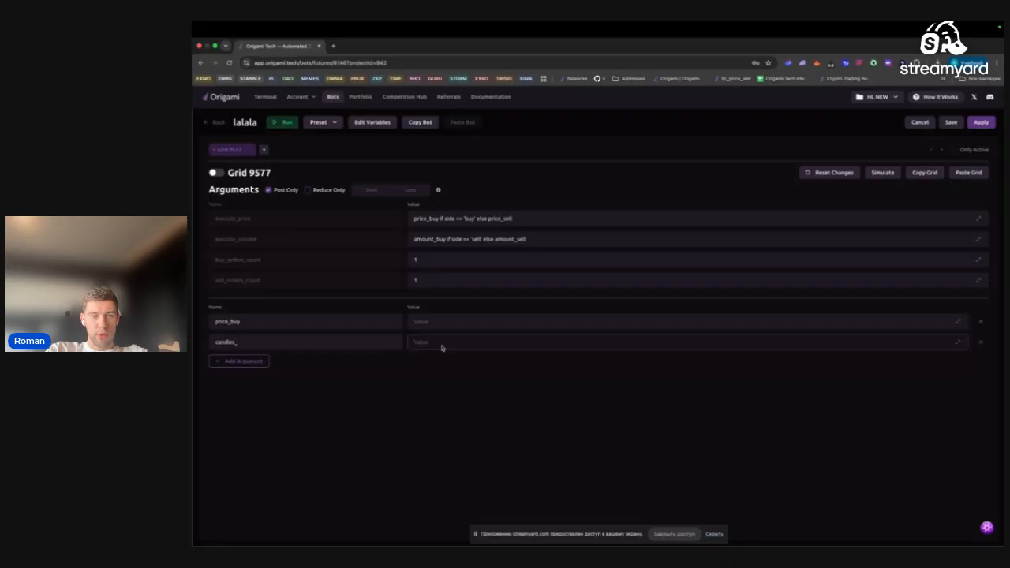
text(candles_future)
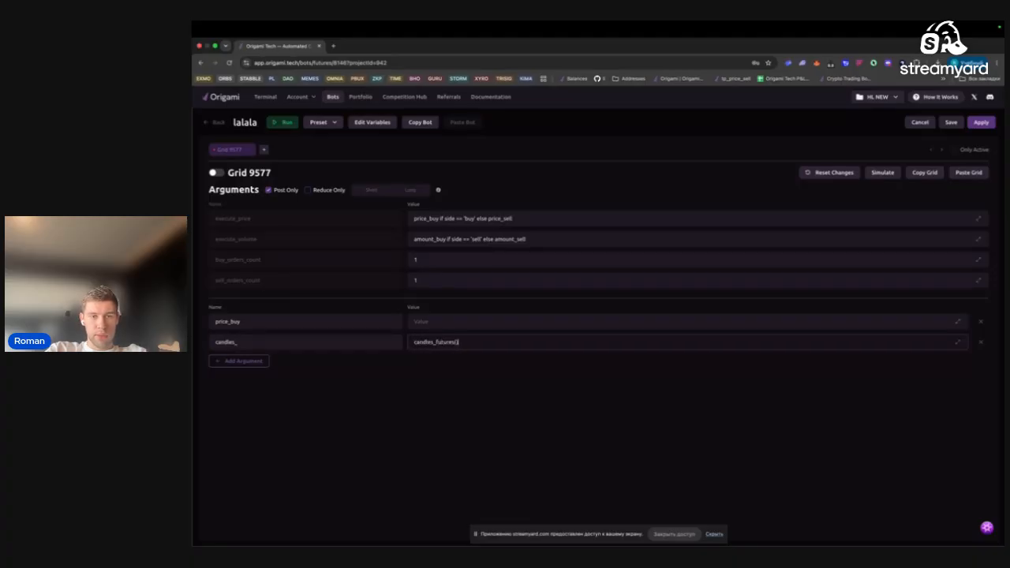
text(s('m1)
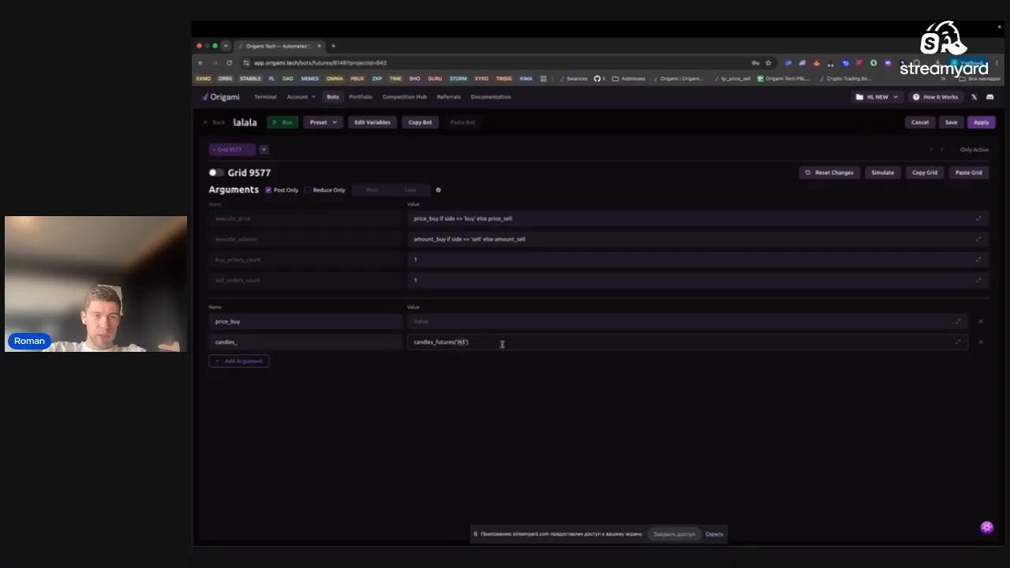
Begin the price_buy value with an rsi_to_price call that takes candles_ as its first parameter
click(418, 325)
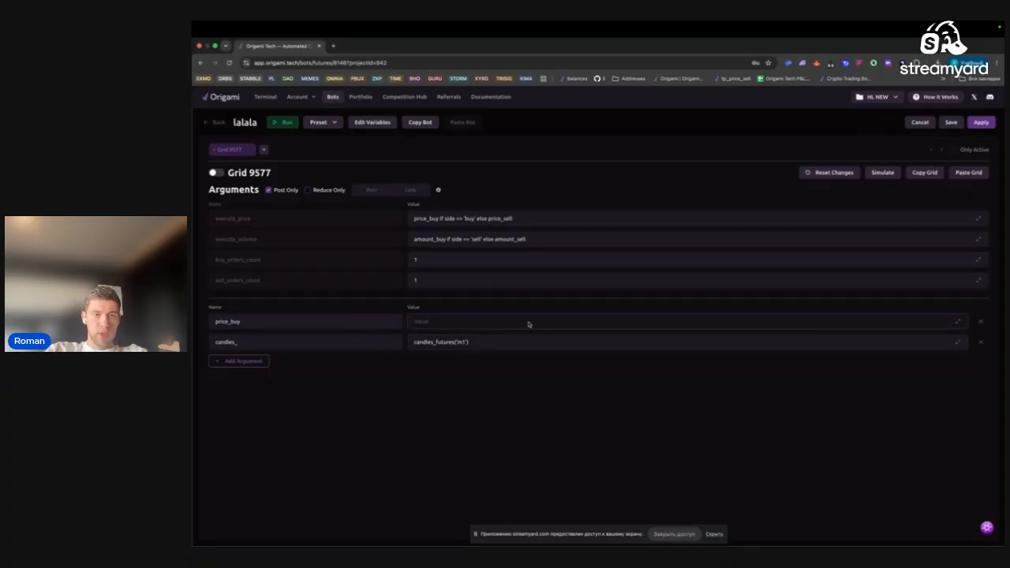
double_click(233, 342)
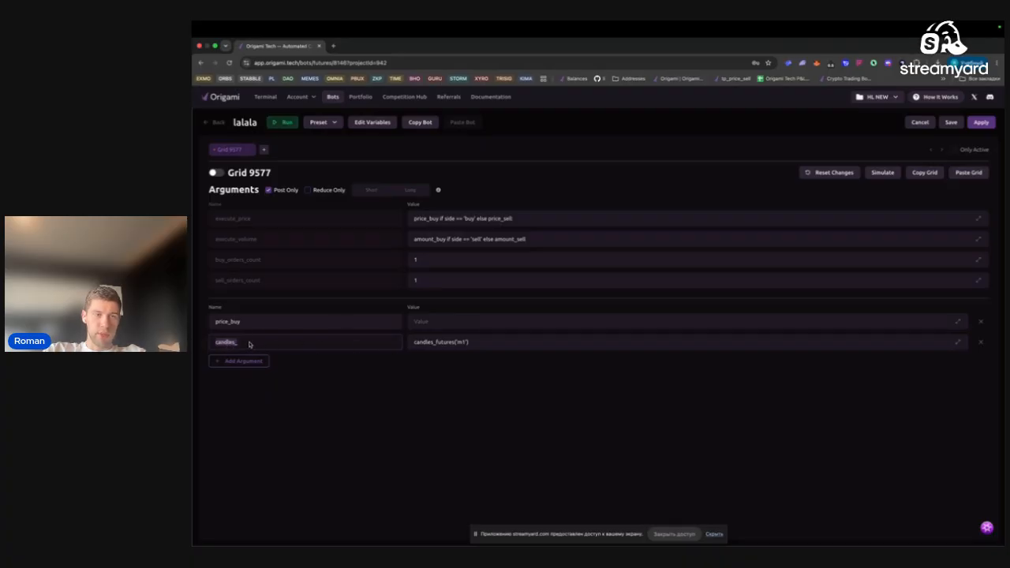
click(442, 342)
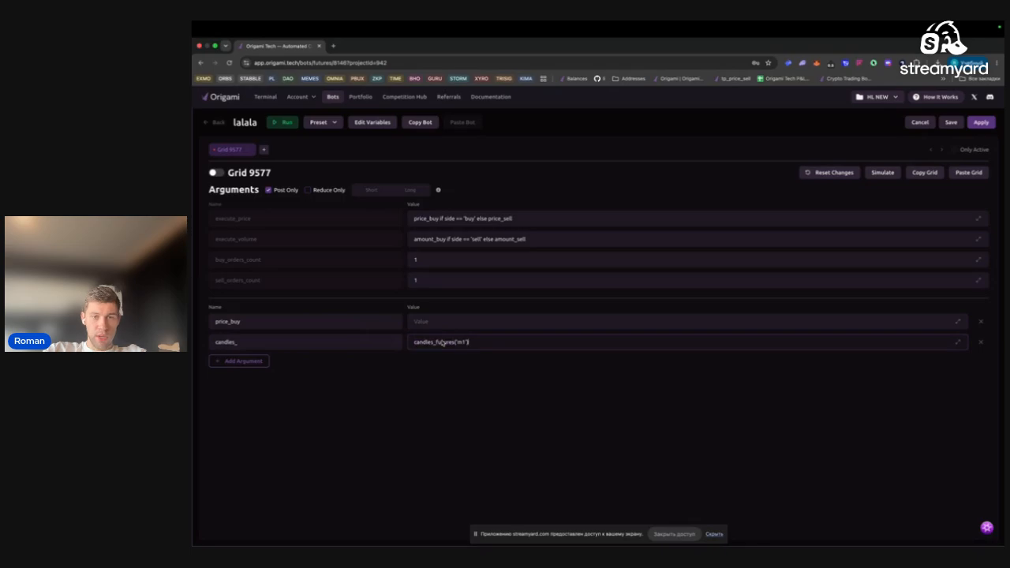
key(ctrl+a)
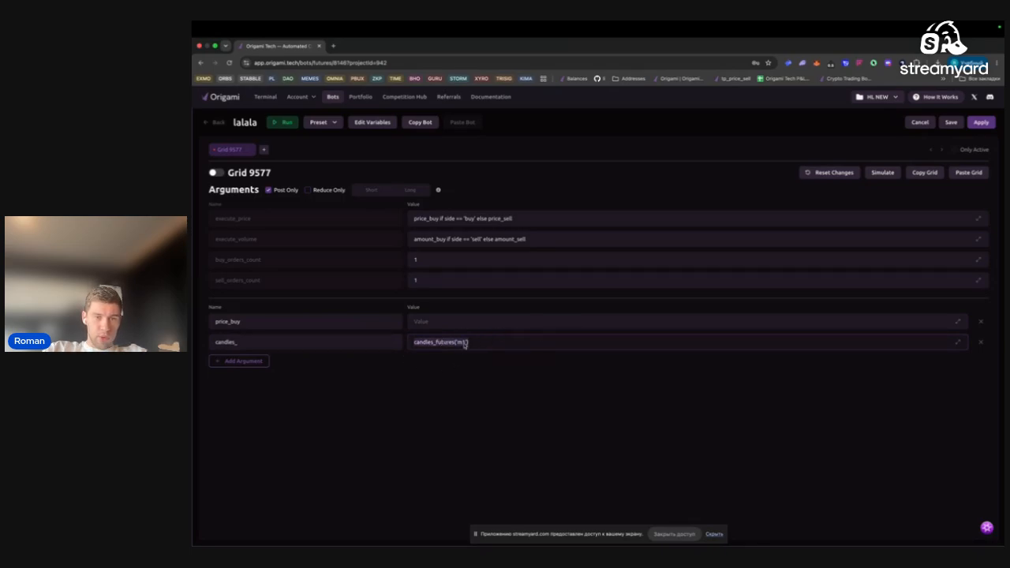
click(427, 323)
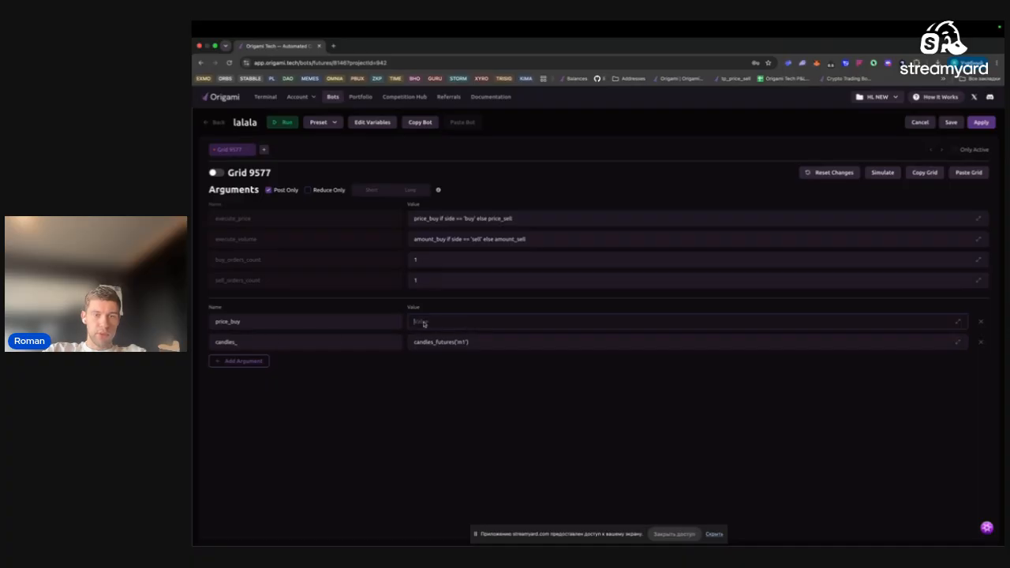
text(rsi)
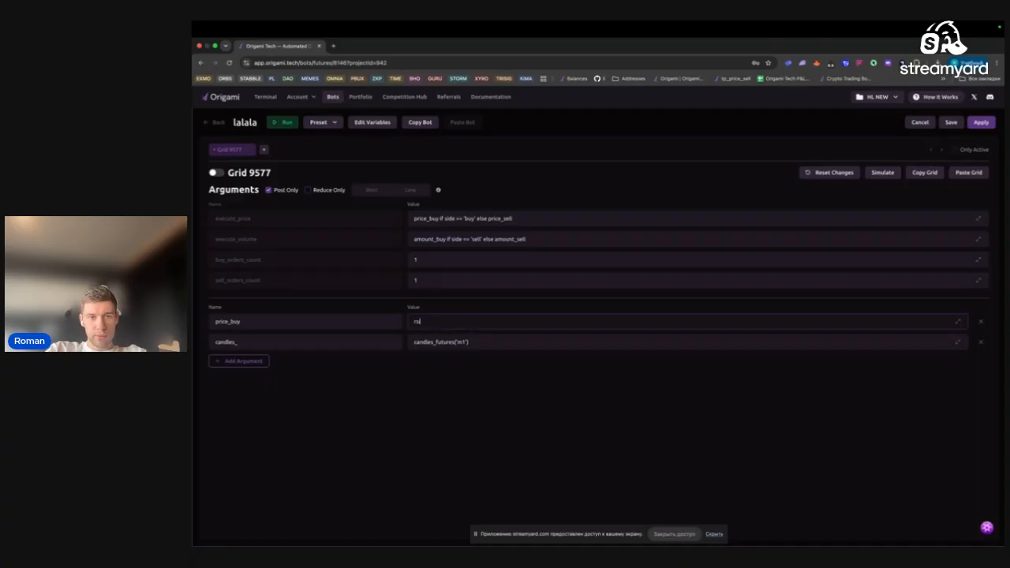
text(_to_price)
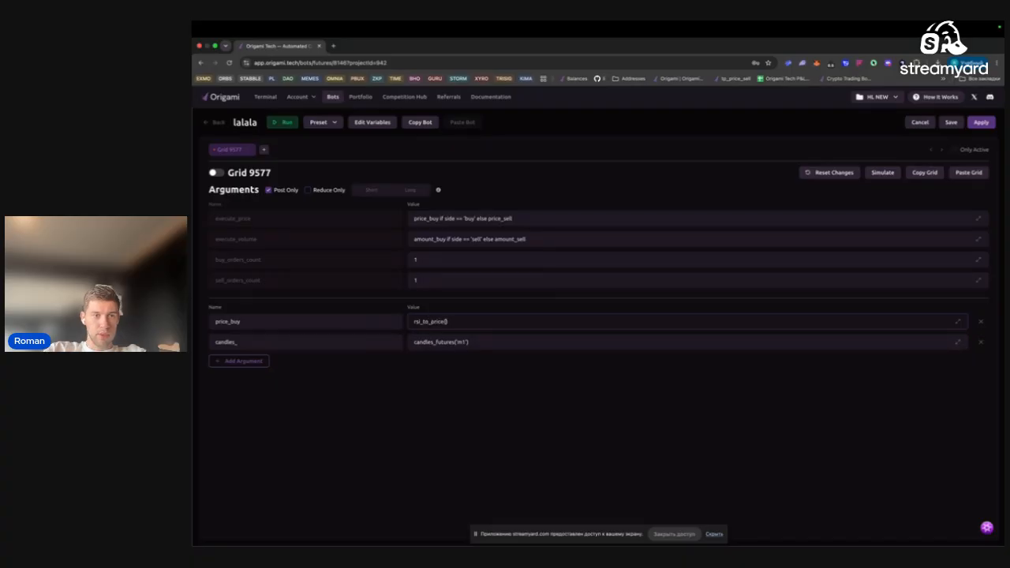
text((candles_)
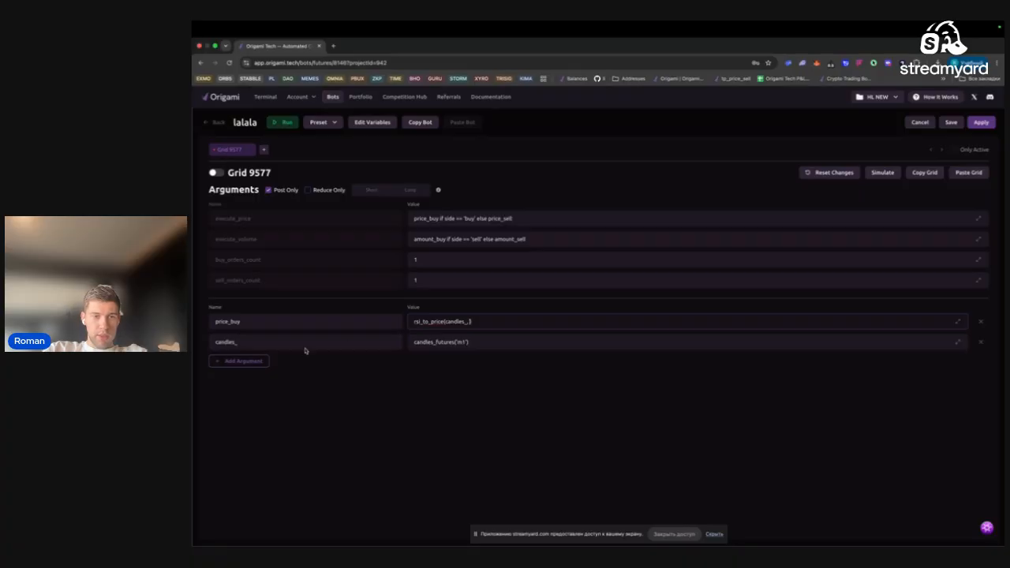
Add an rsi_long_open argument with the value 30 and complete price_buy as rsi_to_price(candles_, rsi_long_open)
click(245, 360)
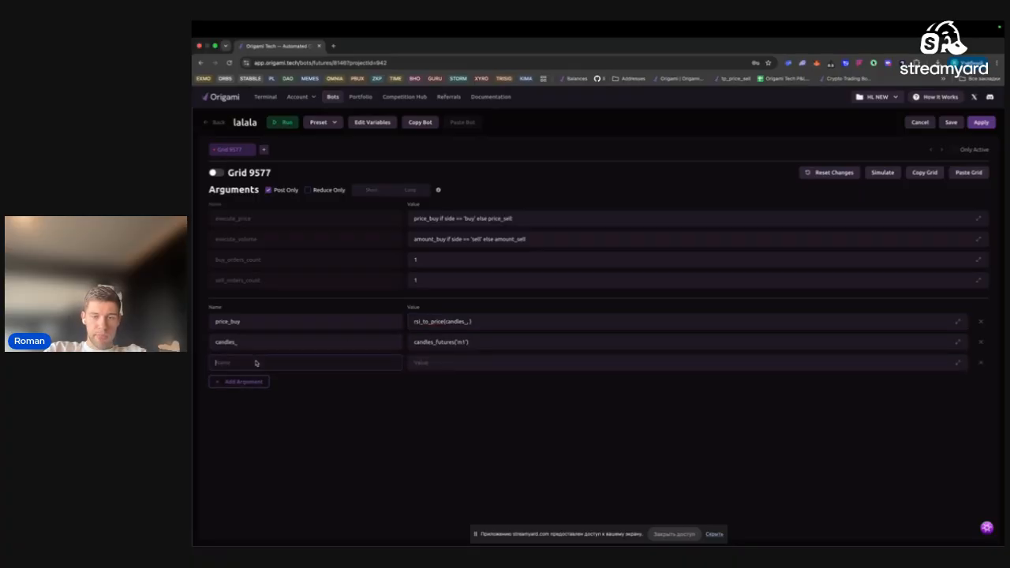
text(rsi_long_open)
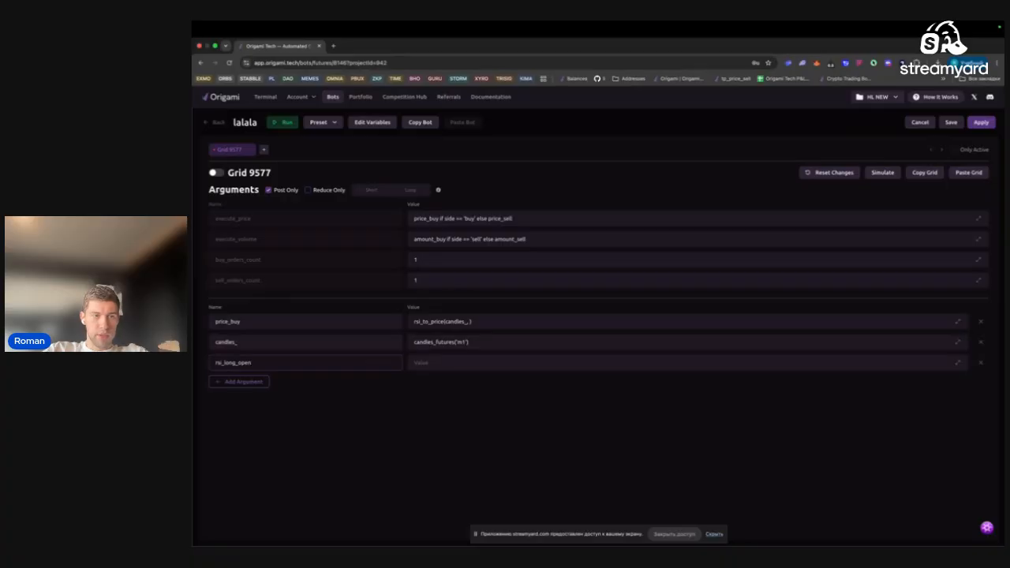
click(436, 364)
text(30)
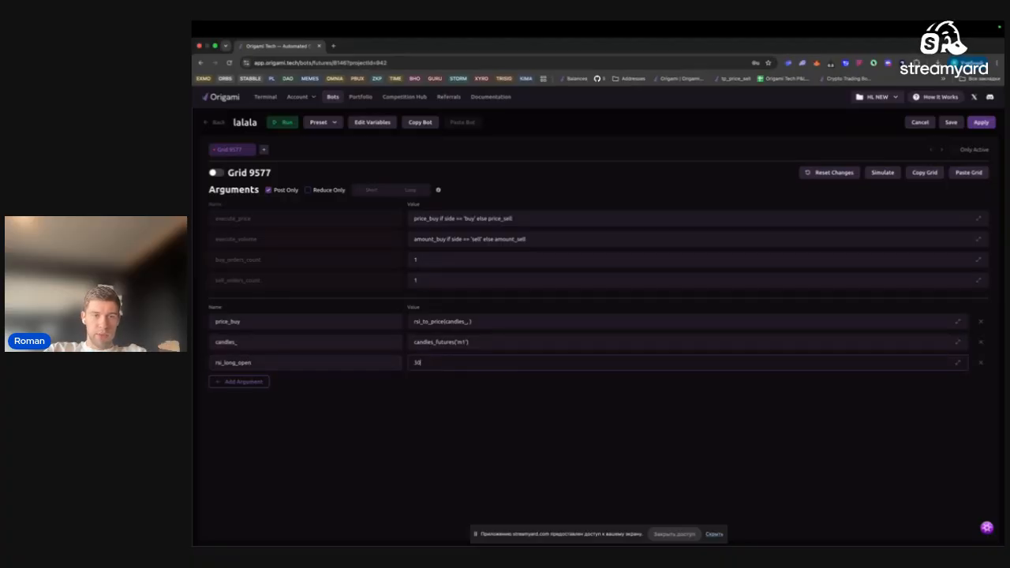
click(320, 362)
click(470, 323)
text(, rsi_long_open)
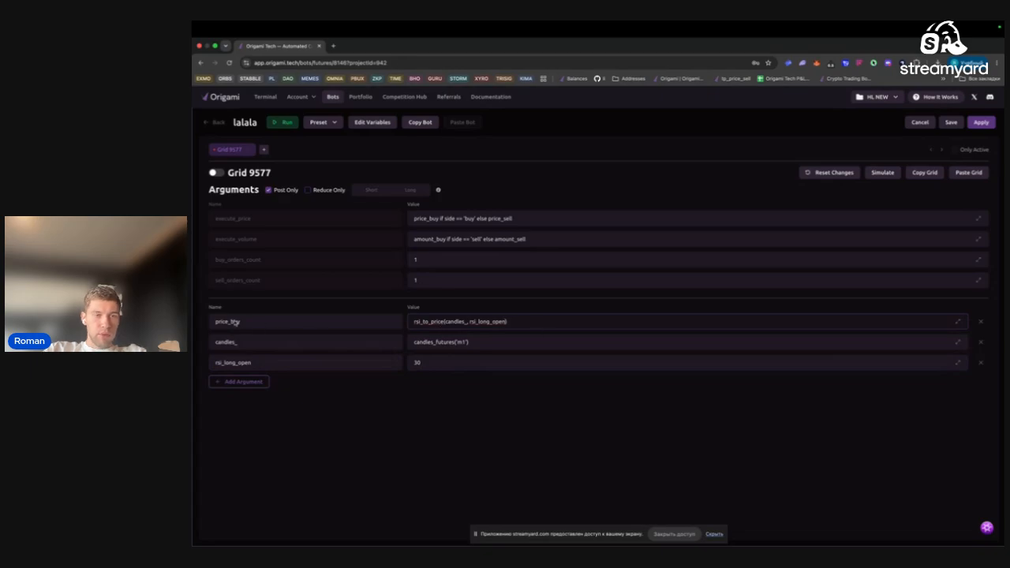
Add a price_sell argument and copy the price_buy expression rsi_to_price(candles_, rsi_long_open) into its value
click(243, 382)
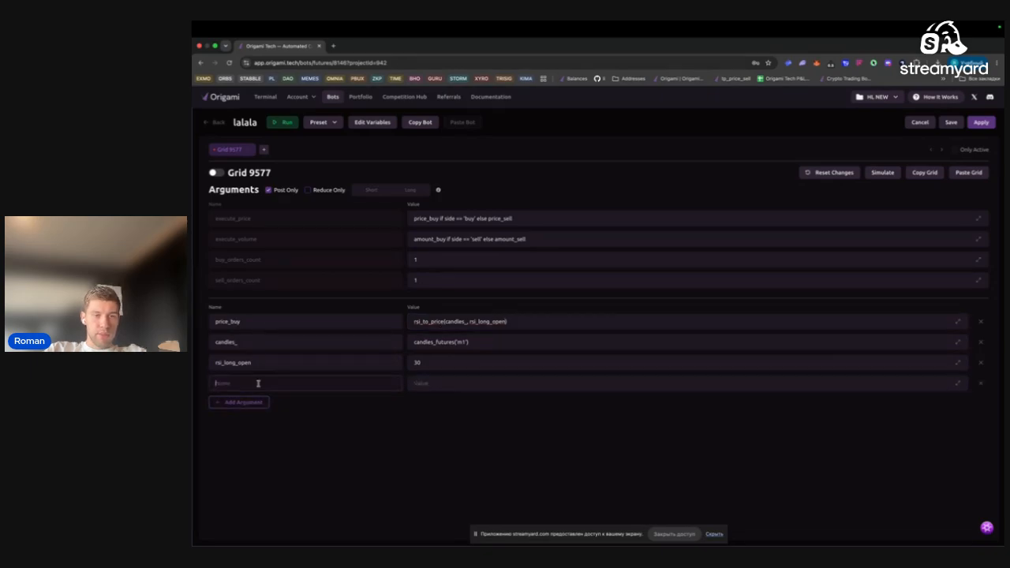
text(price_sell)
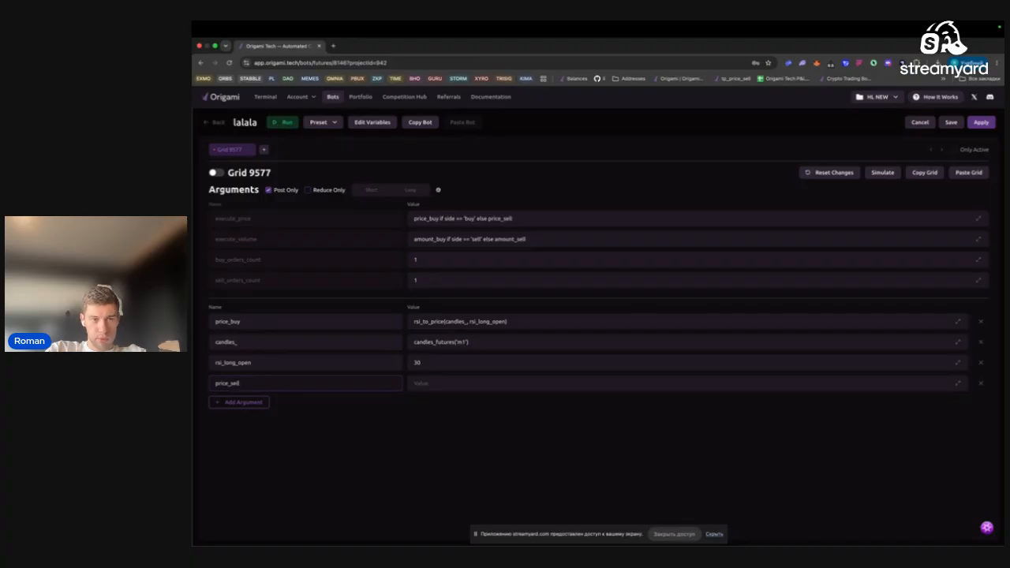
click(430, 322)
click(419, 386)
text(rsi_to_price(candles_, rsi_long_open))
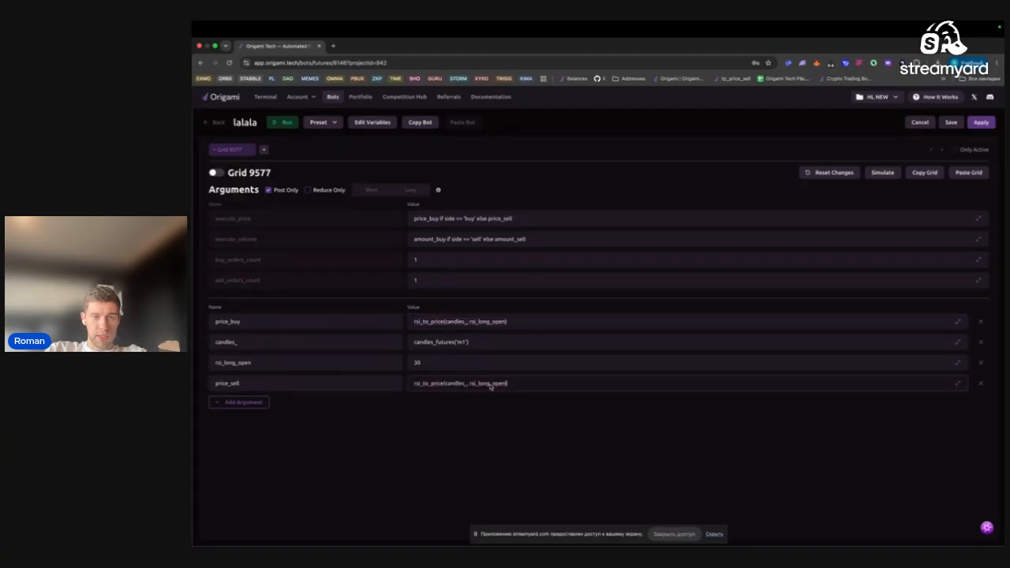
Add an rsi_short_open argument with the value 70, basing its name on rsi_long_open, and save the grid
click(263, 404)
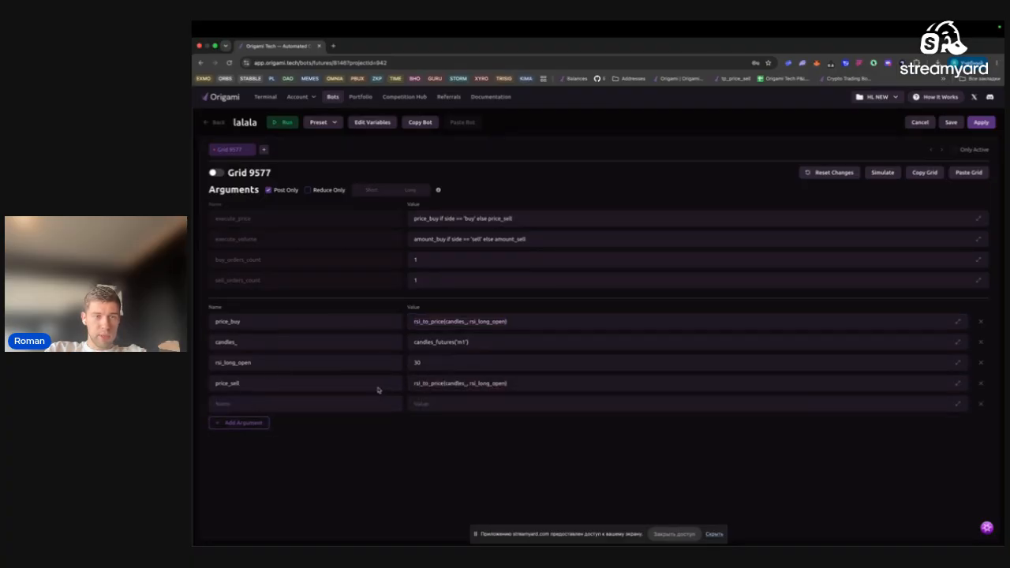
double_click(242, 363)
key(ctrl+c)
click(243, 404)
key(ctrl+v)
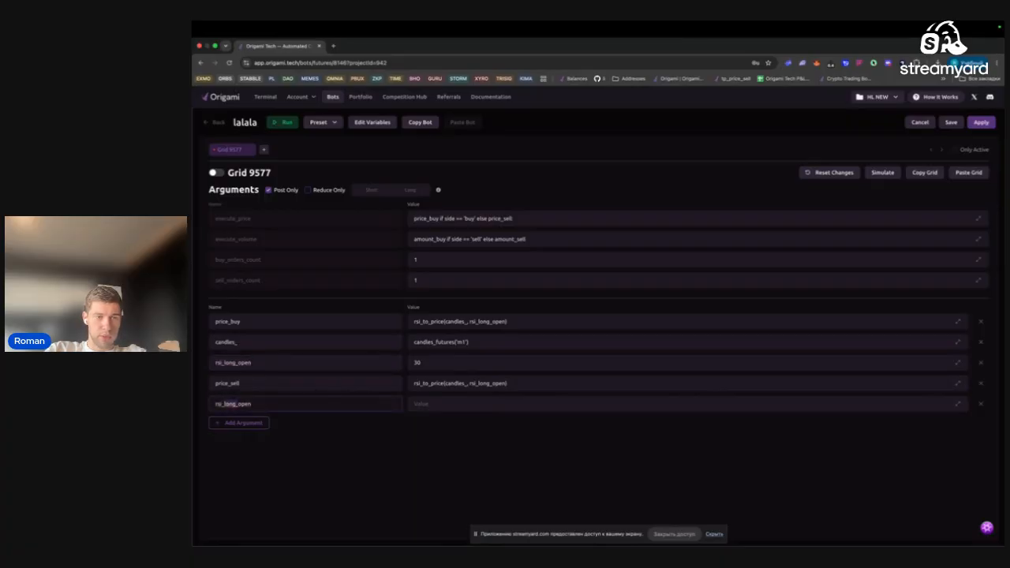
text(short)
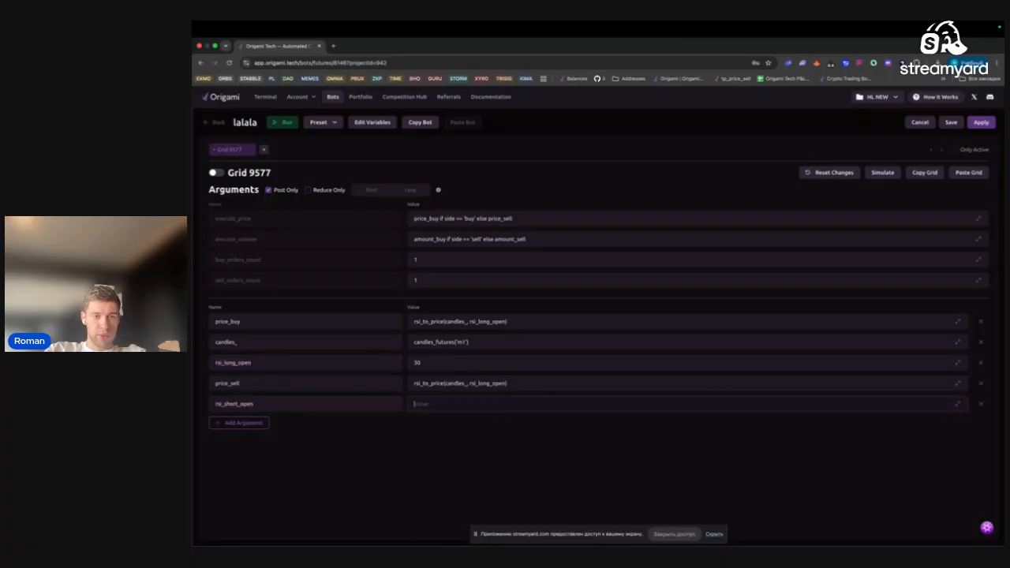
text(70)
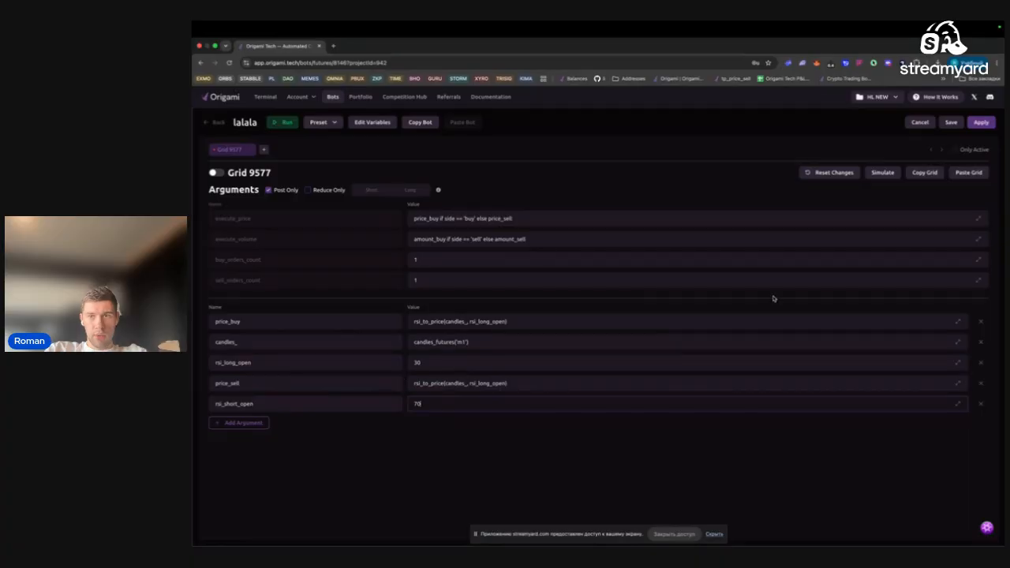
click(950, 124)
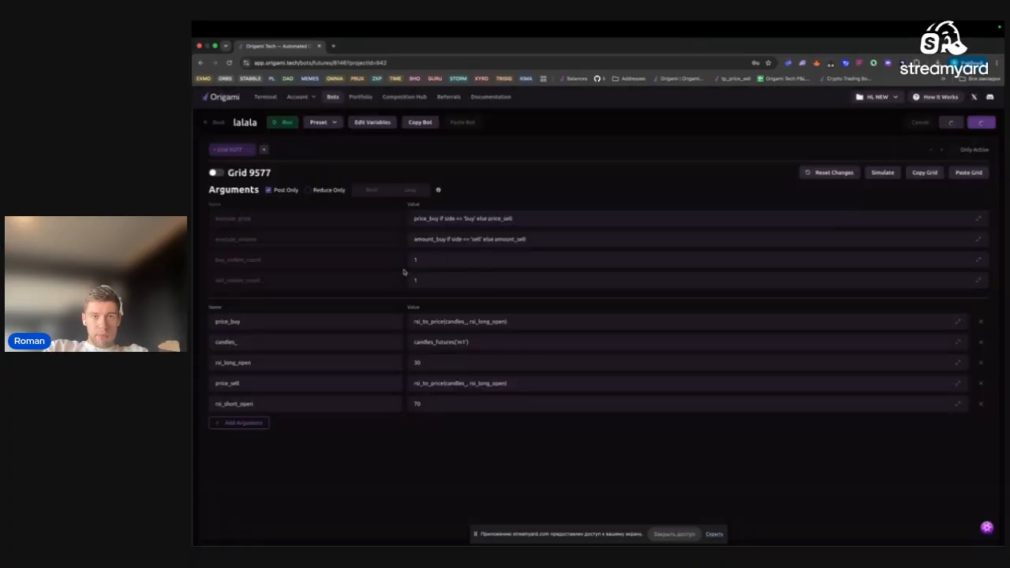
Add another argument named amount_buy, copying the name from the execute_volume expression
double_click(424, 240)
key(ctrl+c)
click(263, 427)
key(ctrl+v)
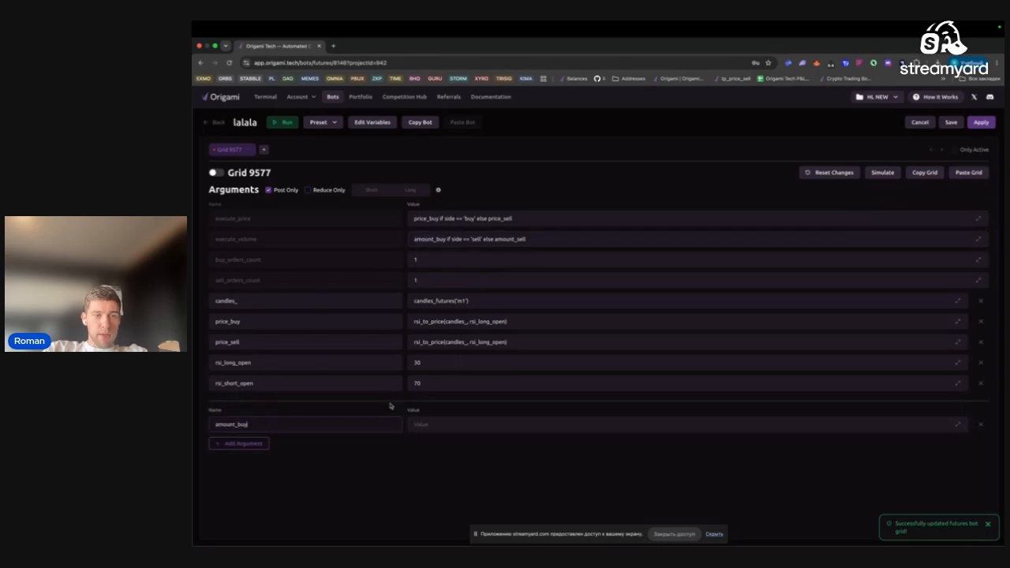
Set the amount_buy value to quote_usd / execute_price
click(424, 424)
text(0)
text(uot)
text(e /)
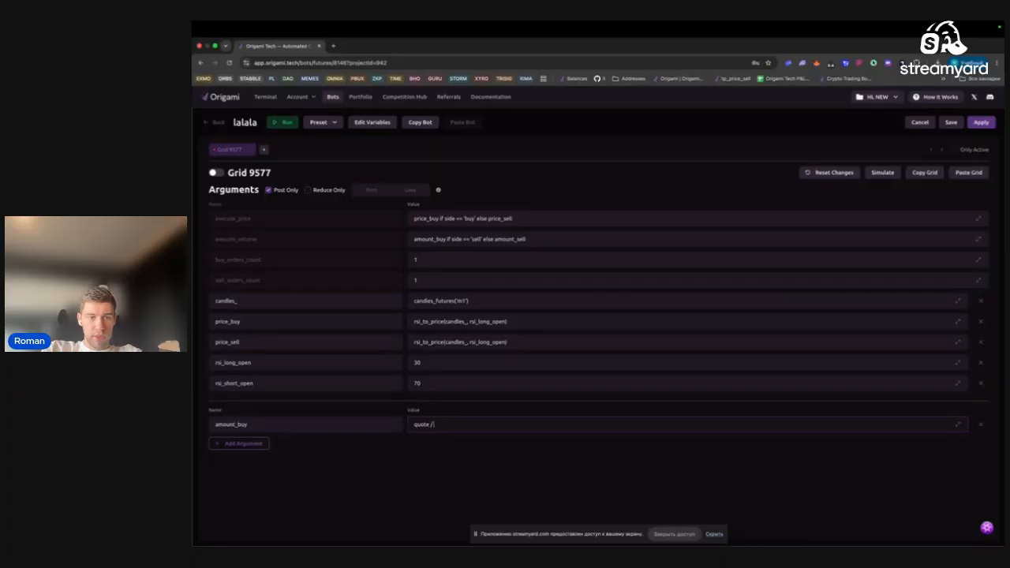
key(BackSpace)
text(_usd)
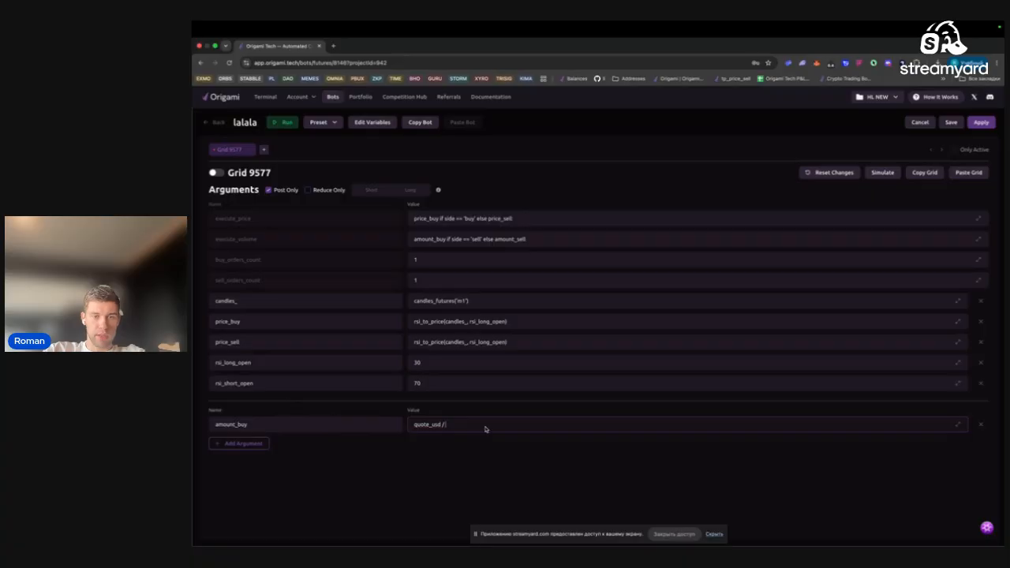
text(exe)
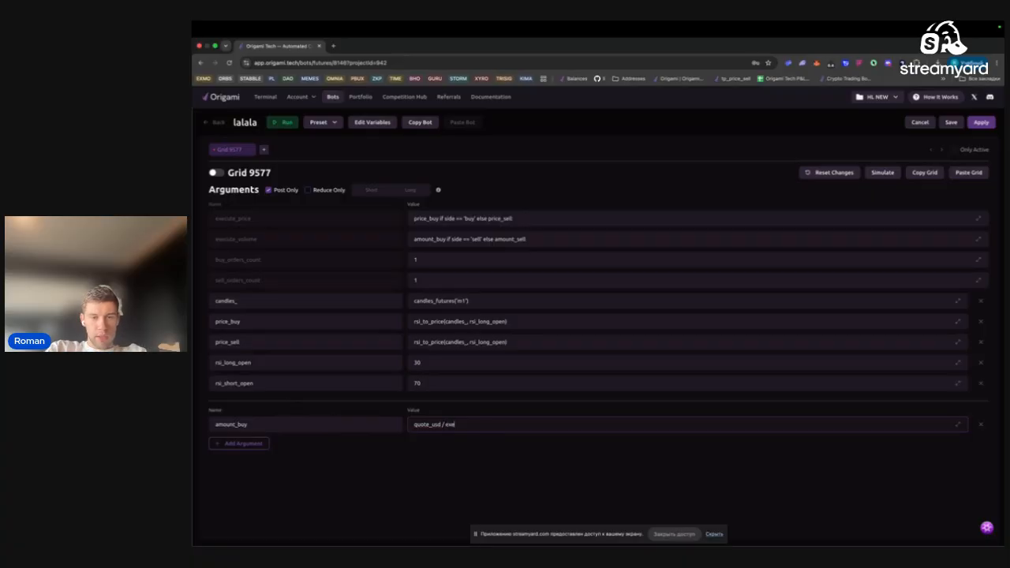
text(cute)
key(BackSpace)
key(BackSpace)
text(e_price)
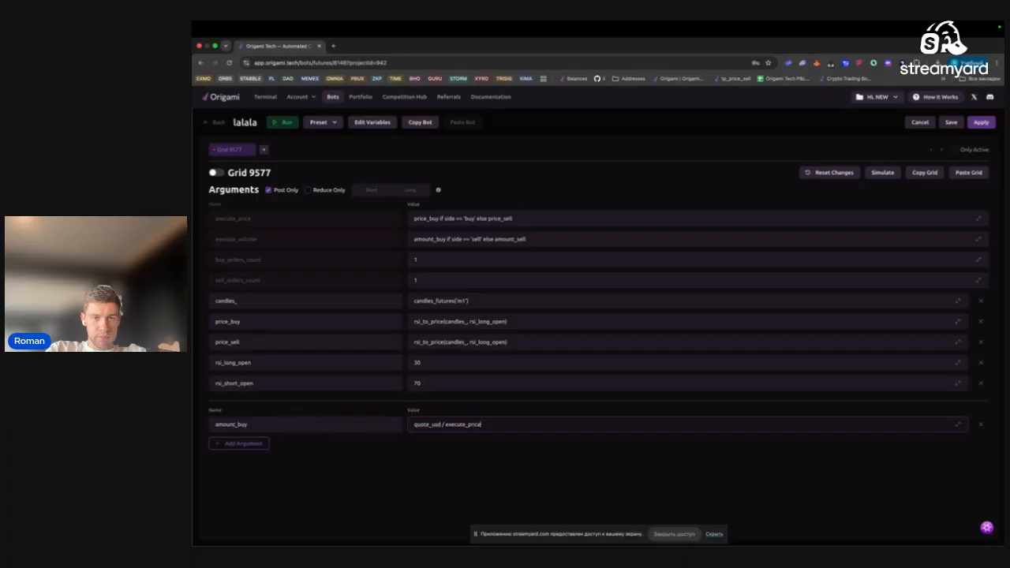
Add an amount_sell argument and copy the amount_buy expression quote_usd / execute_price into its value
click(244, 443)
click(244, 445)
text(amount_se)
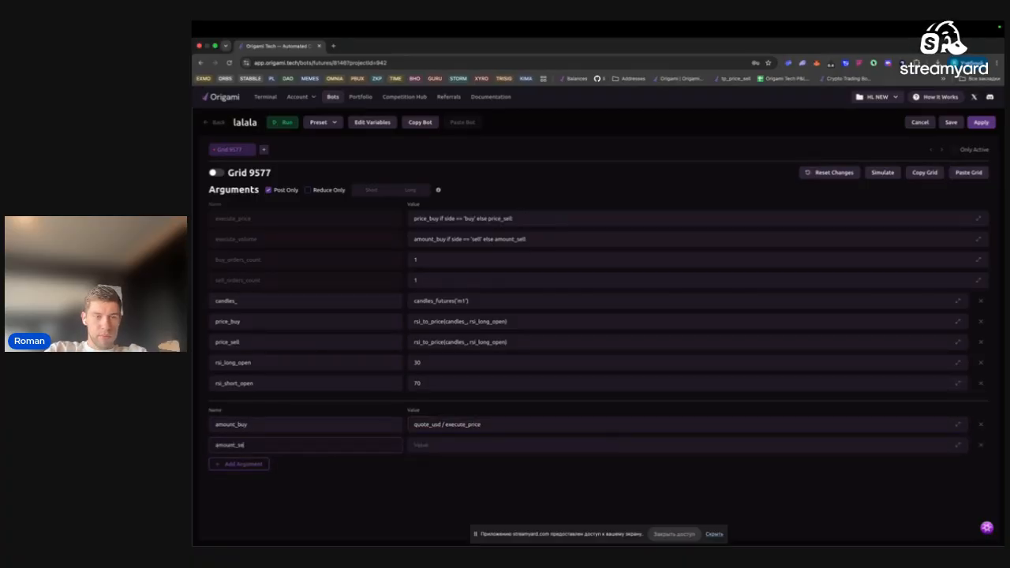
text(ll)
triple_click(428, 427)
click(421, 444)
key(ctrl+v)
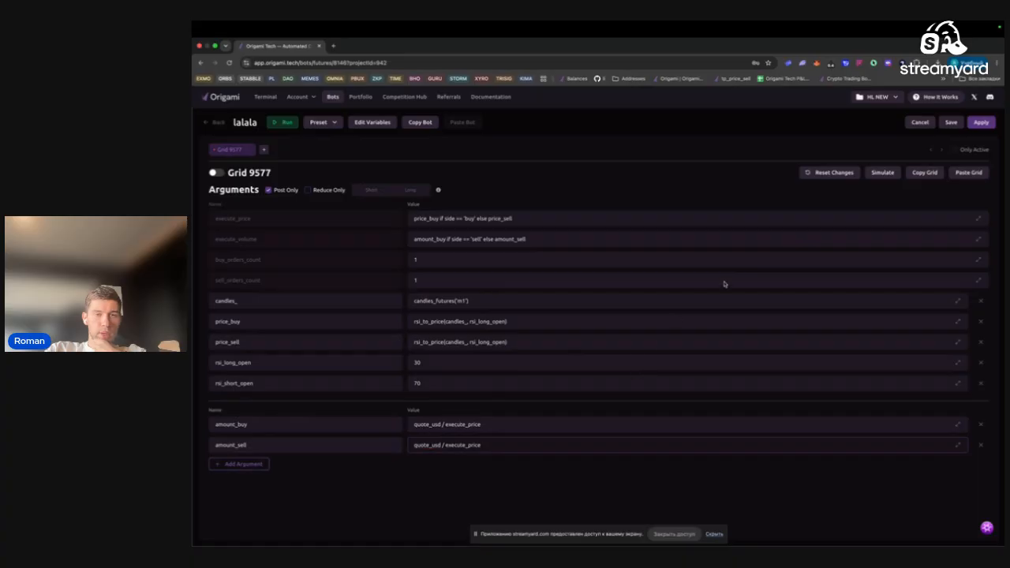
Save the grid, open its order simulation and refresh the results
click(954, 123)
click(880, 174)
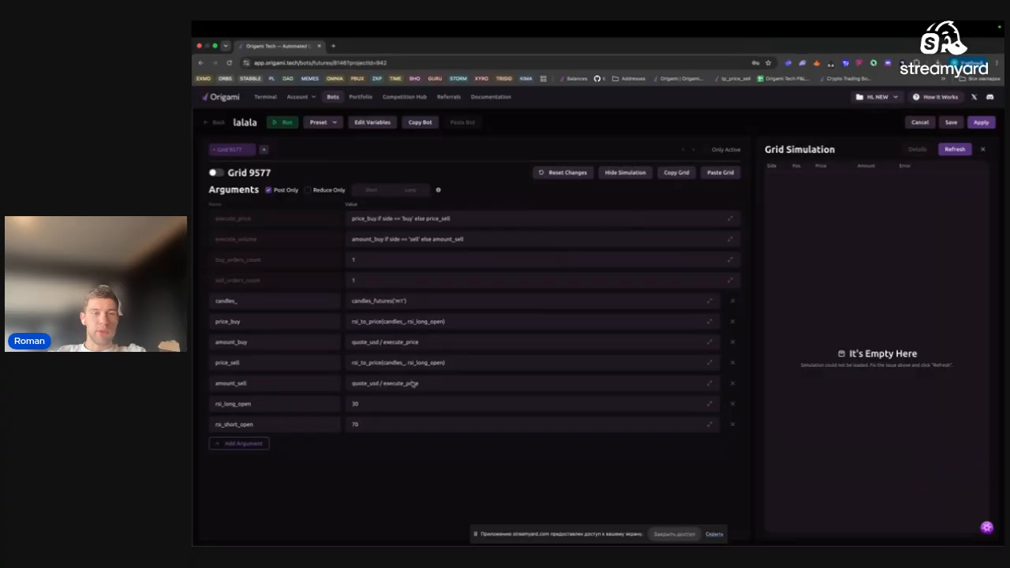
click(951, 150)
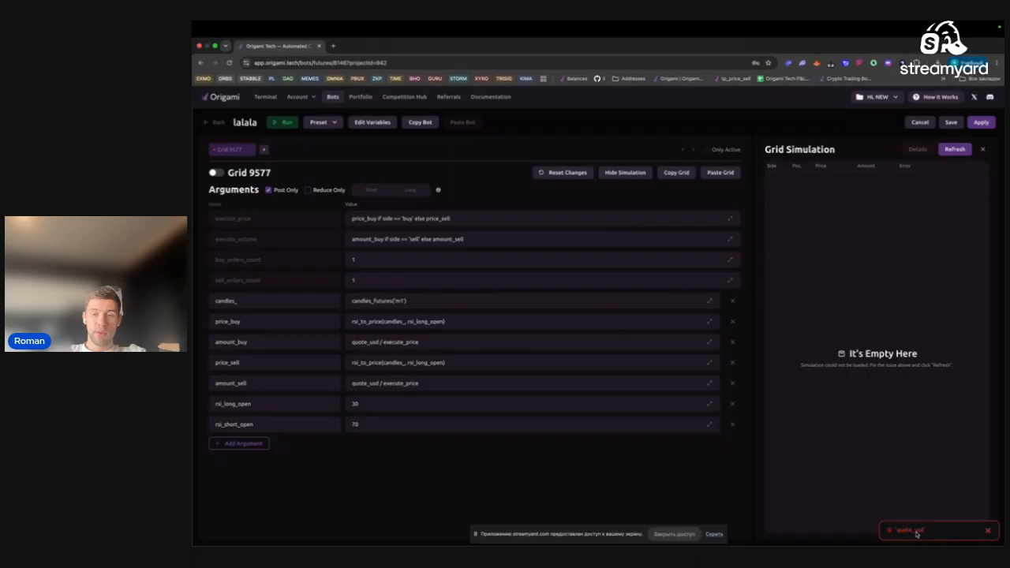
Add a quote_usd argument with the value 20 and refresh the grid simulation
click(239, 443)
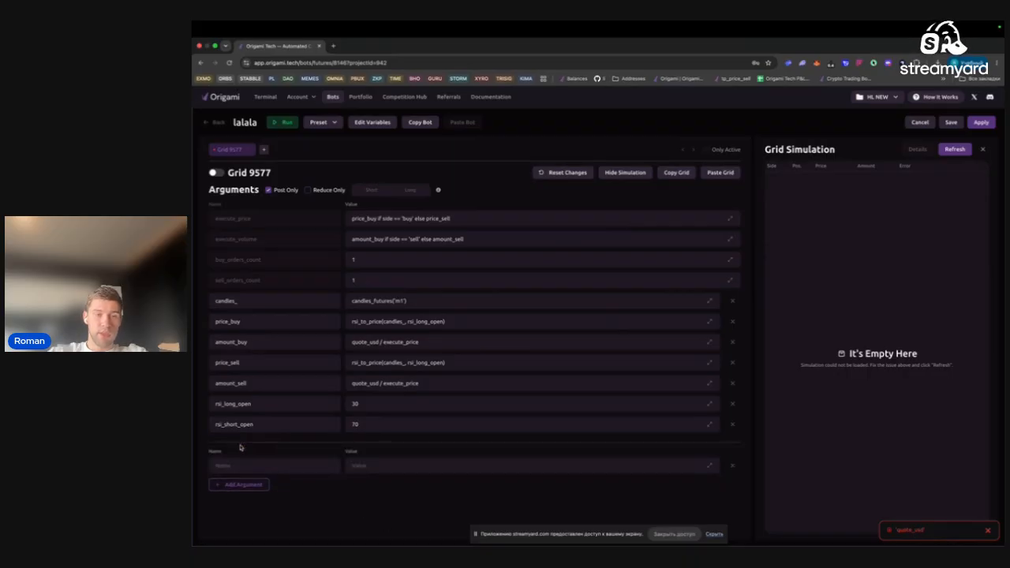
click(244, 467)
text(quote_usd)
key(Tab)
text(20)
click(956, 152)
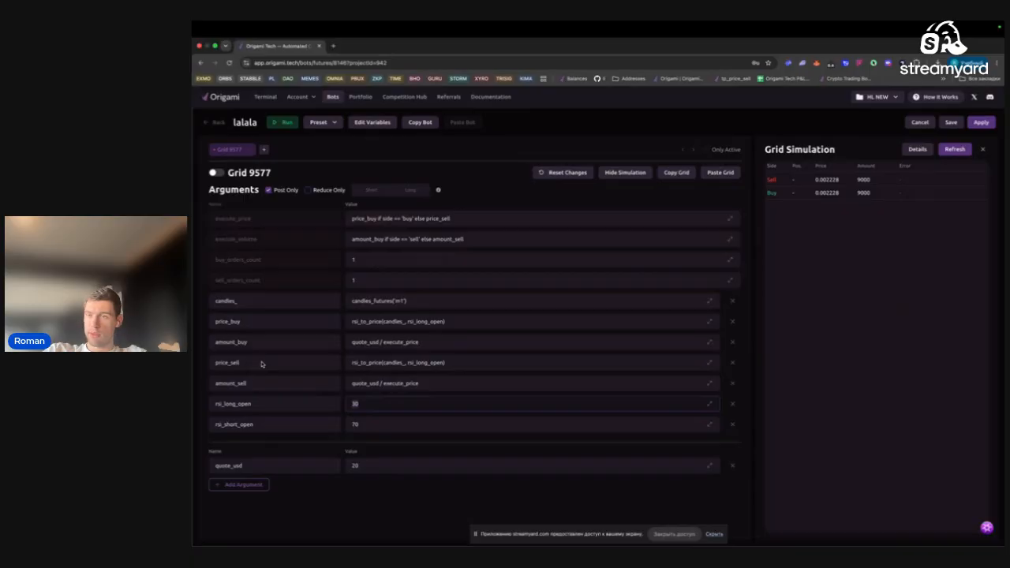
Replace rsi_long_open with rsi_short_open in the price_sell expression and refresh the simulation
click(243, 424)
double_click(424, 364)
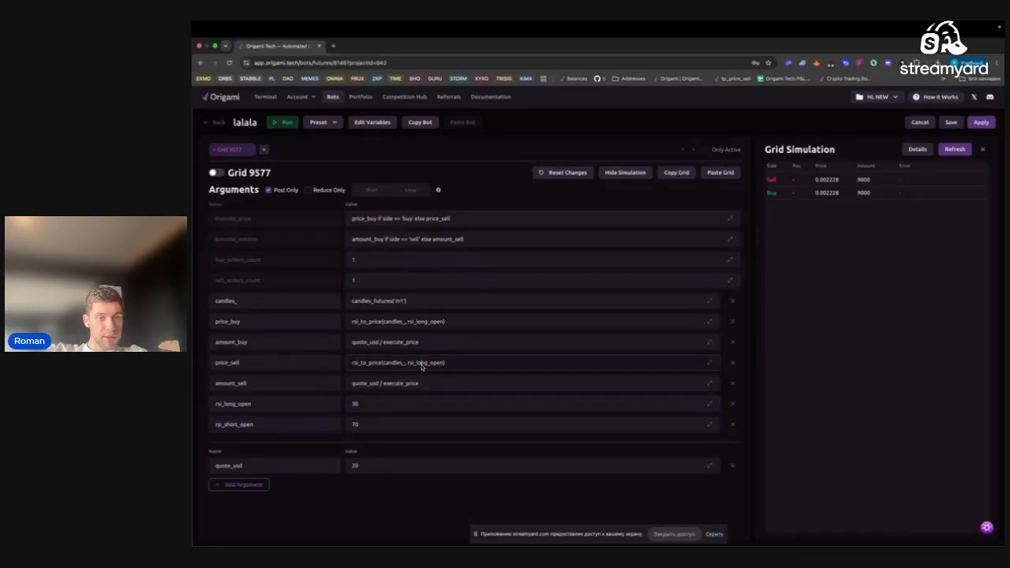
key(super+v)
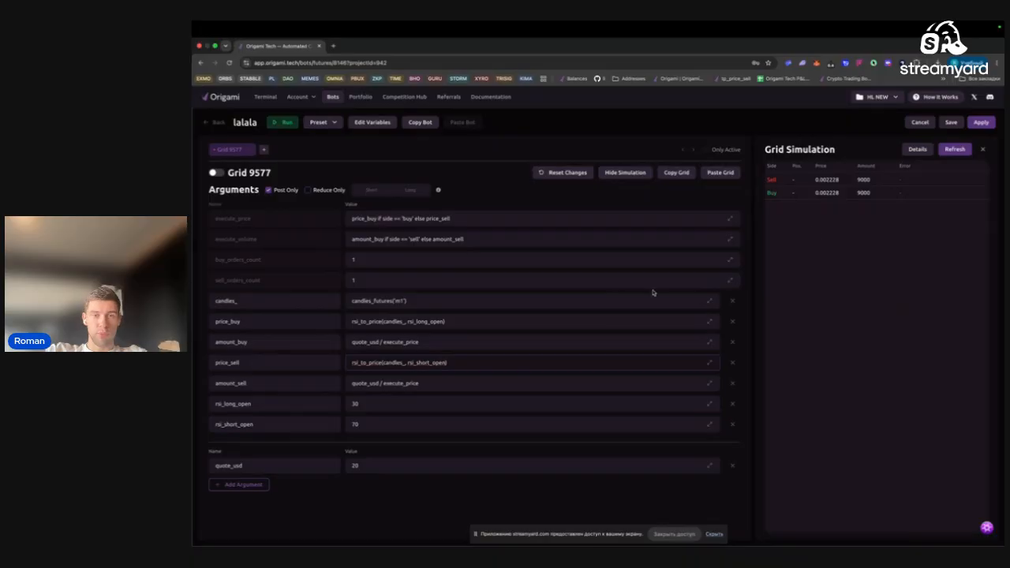
click(959, 152)
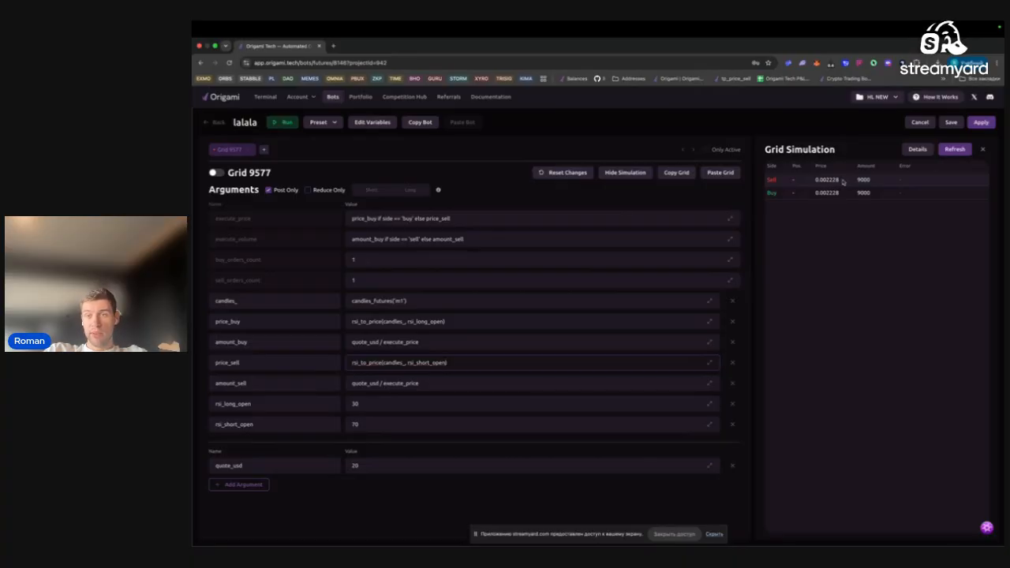
click(955, 150)
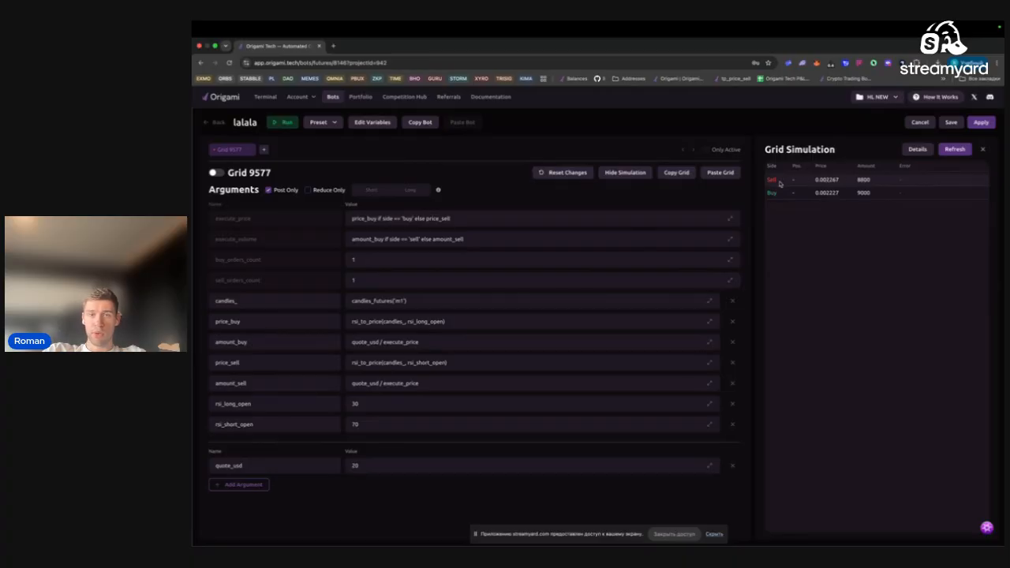
Examine how quote_usd and execute_price determine amount_sell, and compare the simulated sell and buy prices and amounts
double_click(363, 383)
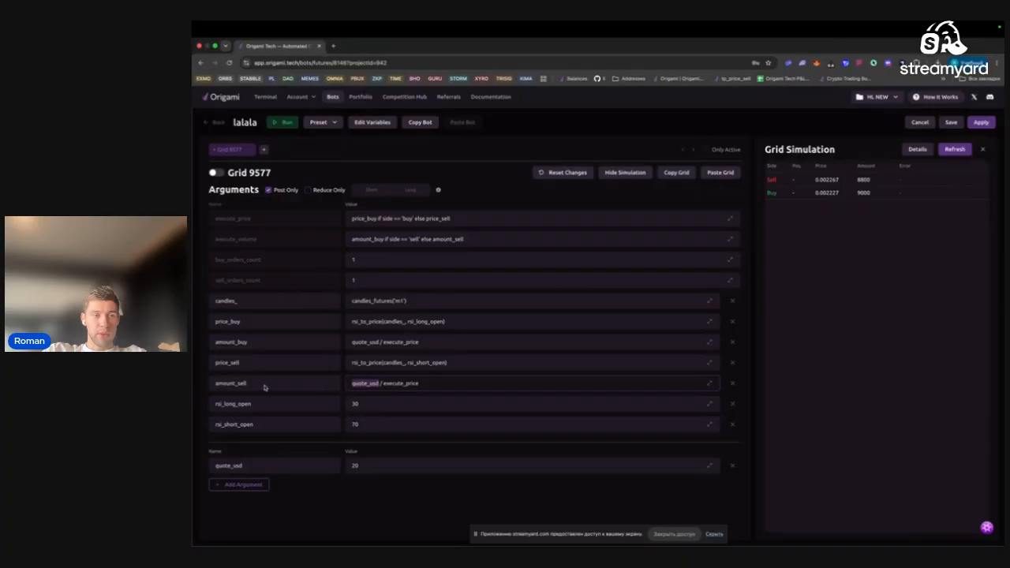
click(365, 385)
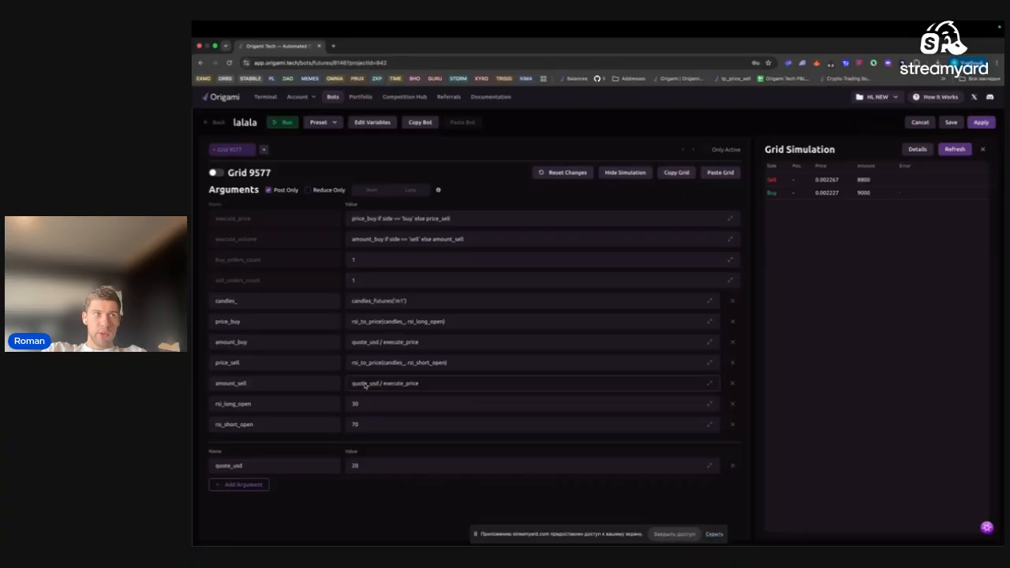
double_click(369, 468)
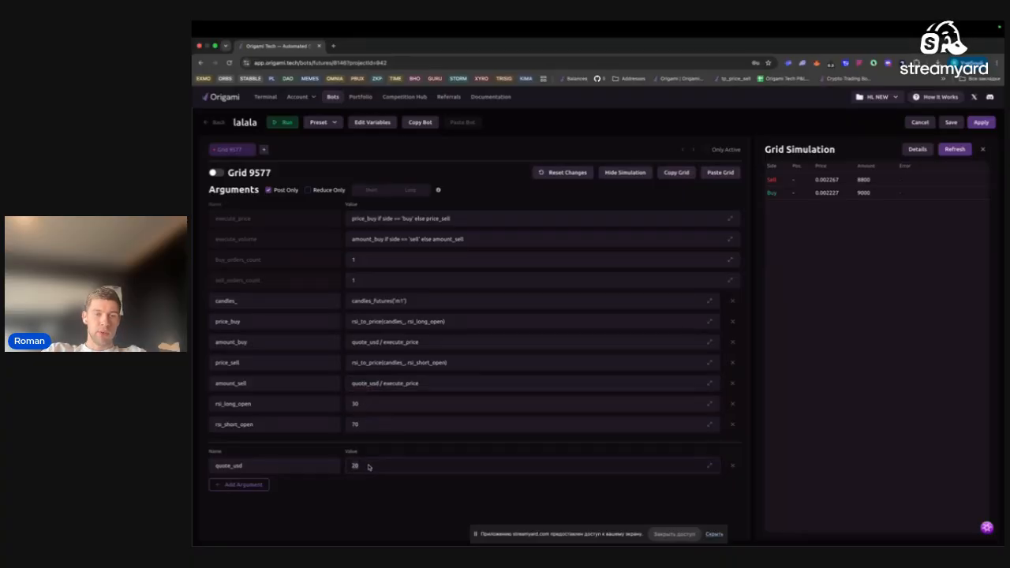
click(369, 467)
double_click(401, 384)
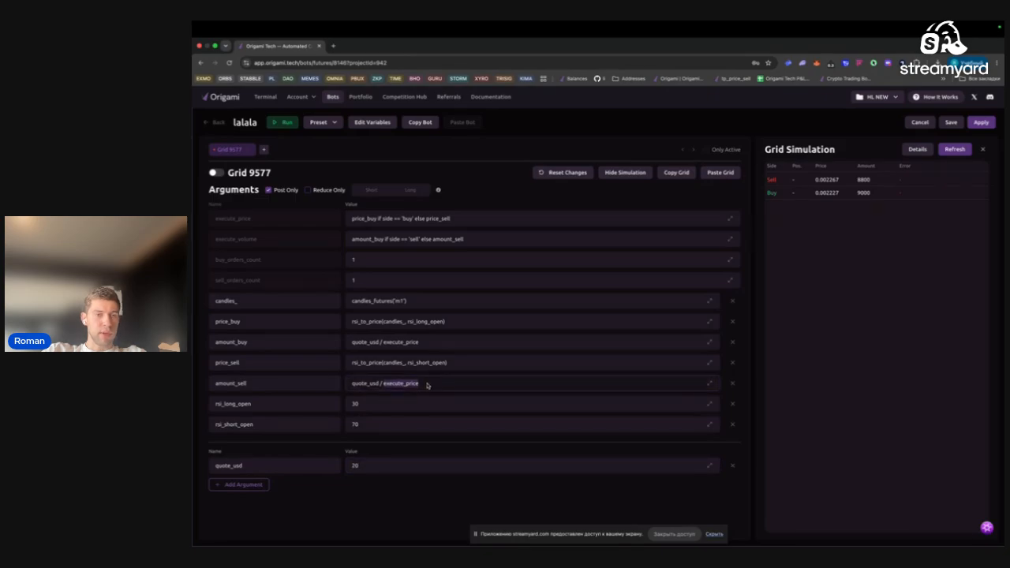
double_click(832, 180)
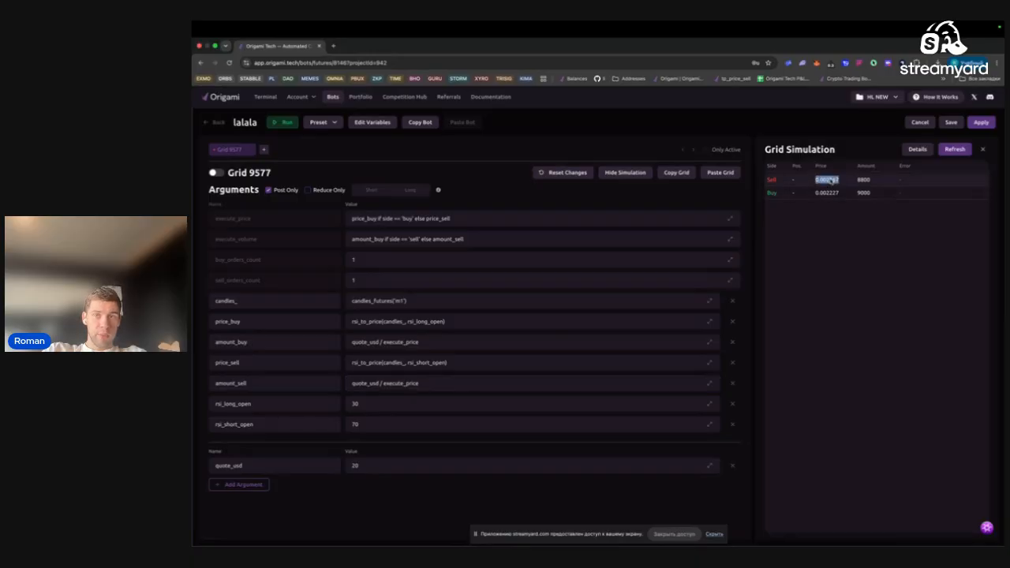
double_click(827, 192)
click(830, 181)
double_click(830, 182)
click(831, 194)
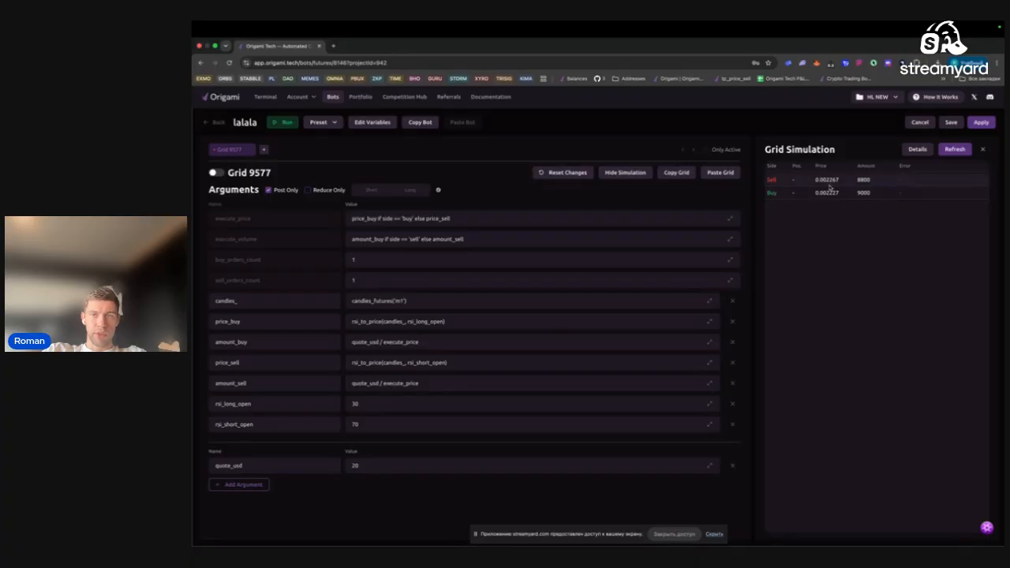
double_click(865, 180)
double_click(867, 194)
click(866, 181)
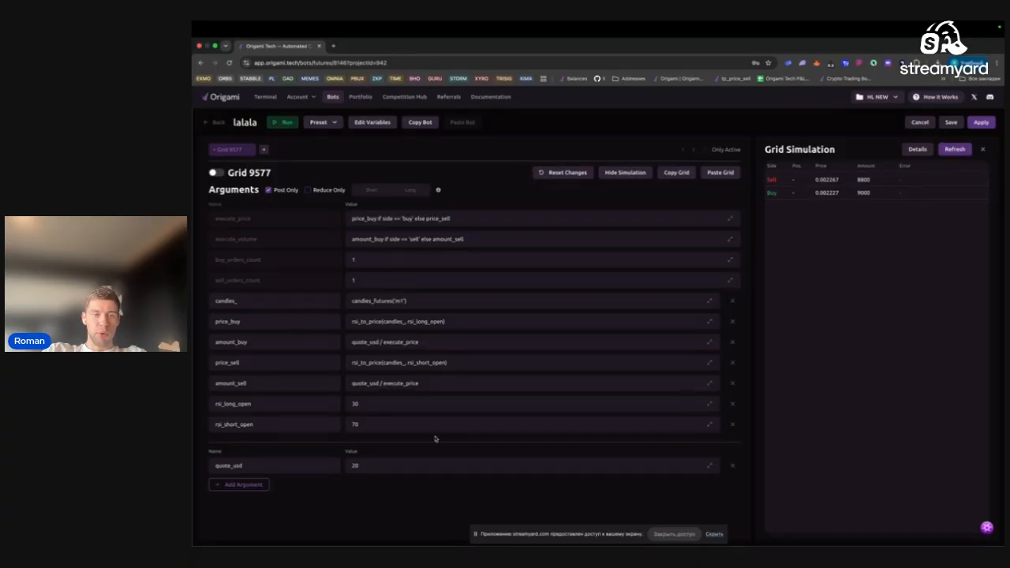
Save the grid and add a new argument named position_ with the value position()
click(955, 124)
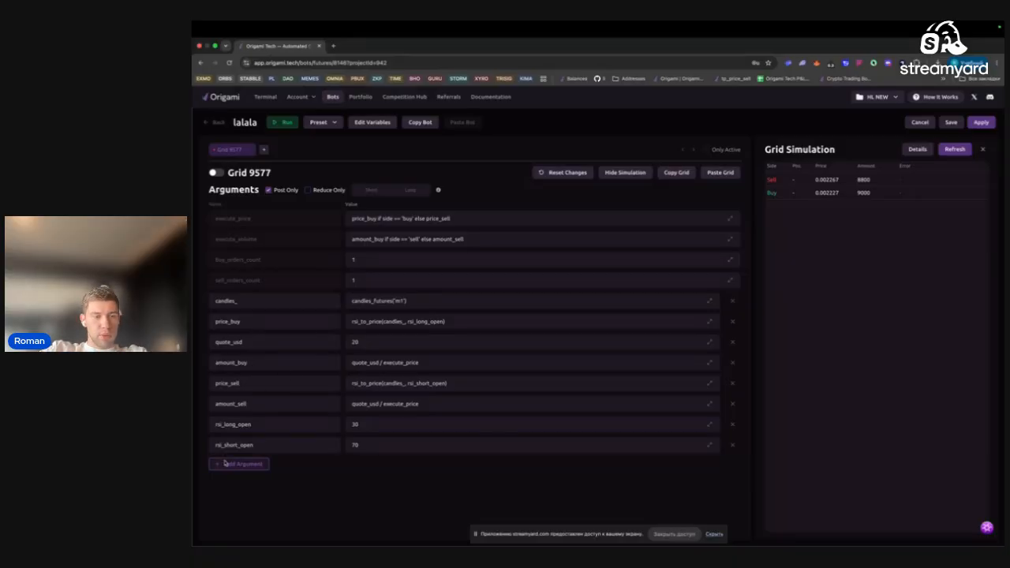
click(257, 465)
text(pos)
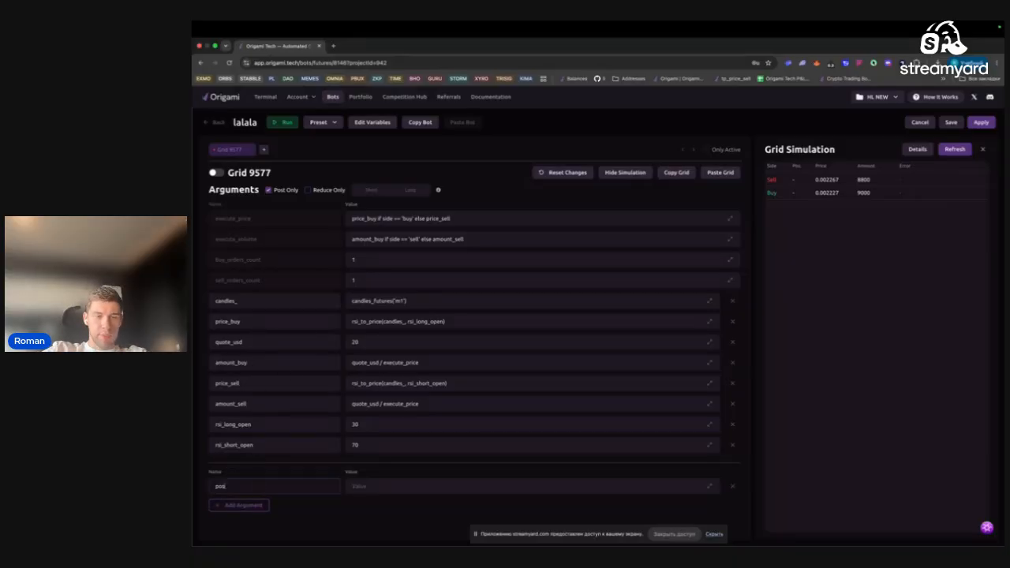
text(ition_)
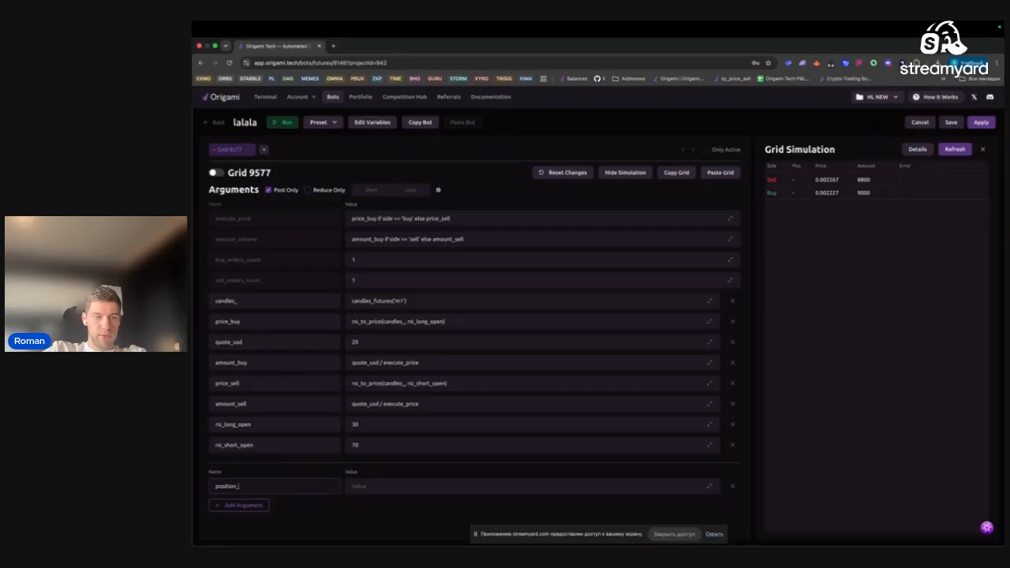
key(Tab)
text(position[])
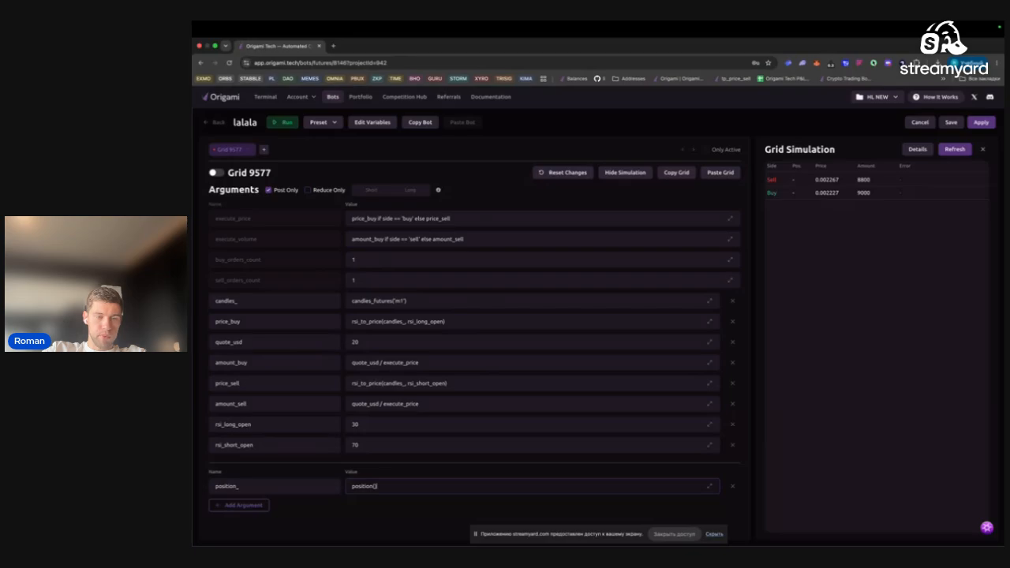
Complete the position_ value as position("one_way", "cross") and hide the screen-sharing notice
key(ctrl+a)
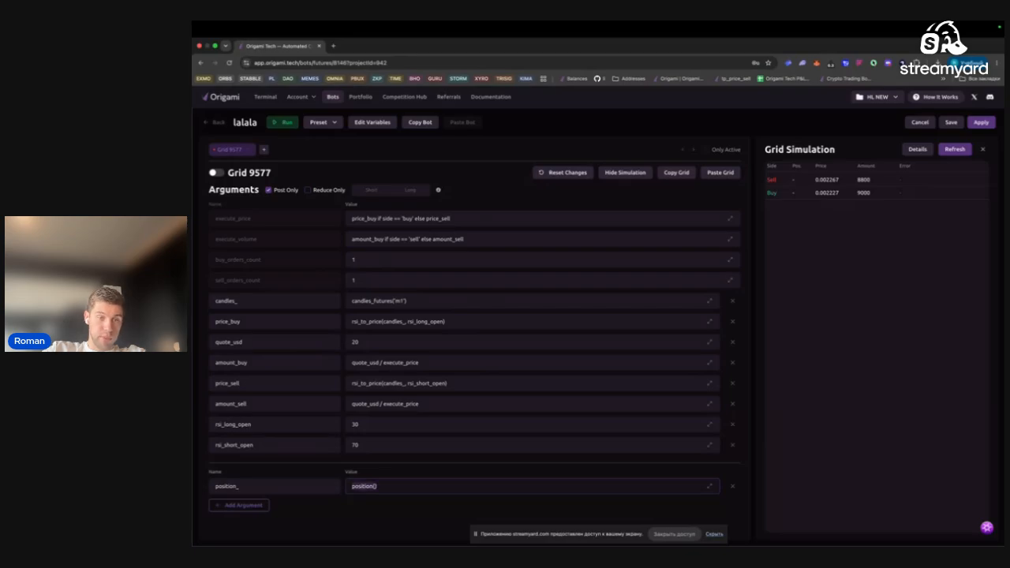
click(377, 486)
text("")
text(one)
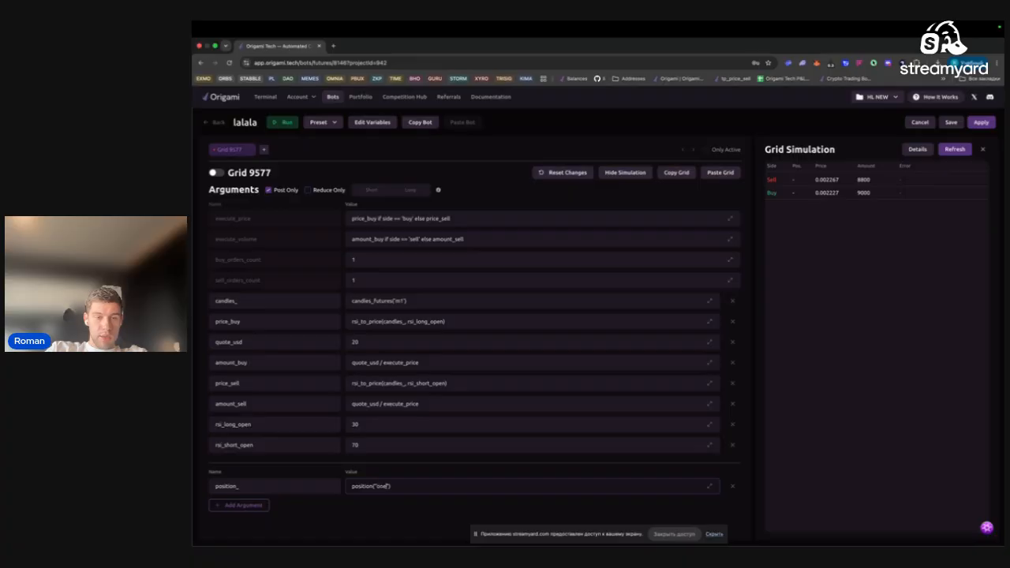
text(_way)
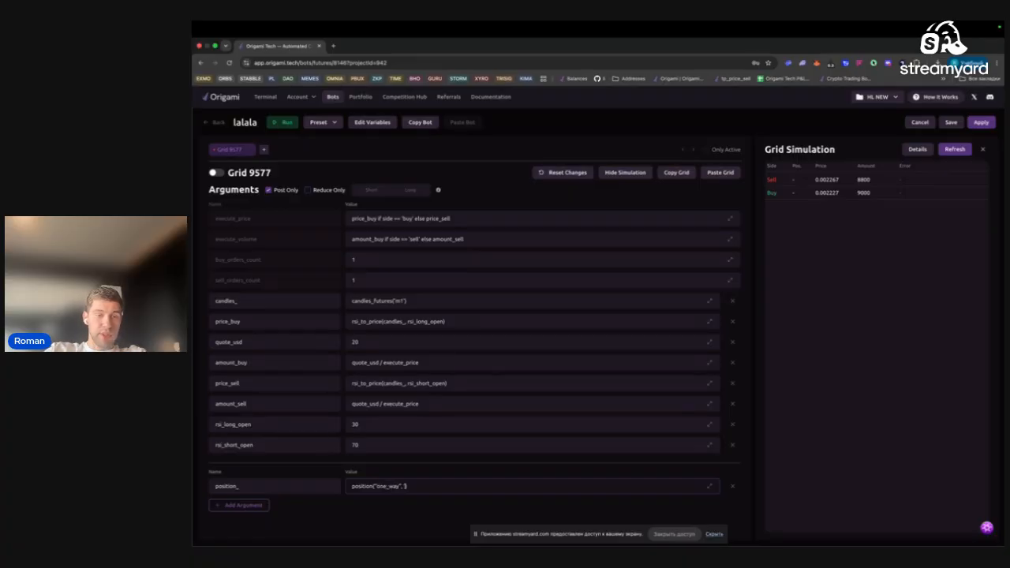
text("")
key(Left)
text(cross)
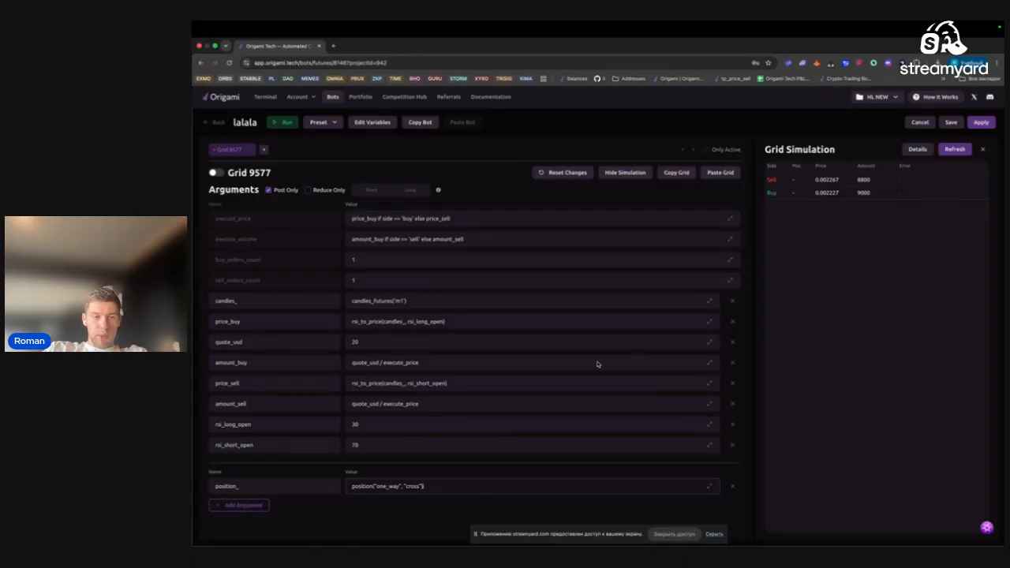
click(722, 536)
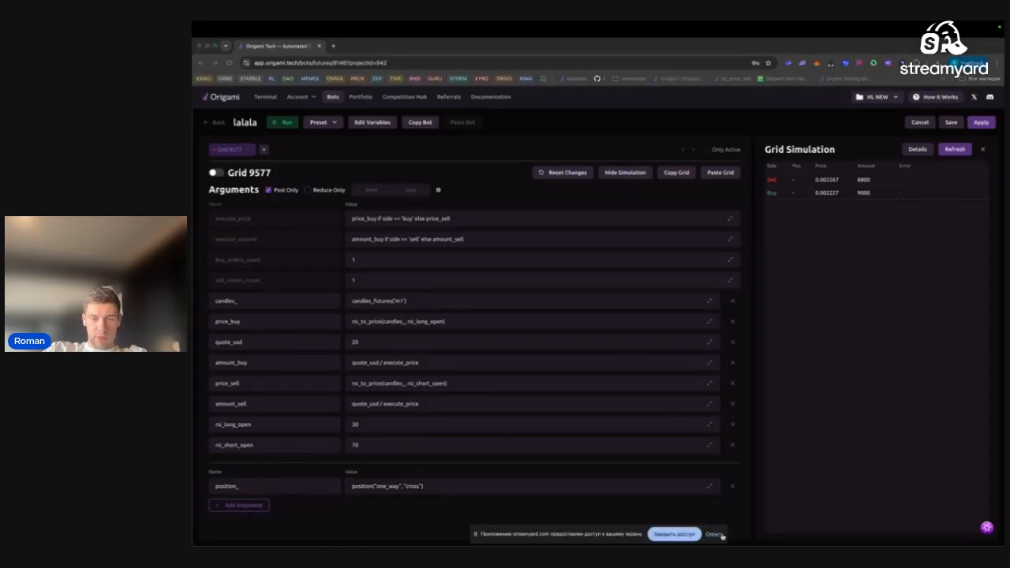
click(721, 536)
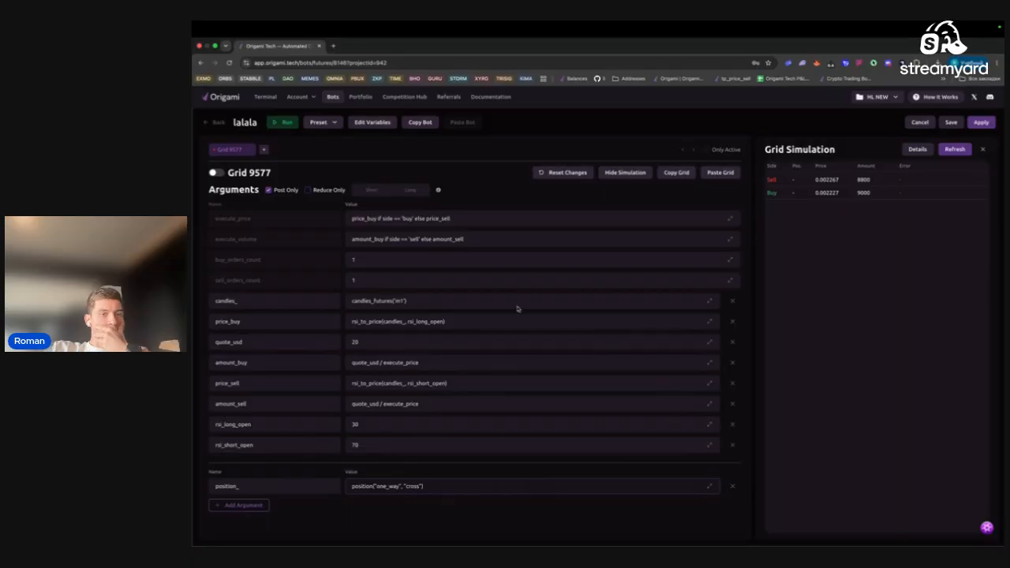
Review the position_ argument name and the price_buy and price_sell expressions
double_click(227, 486)
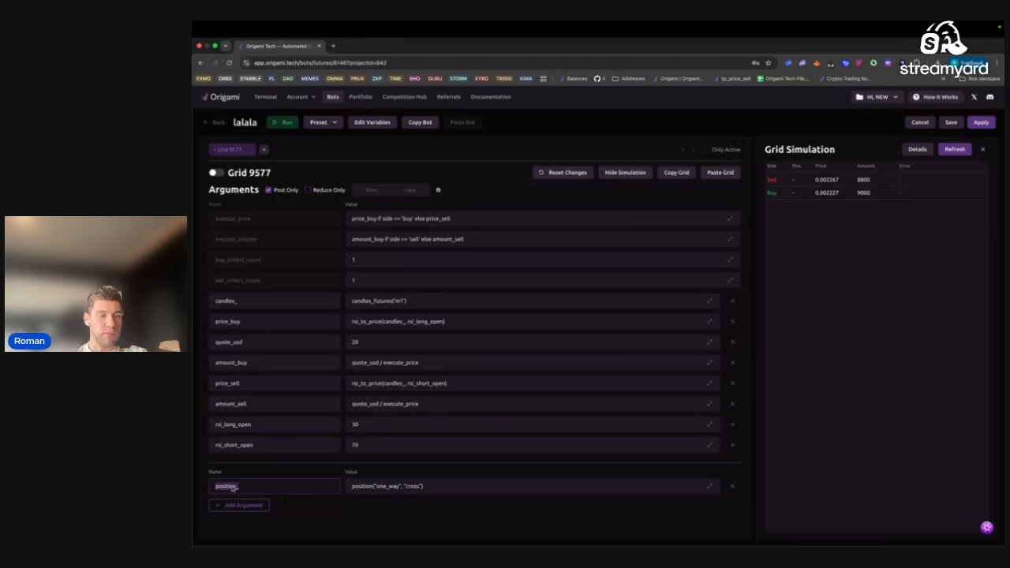
click(245, 489)
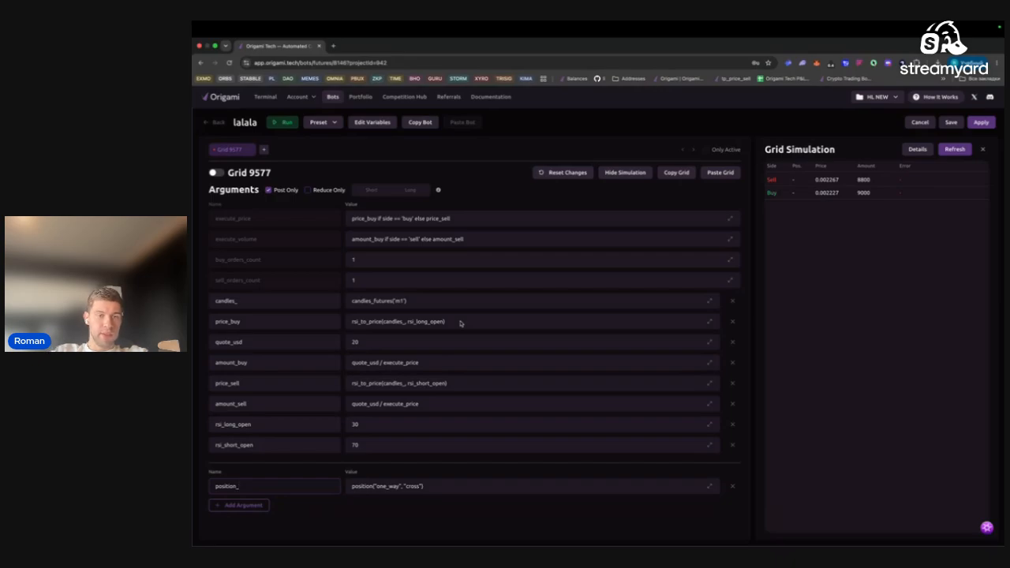
click(462, 322)
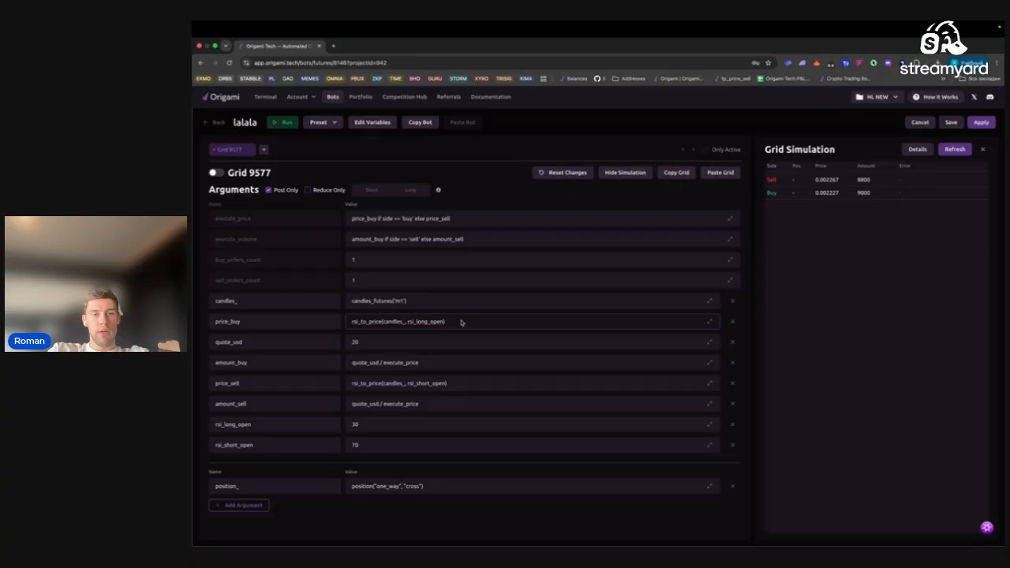
key(ctrl+a)
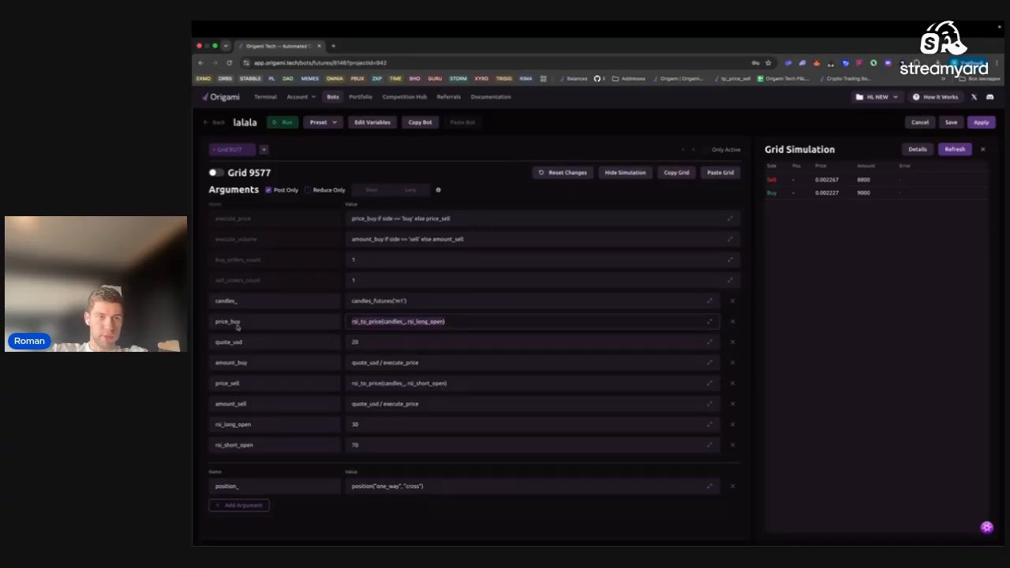
click(382, 384)
key(ctrl+a)
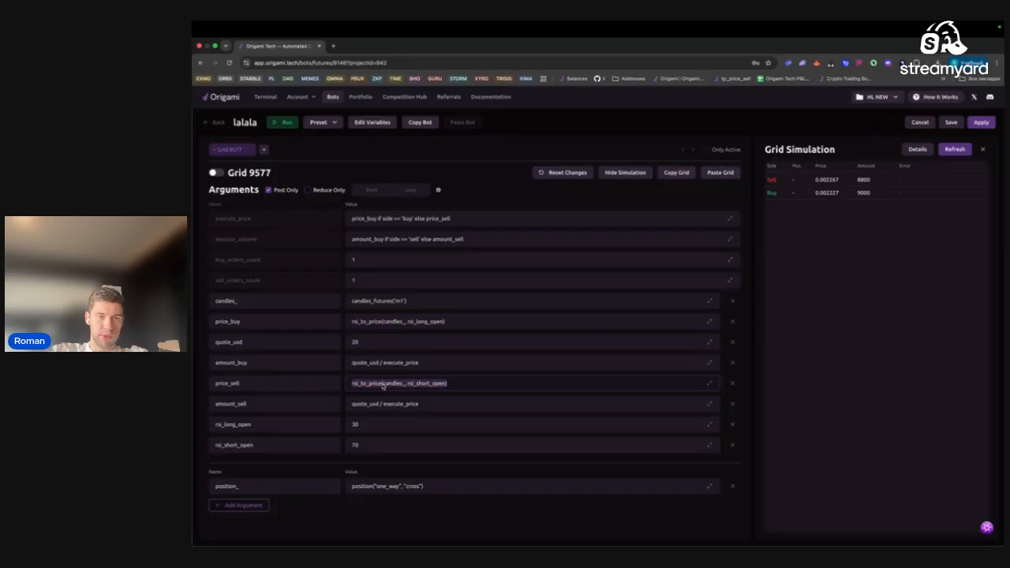
Append the condition "if position_.available_quantity == 0 else" to the price_buy expression
click(496, 320)
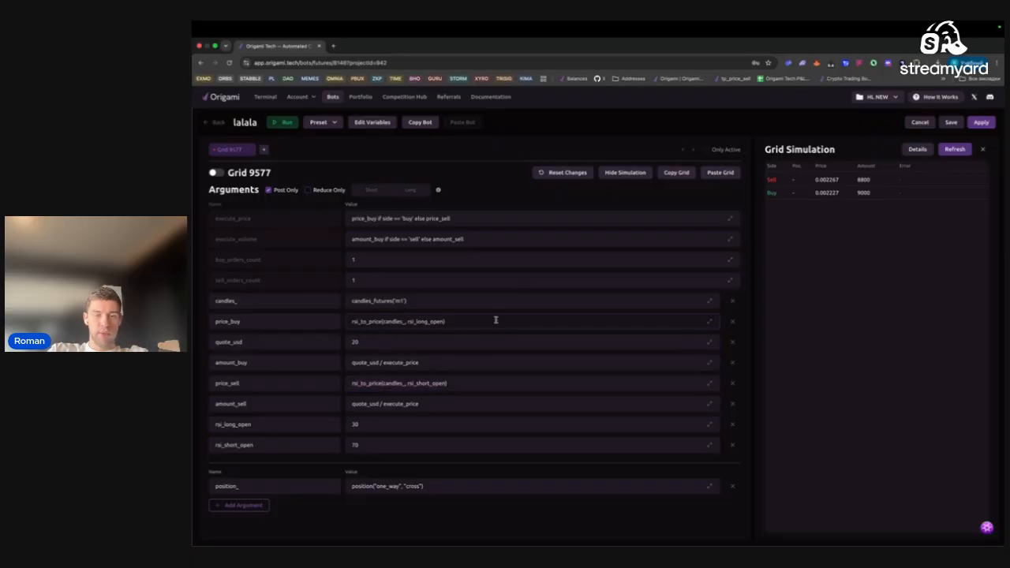
text(if positio)
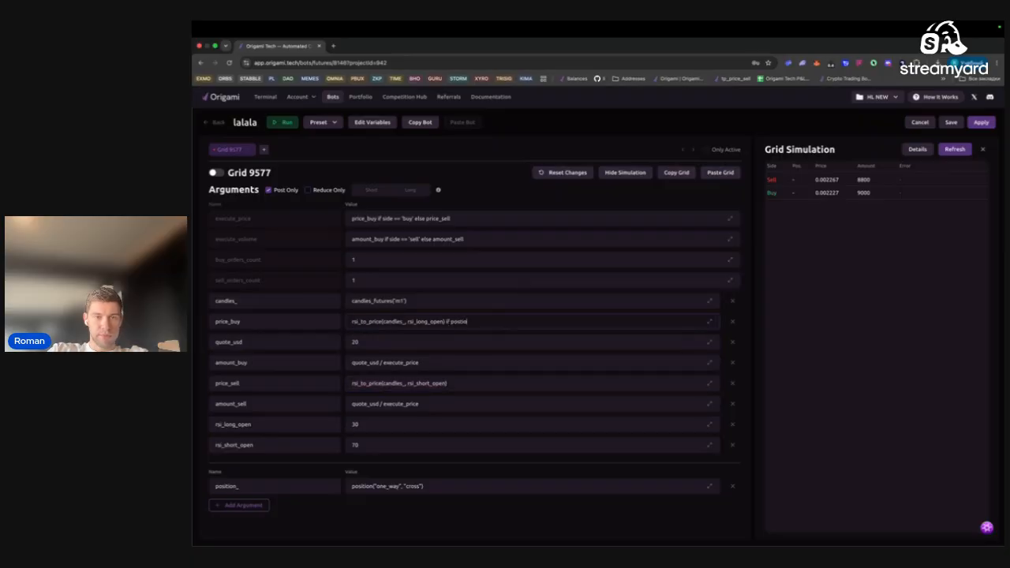
text(n)
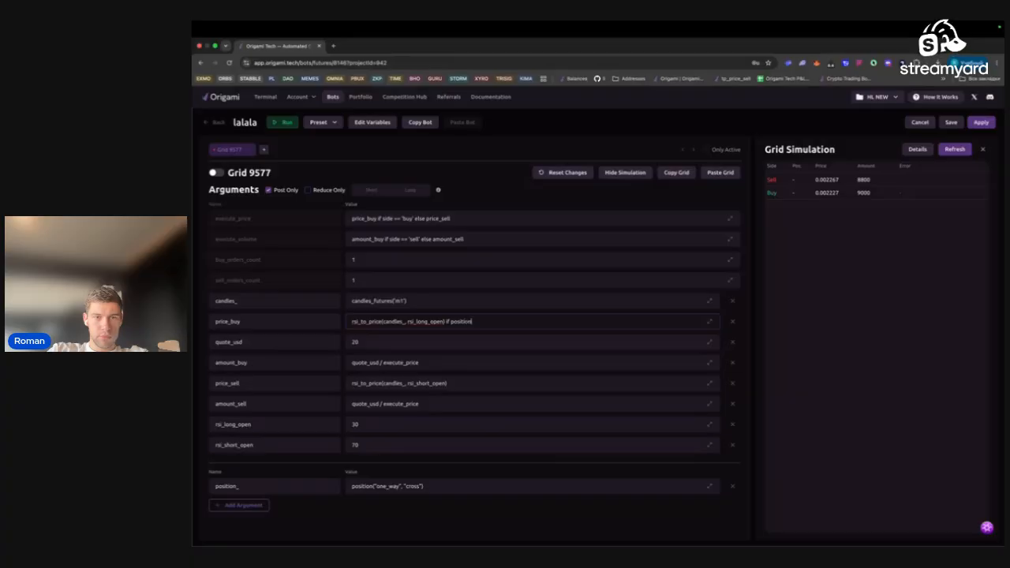
text(_.available)
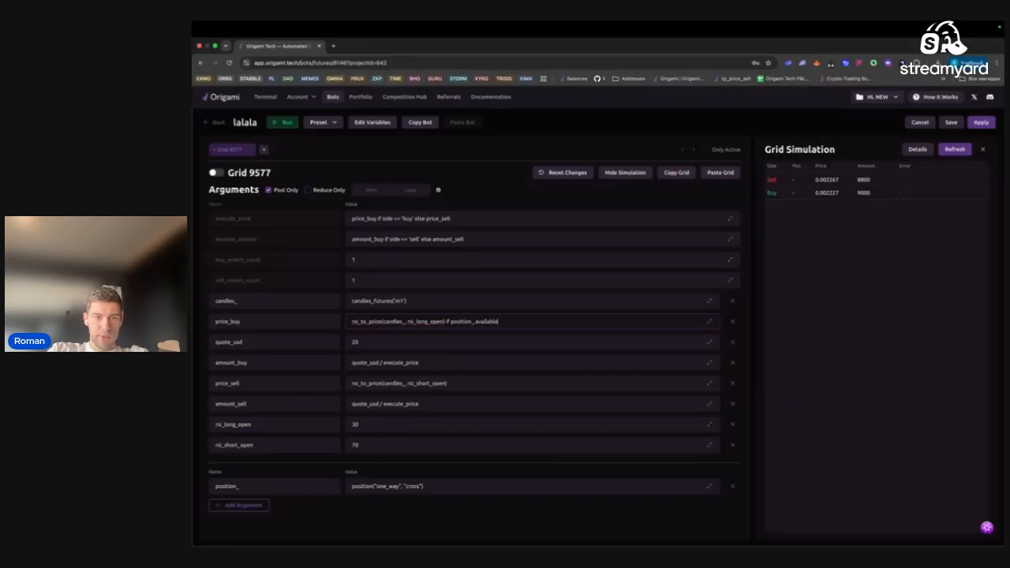
text(_qua)
text(lity)
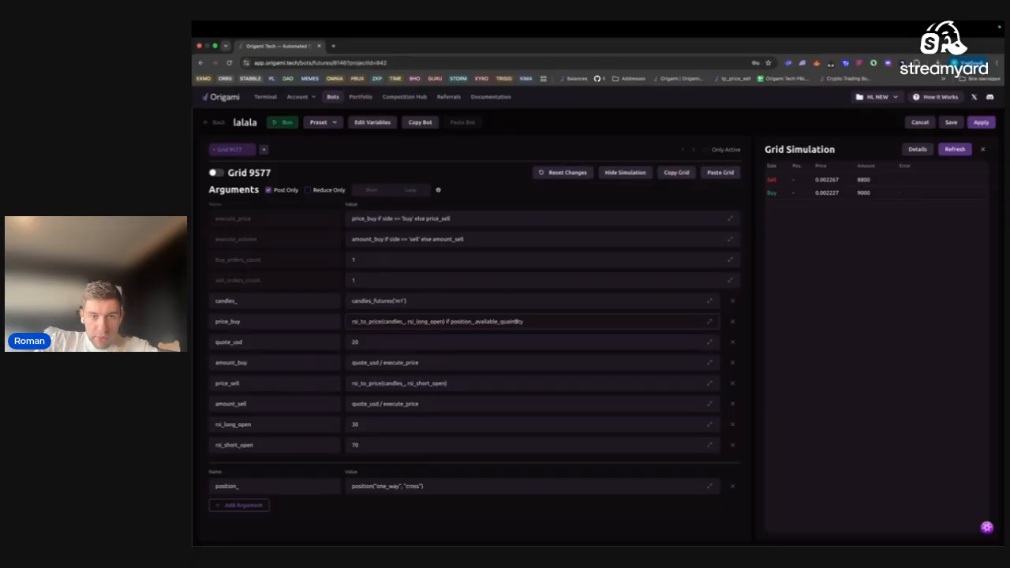
key(BackSpace)
key(BackSpace)
key(BackSpace)
key(BackSpace)
key(BackSpace)
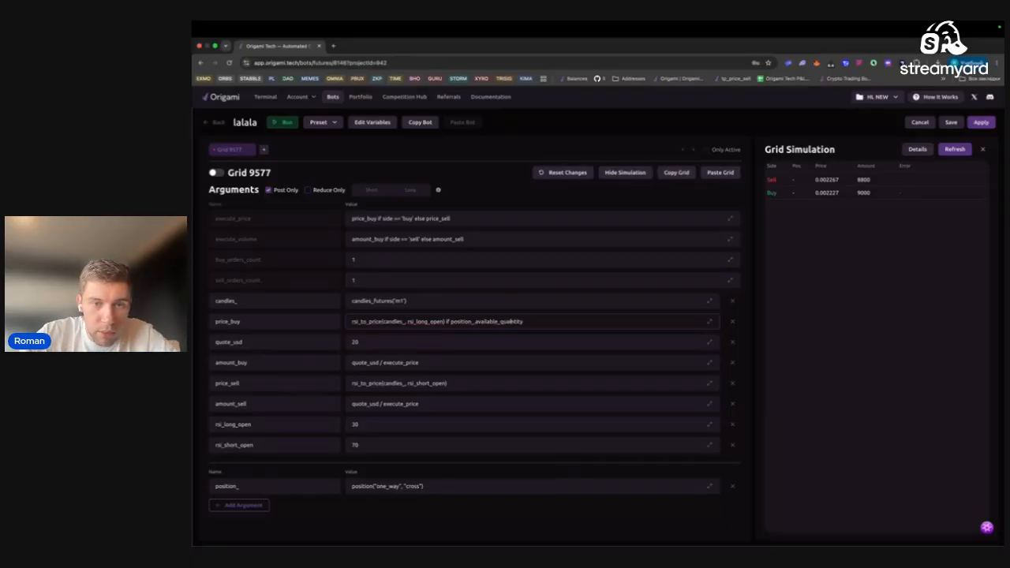
text(antity)
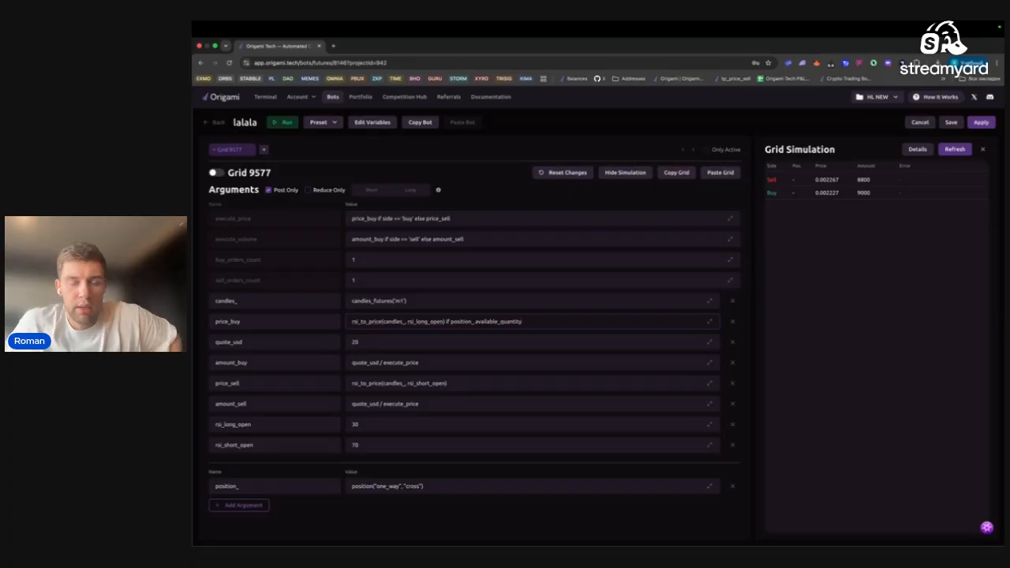
text( == 0)
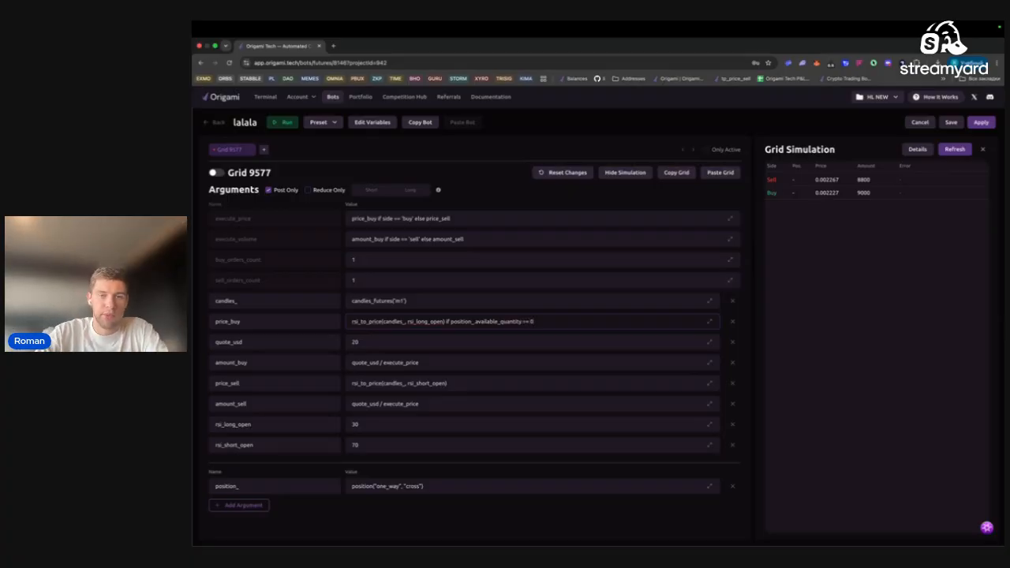
text( else)
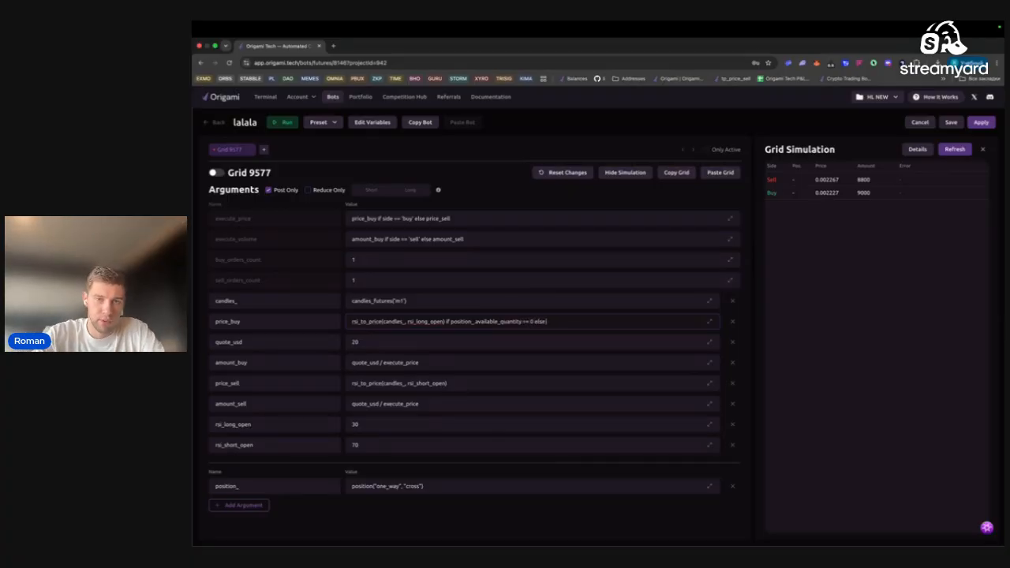
Examine the position_.available_quantity == 0 condition and the rsi_to_price(candles_, rsi_long_open) part of the price_buy expression
key(Left)
key(Left)
key(Left)
key(Left)
key(Left)
key(shift+Left)
key(shift+Left)
key(shift+Left)
key(shift+Left)
key(shift+Left)
key(shift+Left)
key(shift+Left)
key(shift+Left)
key(shift+Left)
key(shift+Left)
key(shift+Left)
key(shift+Left)
key(shift+Left)
key(shift+Left)
key(shift+Left)
key(shift+Left)
key(shift+Left)
key(shift+Left)
key(shift+Left)
key(shift+Left)
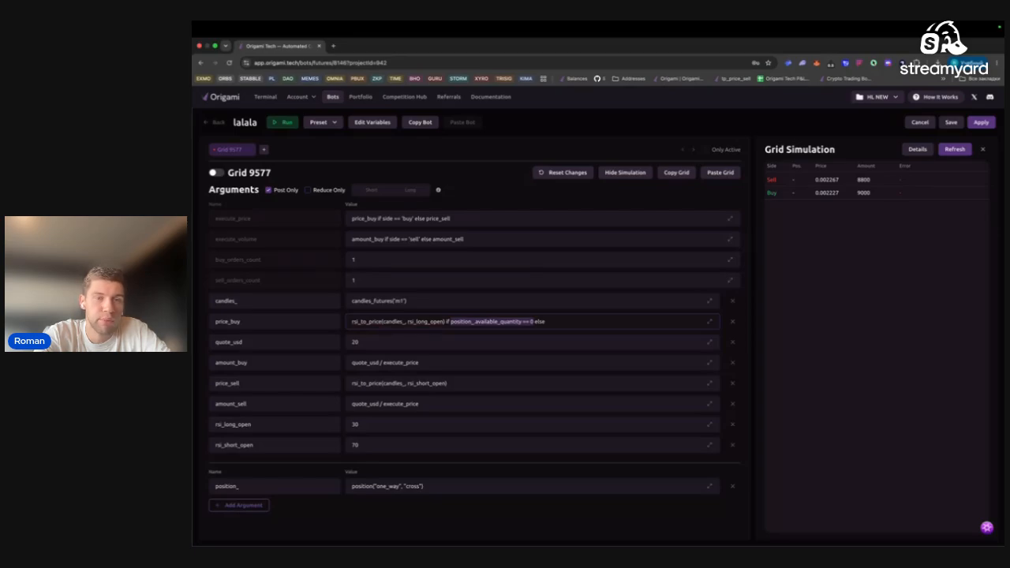
click(446, 322)
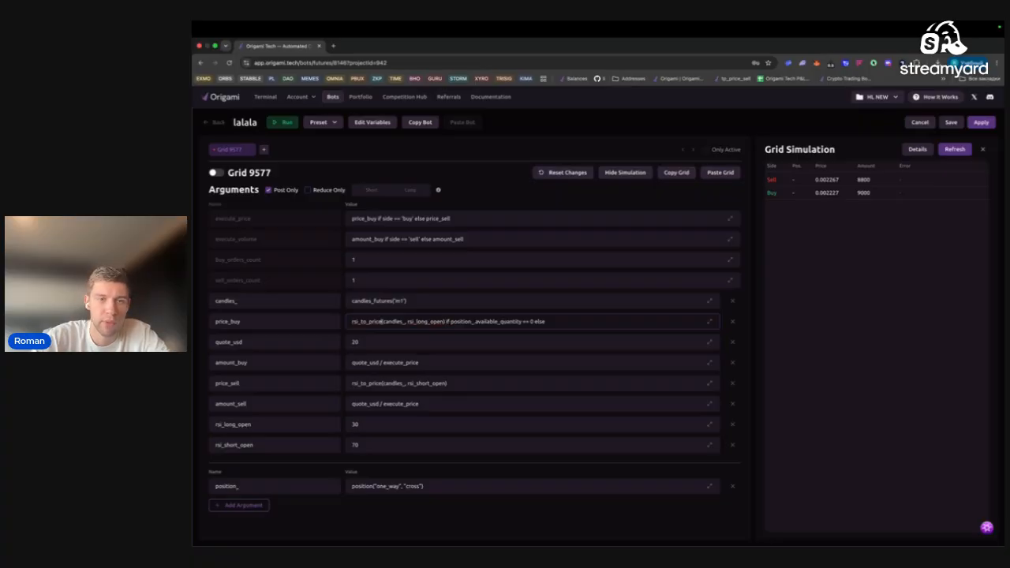
drag(352, 322, 445, 322)
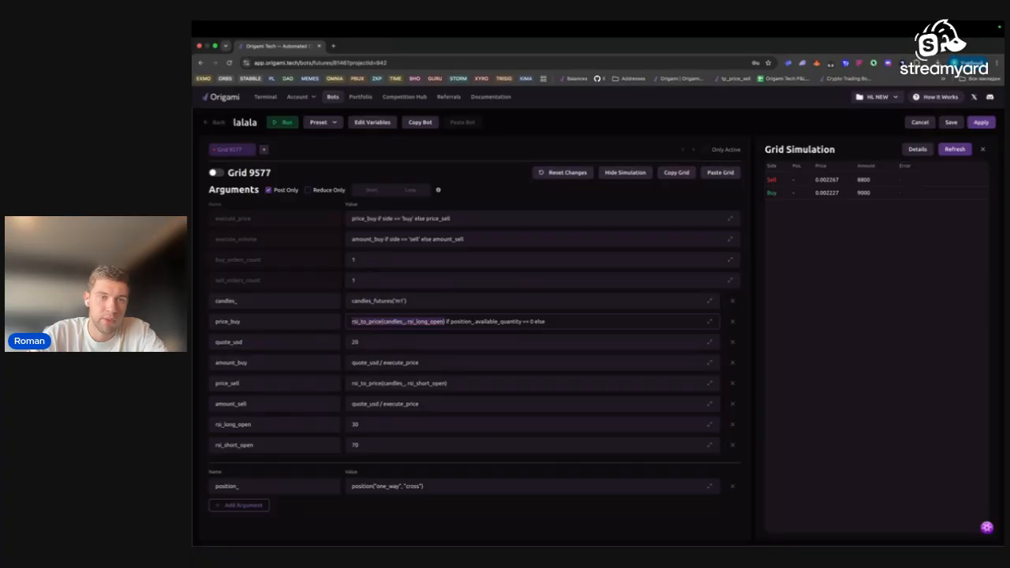
Wrap rsi_to_price(candles_, rsi_long_open) in price_buy with min(), adding orderbook_futures().bid[0].price as the second value
click(352, 322)
text(min()
text(()
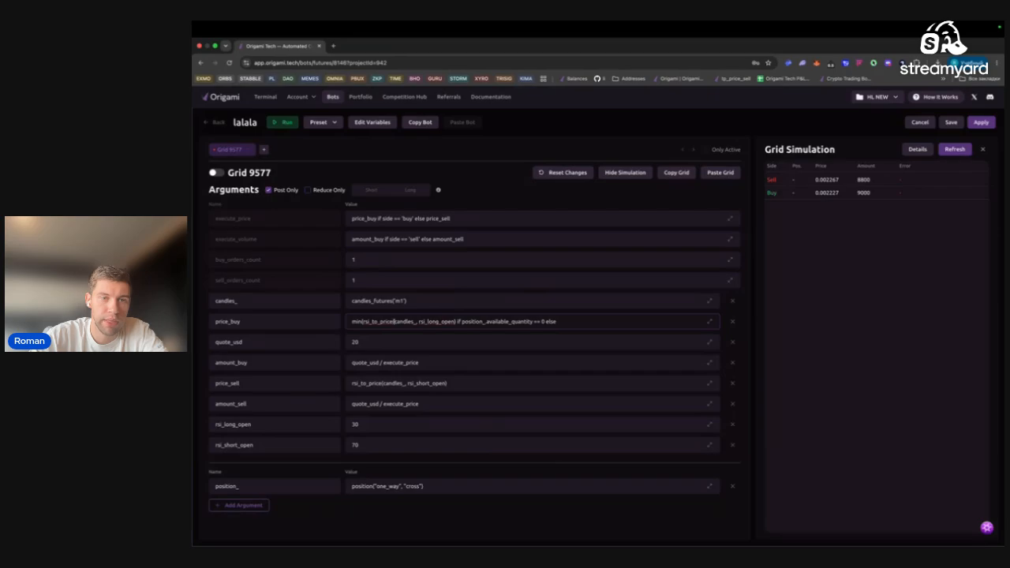
text(, orderbo)
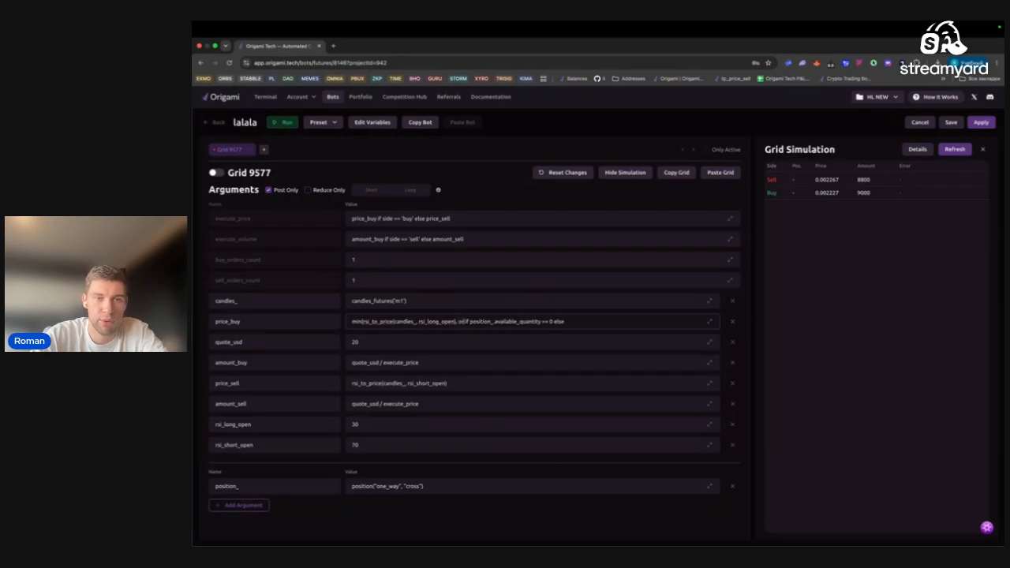
text(ok_future)
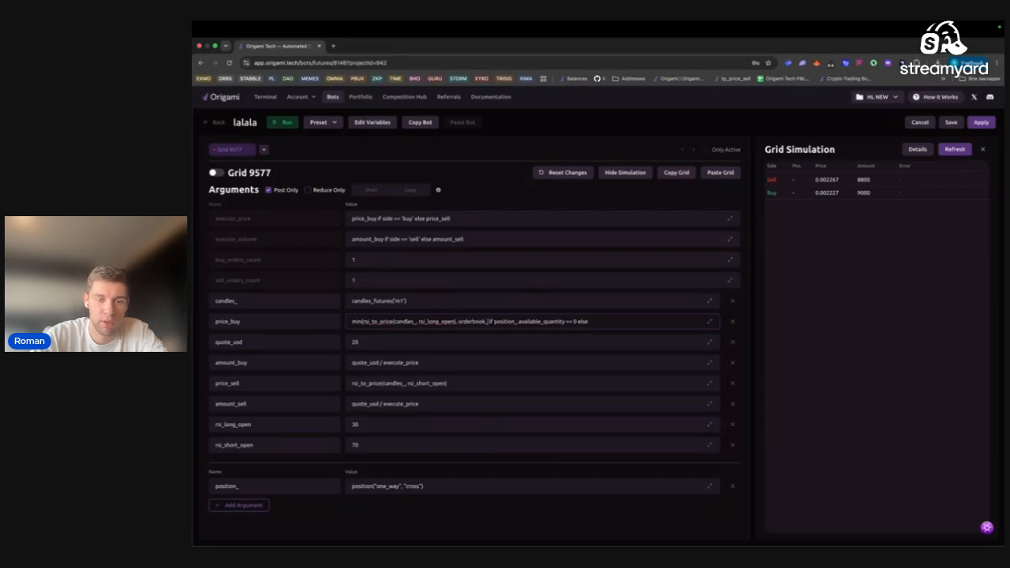
text(()))
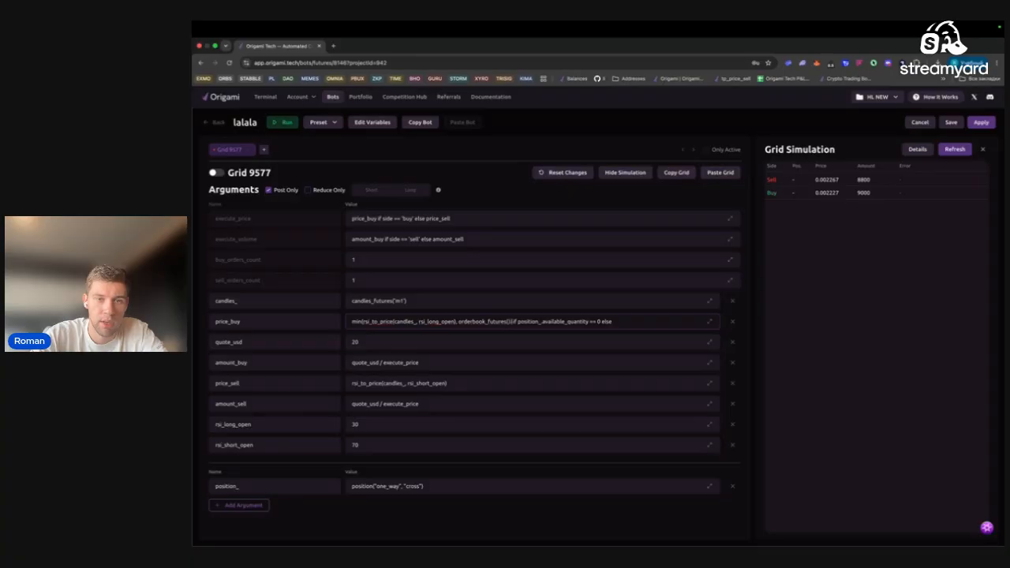
text(.bid[])
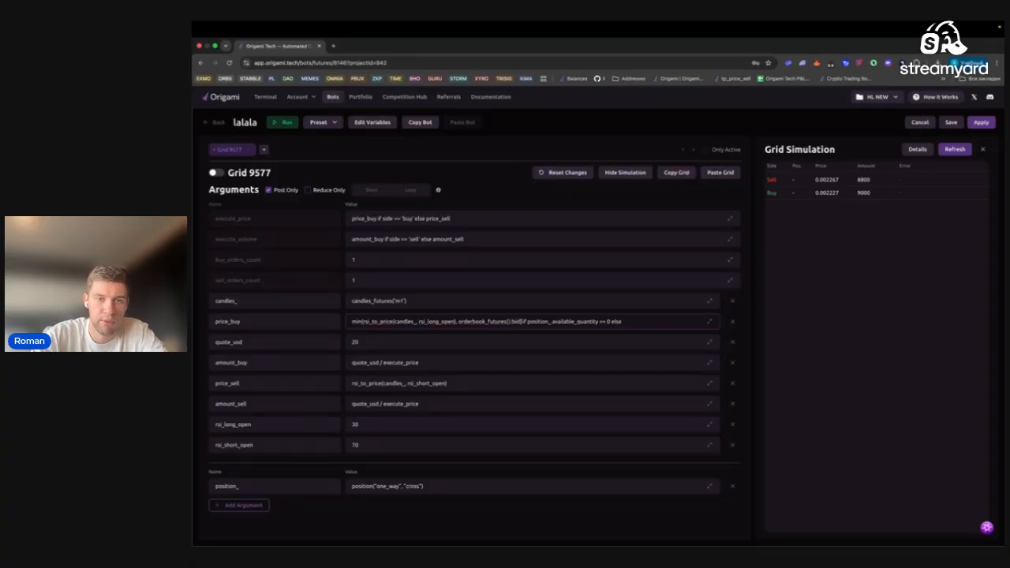
text(0)
text([] )
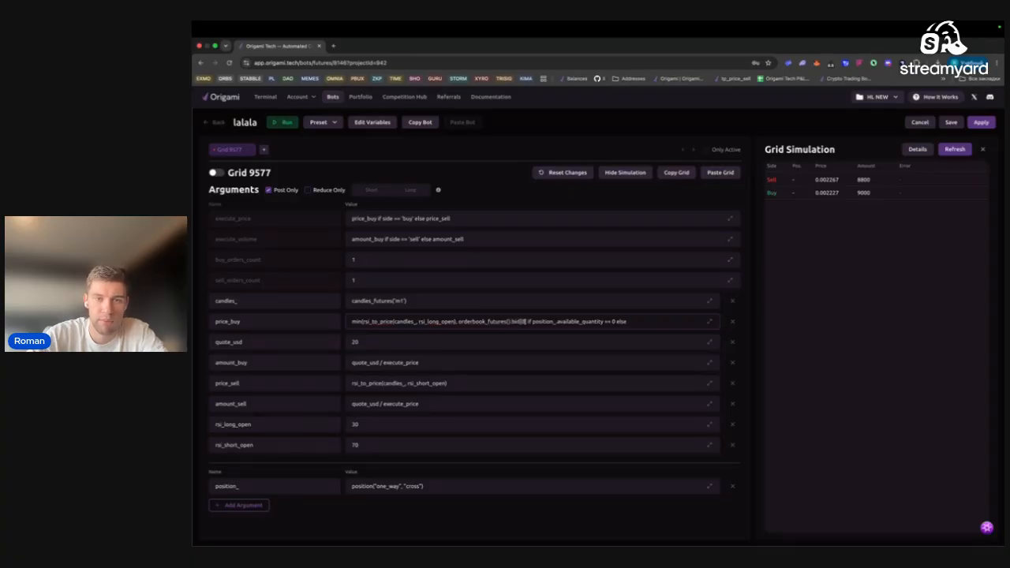
text('price')
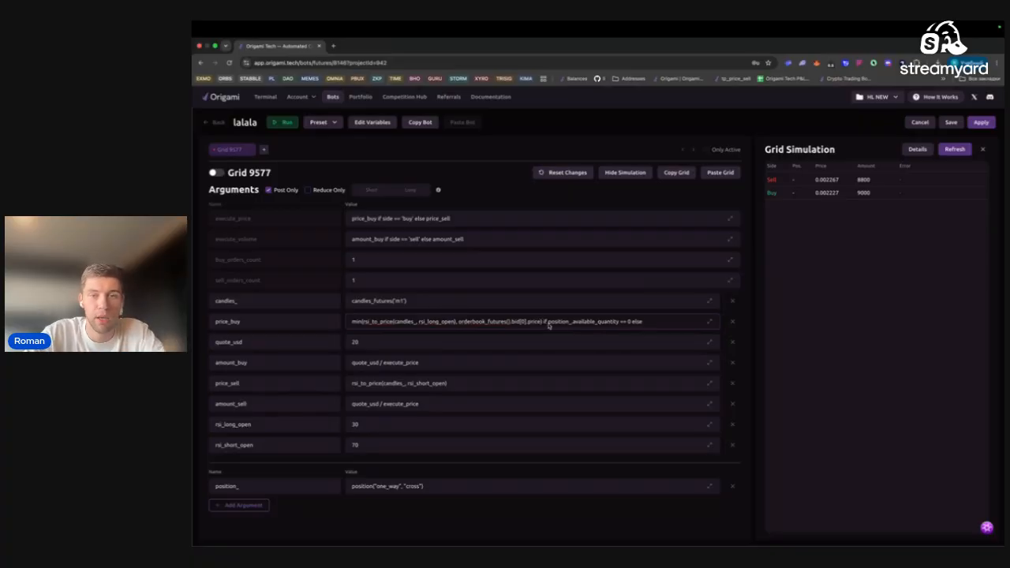
key(shift+super+Left)
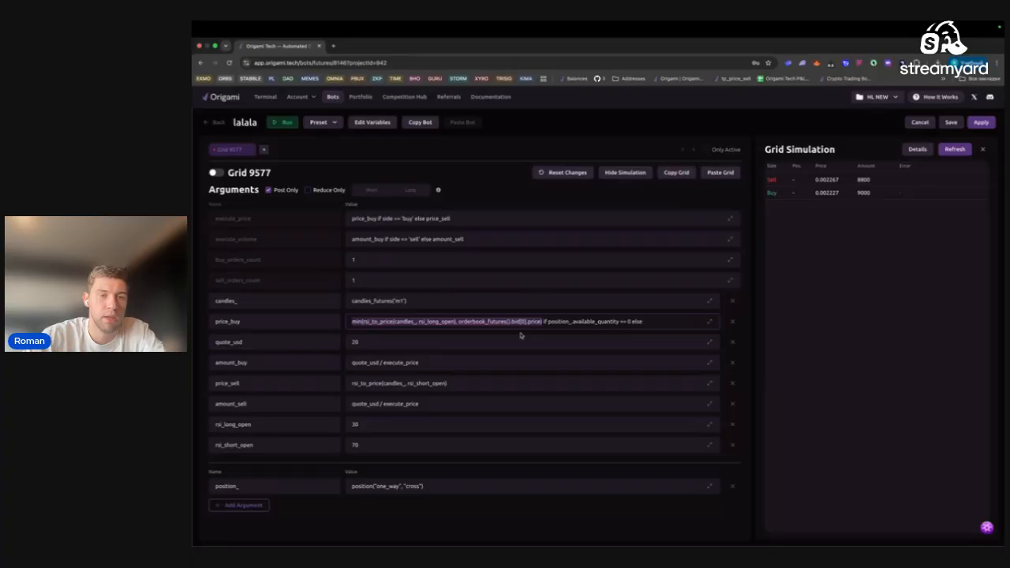
click(552, 324)
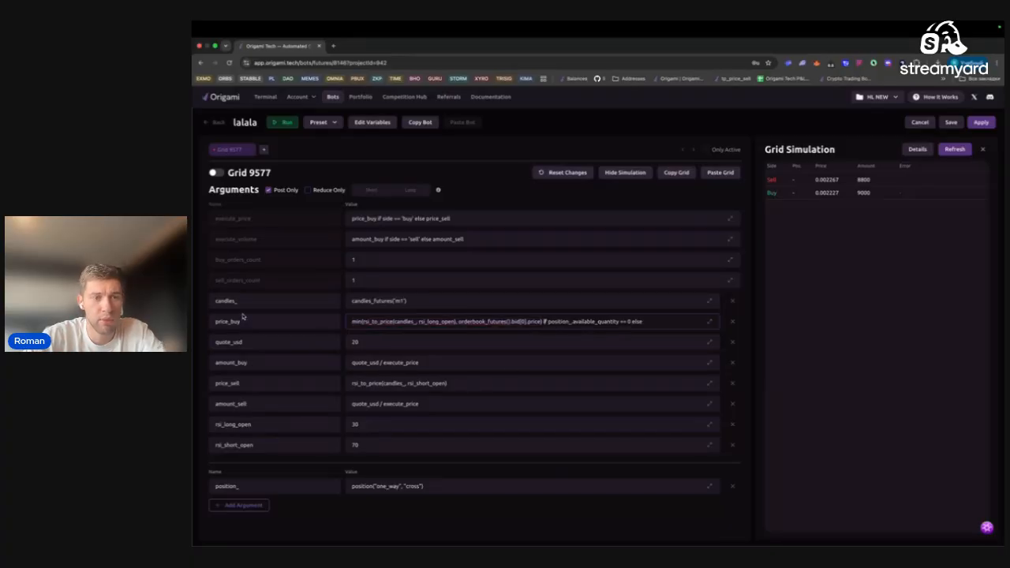
Complete the else branch of price_buy with position_.breakeven_price * (1 - gap)
click(652, 327)
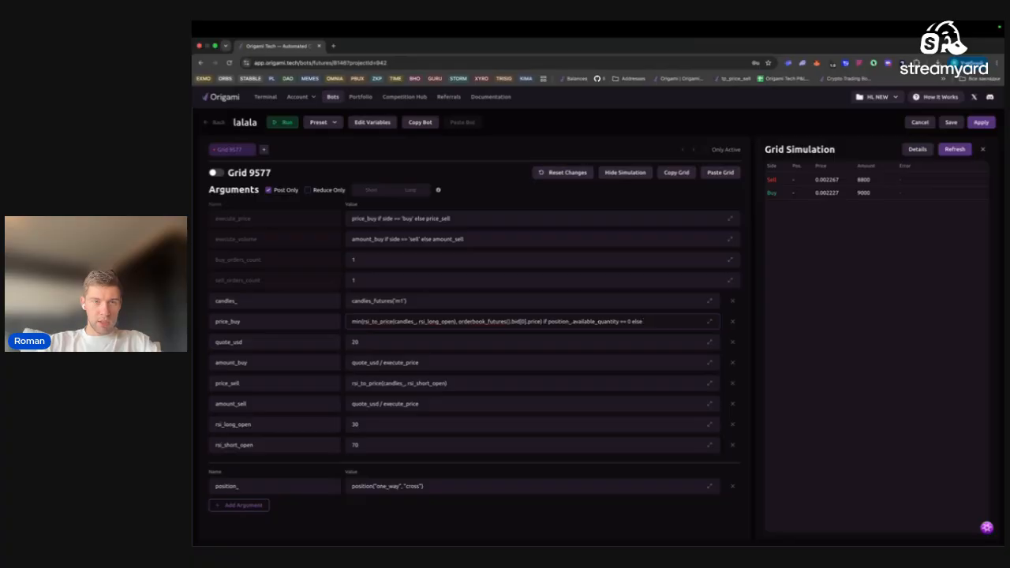
text(positi)
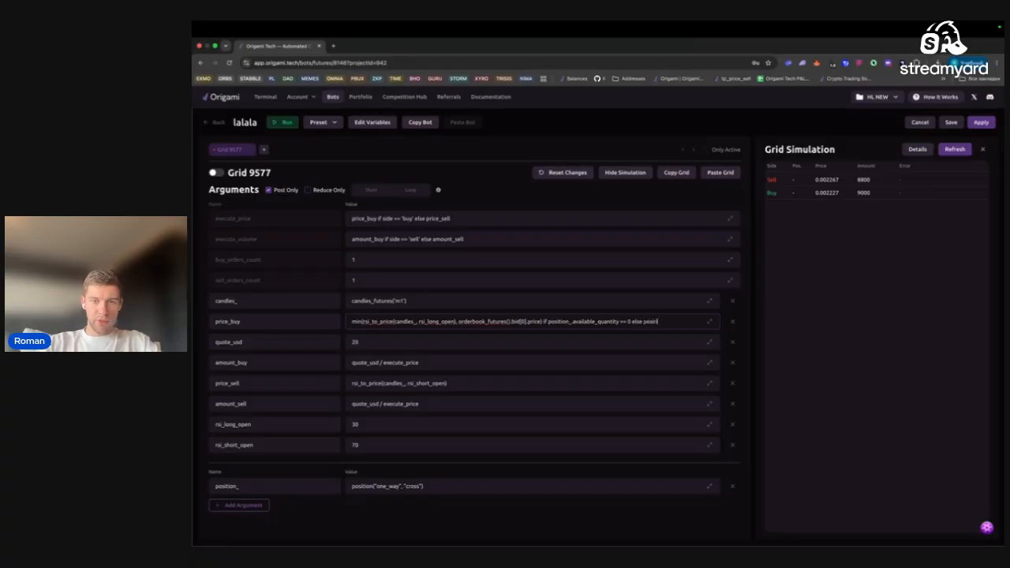
text(on_.breakeven)
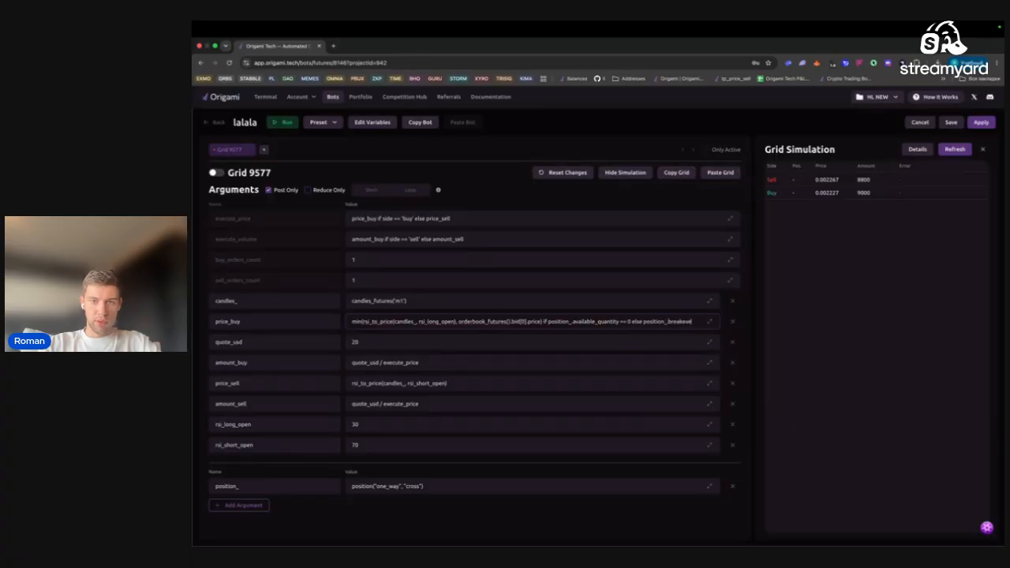
text(_price)
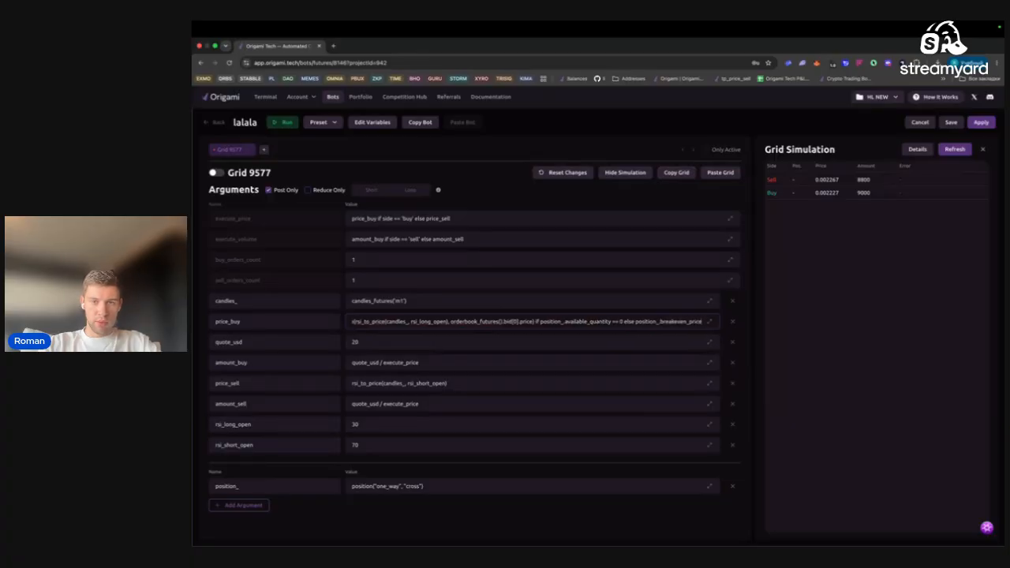
text( * ()
text(1 -)
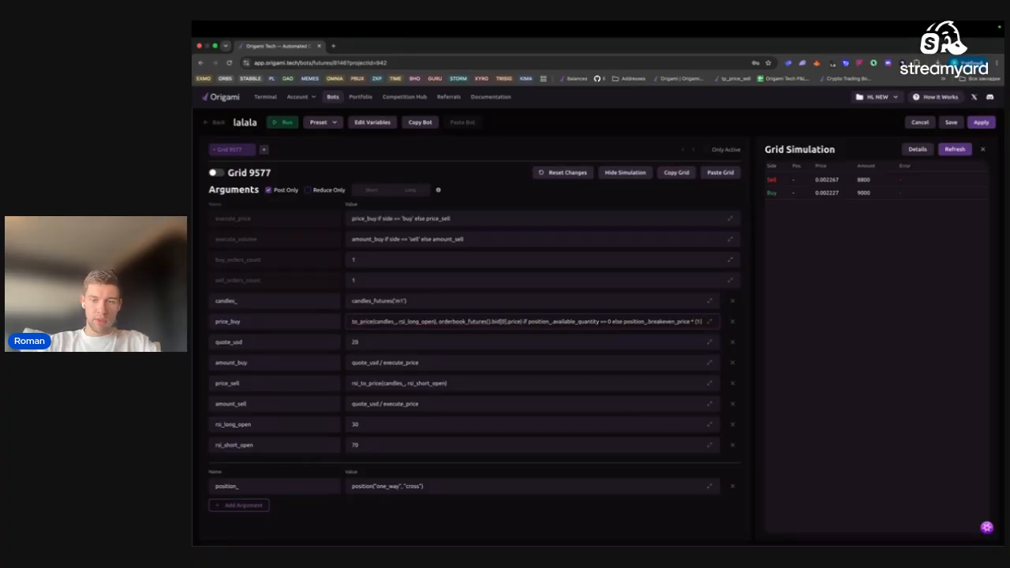
text( ga)
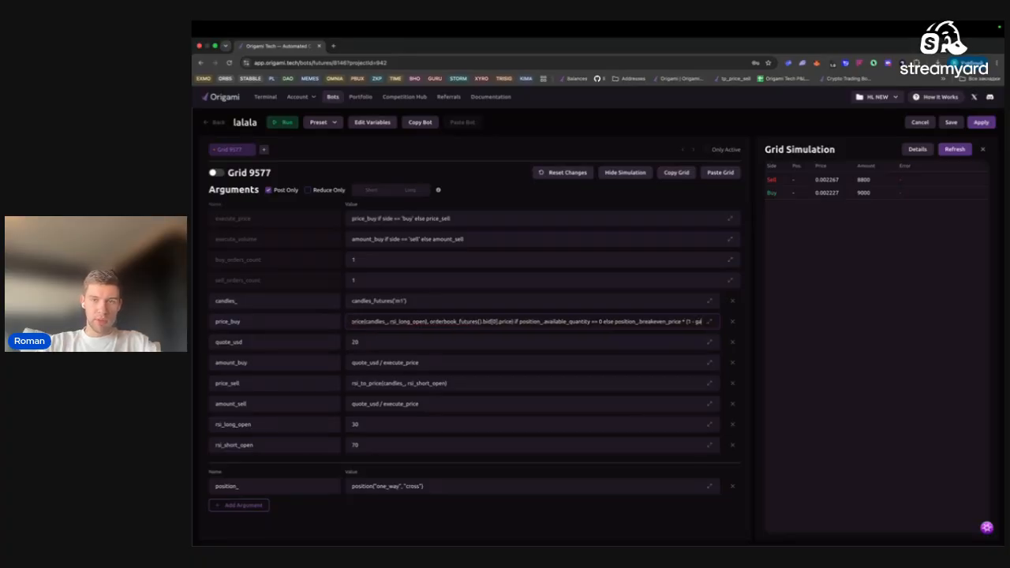
text(p)
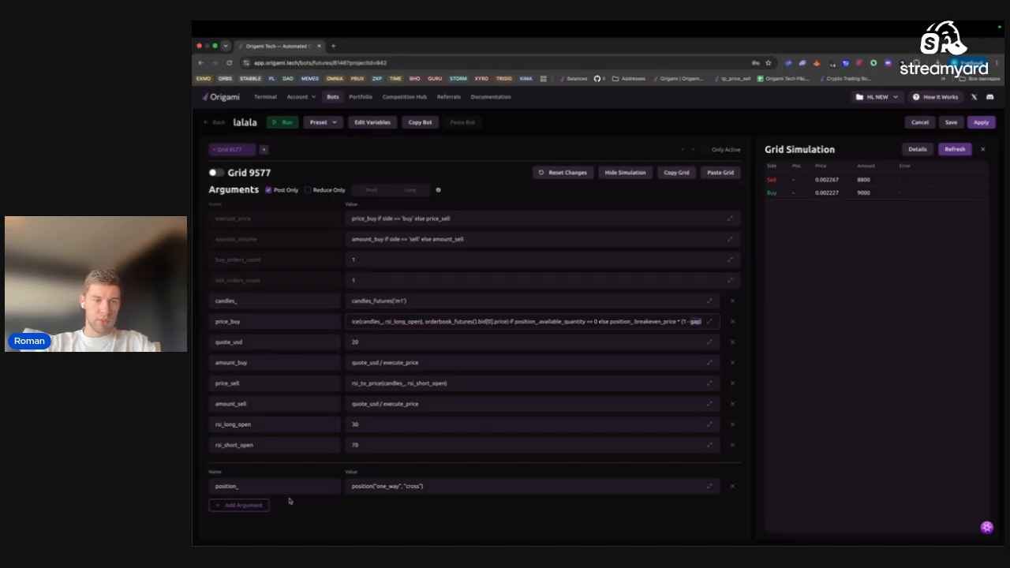
Add a new argument named gap with the value 0.01
click(258, 502)
click(251, 510)
text(gap)
click(393, 509)
text(0.001)
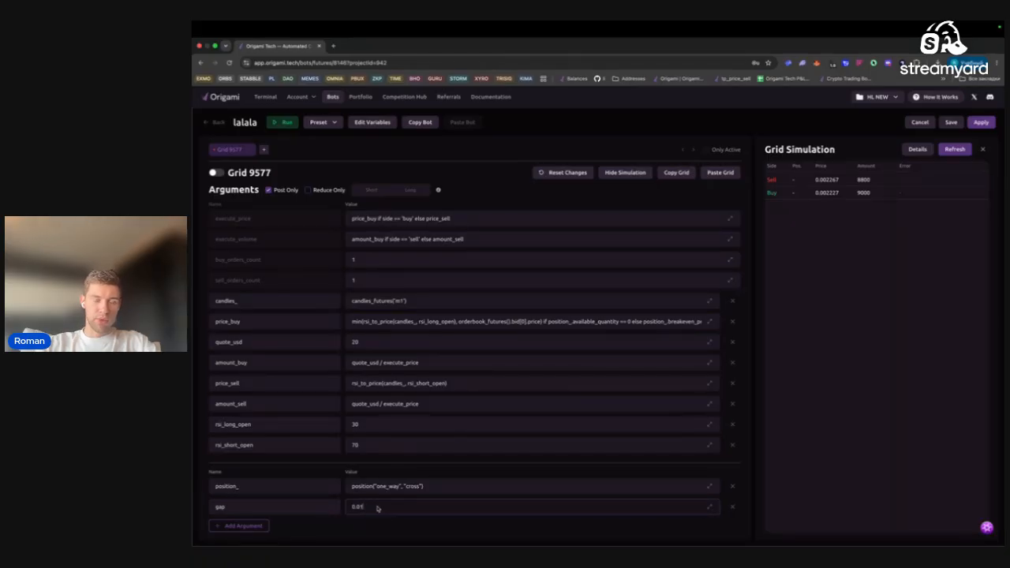
Wrap position_.breakeven_price * (1 - gap) in price_buy's else branch with min(), adding rsi_to_price(candles_, rsi_long_open) as the second value
click(661, 322)
scroll(670, 323, right, 1)
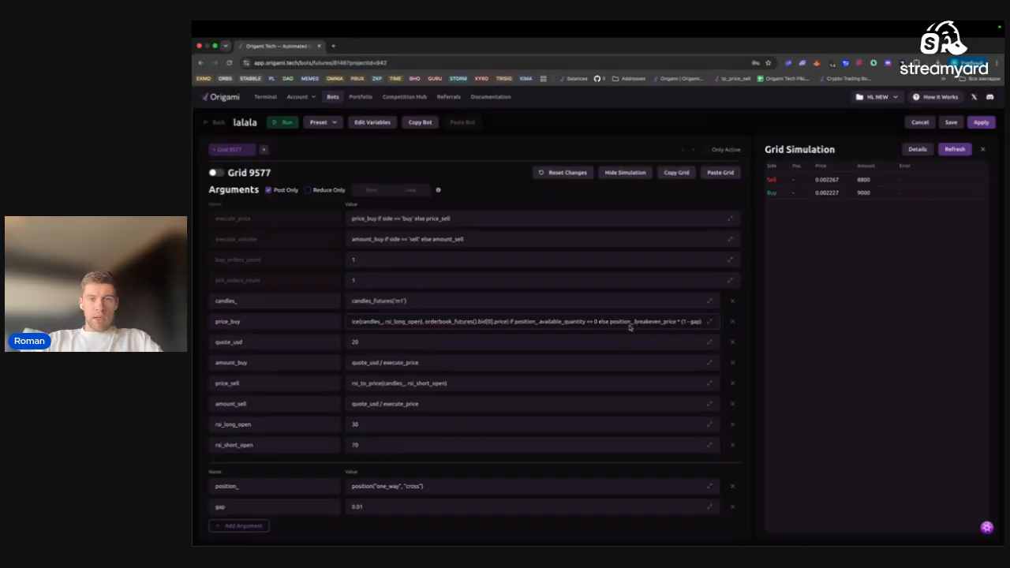
text(min()
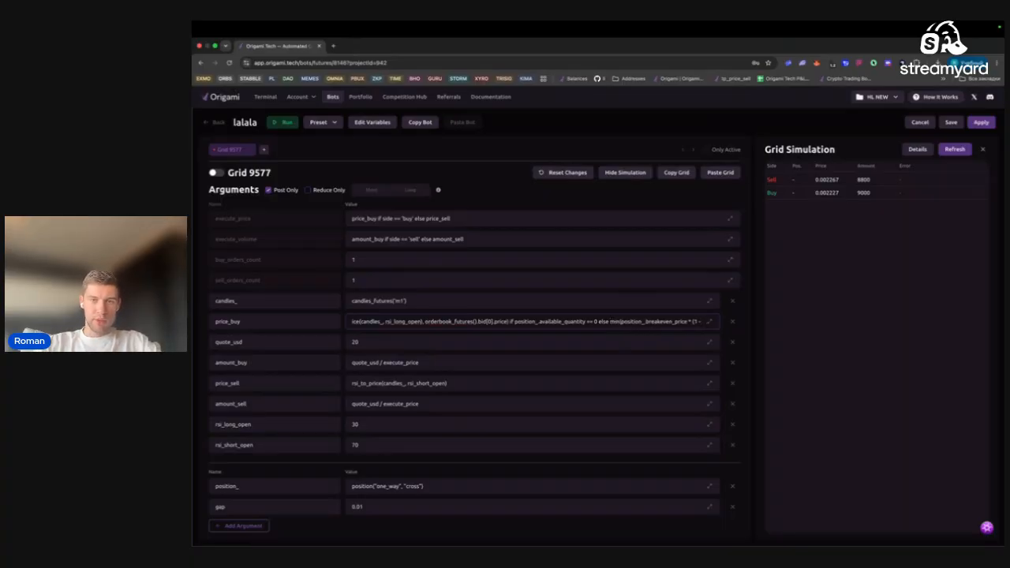
key(super+Right)
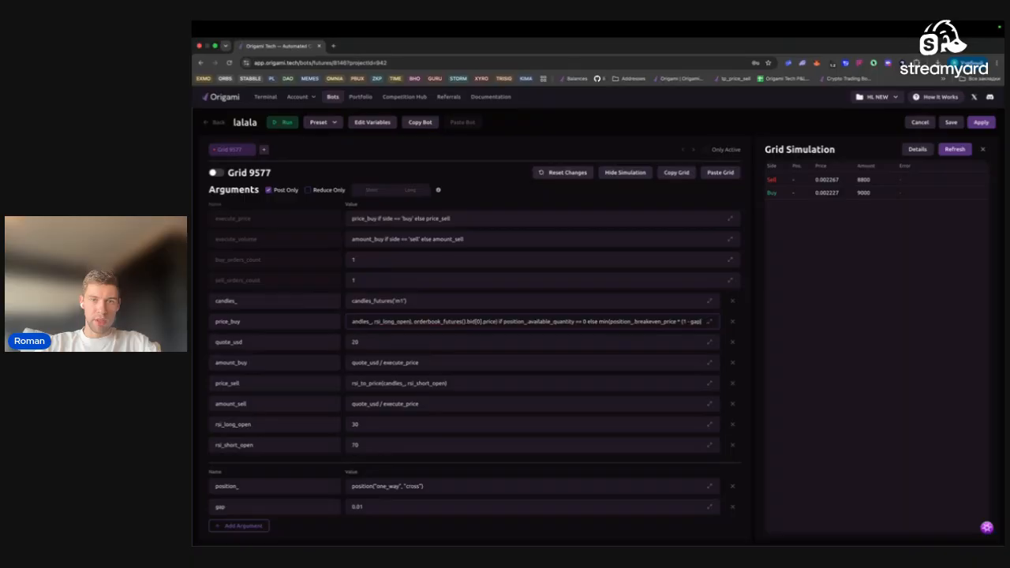
text(, rsi_)
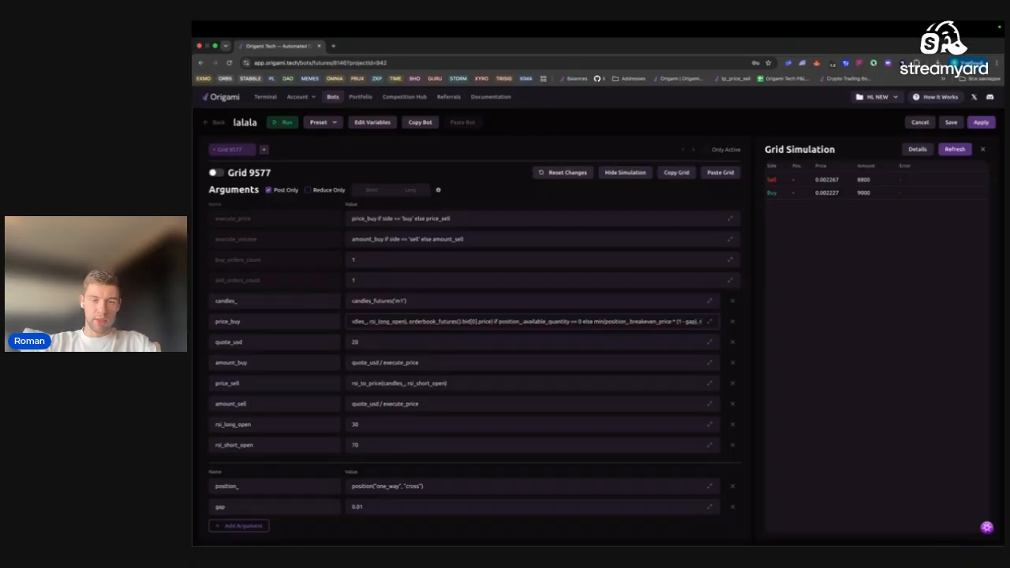
text(to_price(can)
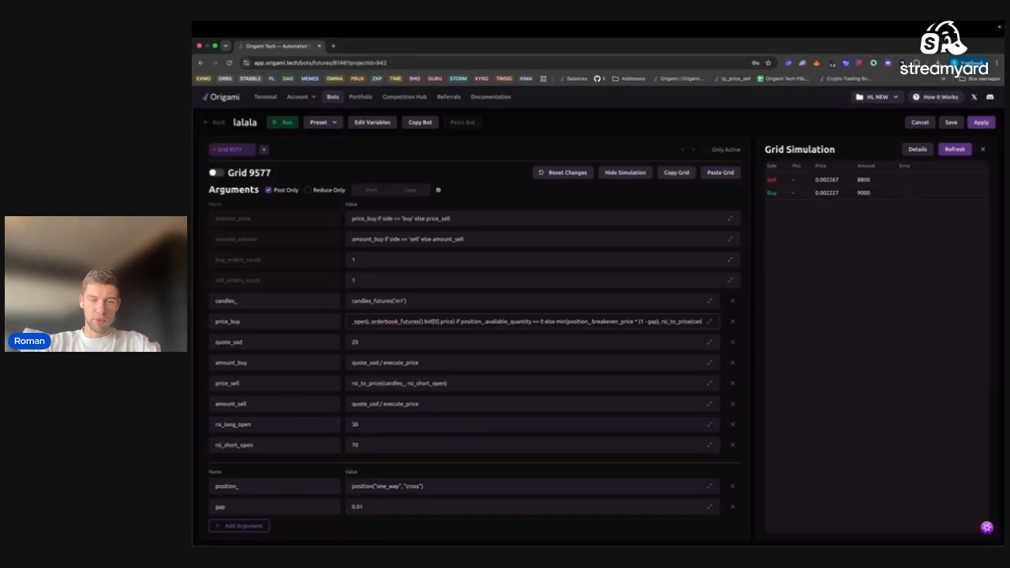
text(dles_, rsi_l)
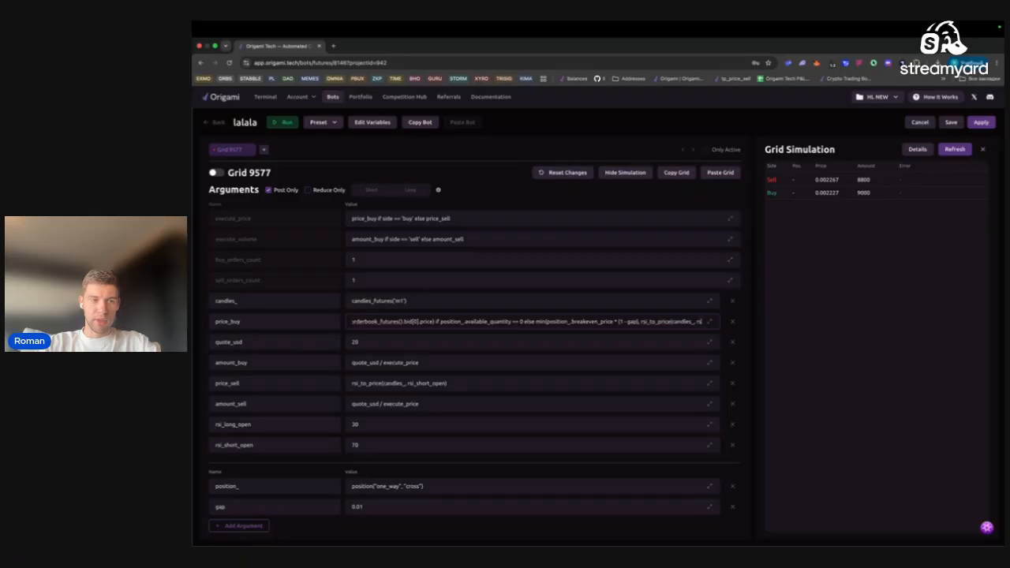
text(ong)
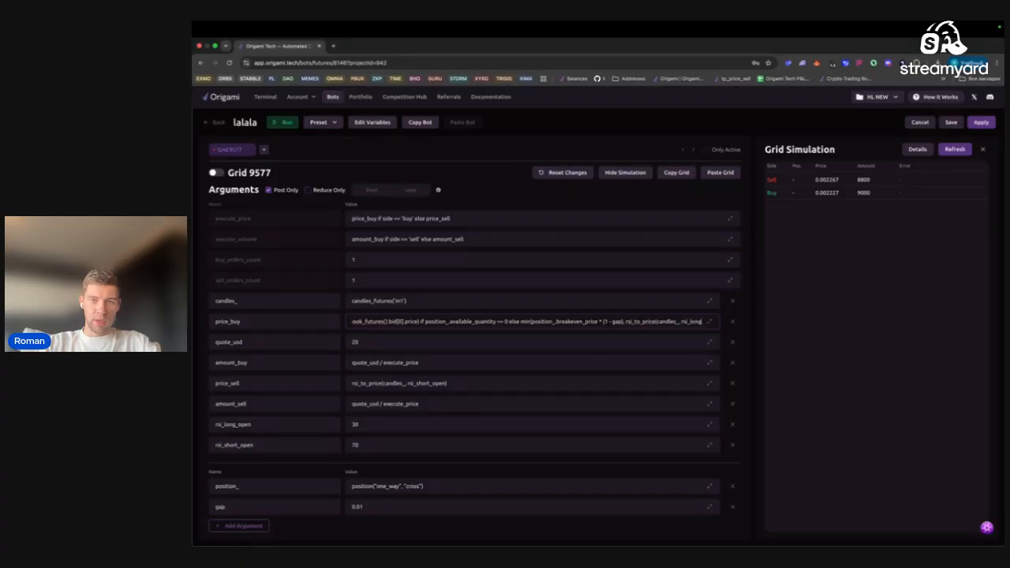
text(_)
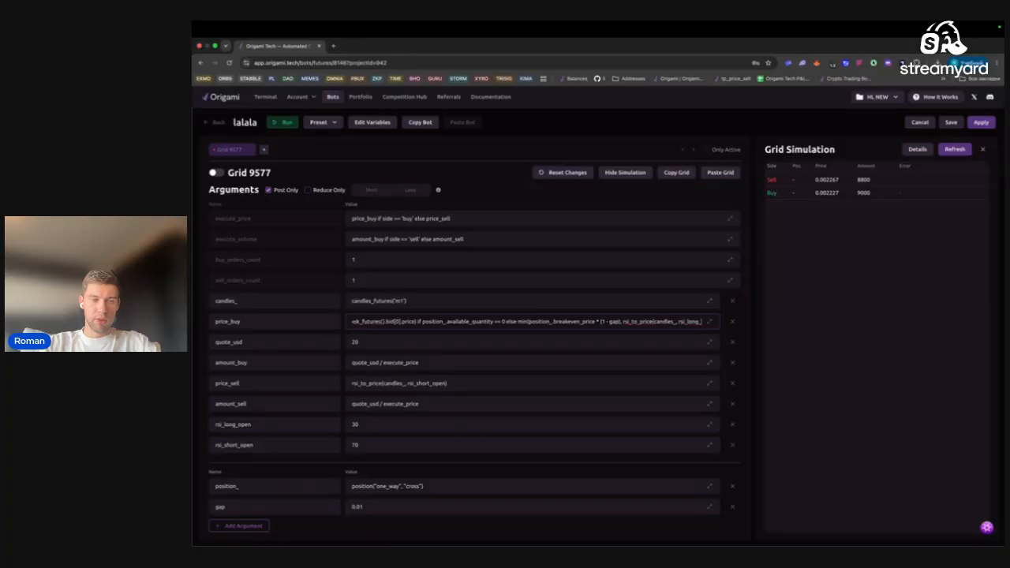
text(open)
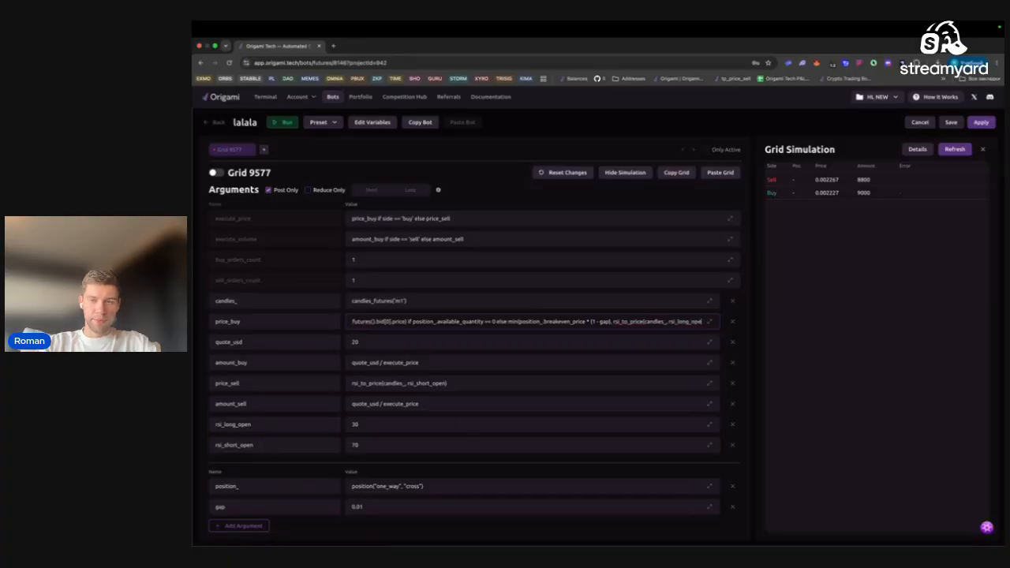
text())
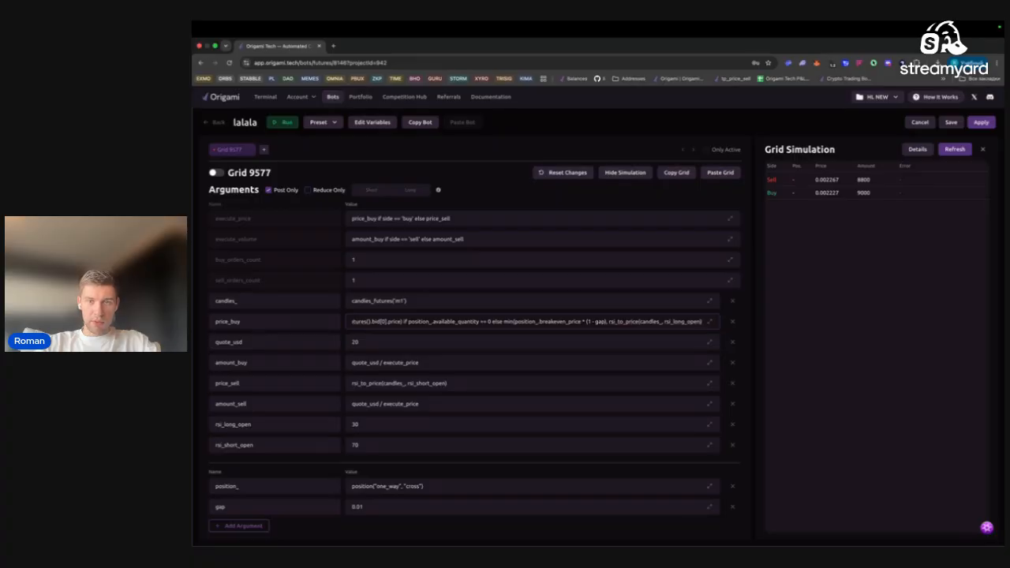
Add orderbook_futures().bid[0].price as the third value of the else branch's min() in price_buy and refresh the grid simulation
text(, orderbook))
text(futures())
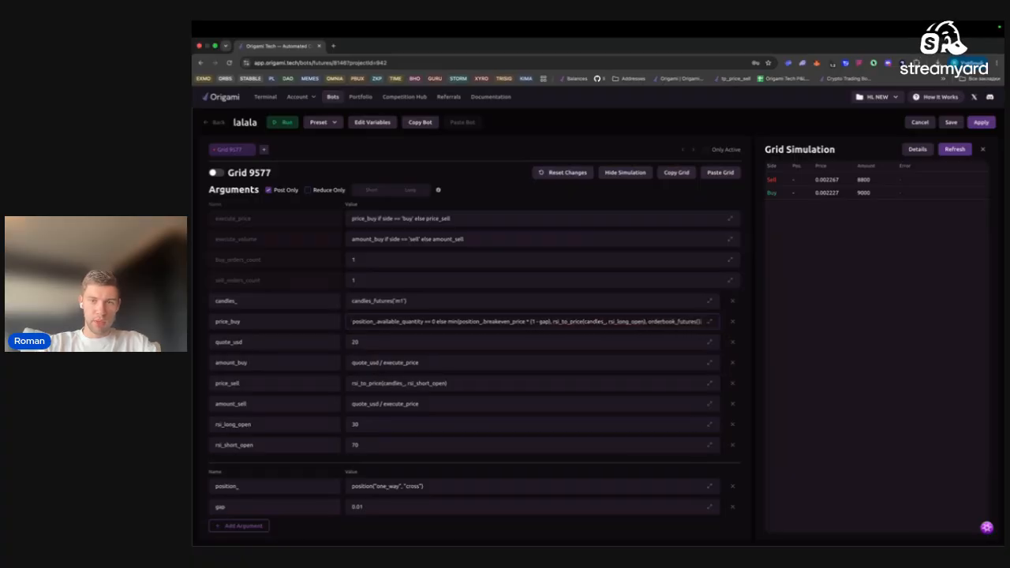
text(.bid[0])
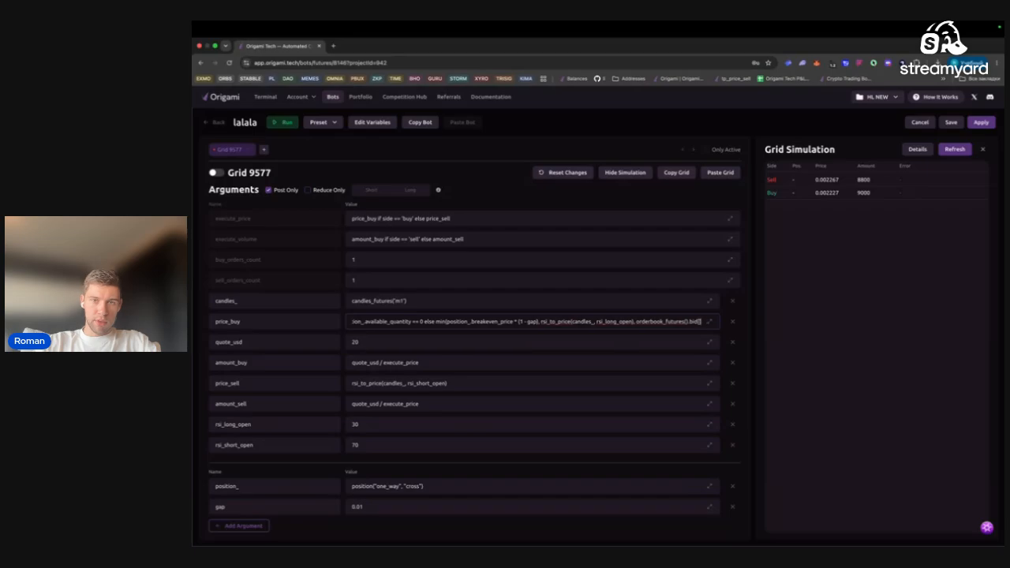
text(.price)
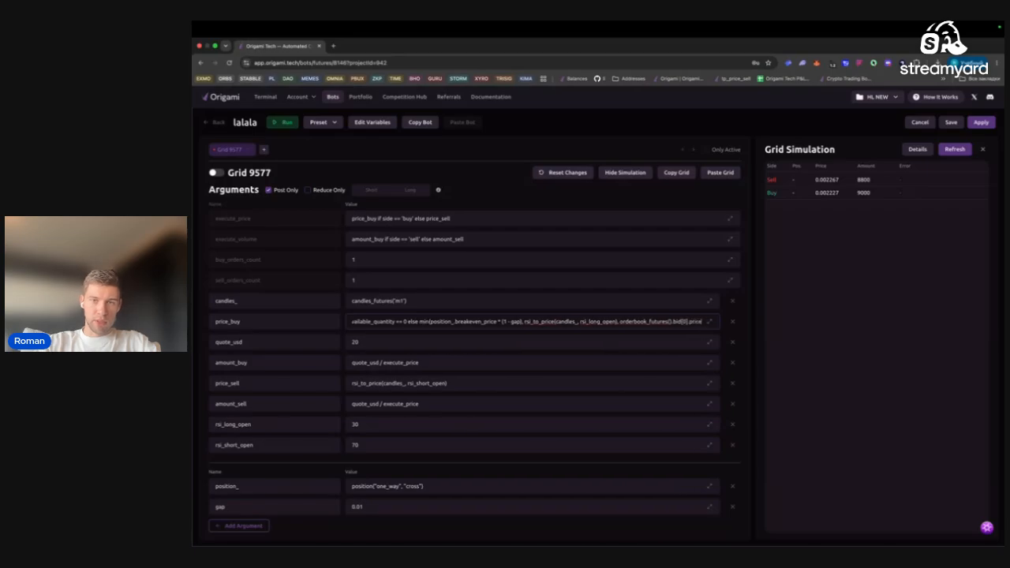
text())
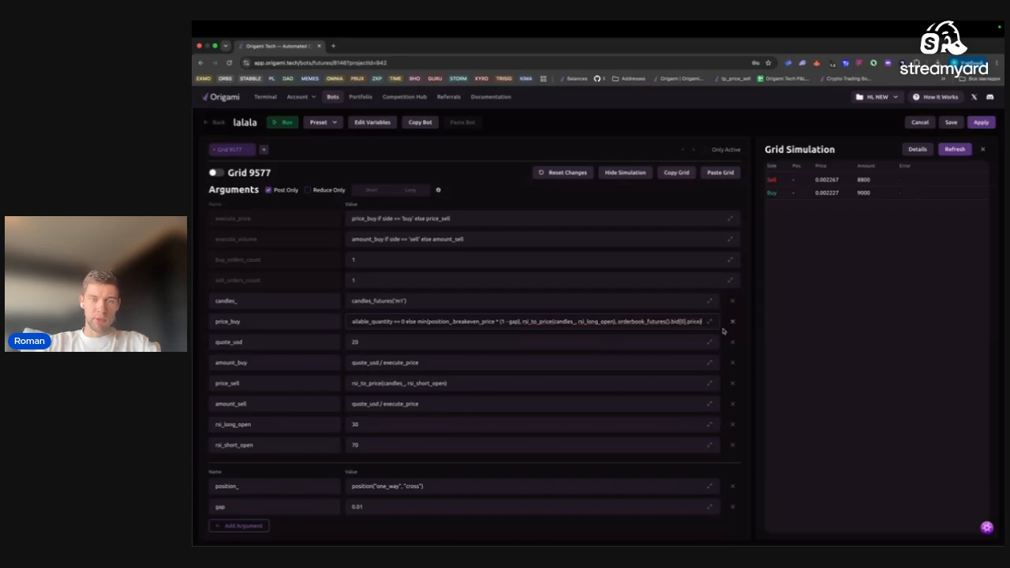
click(956, 150)
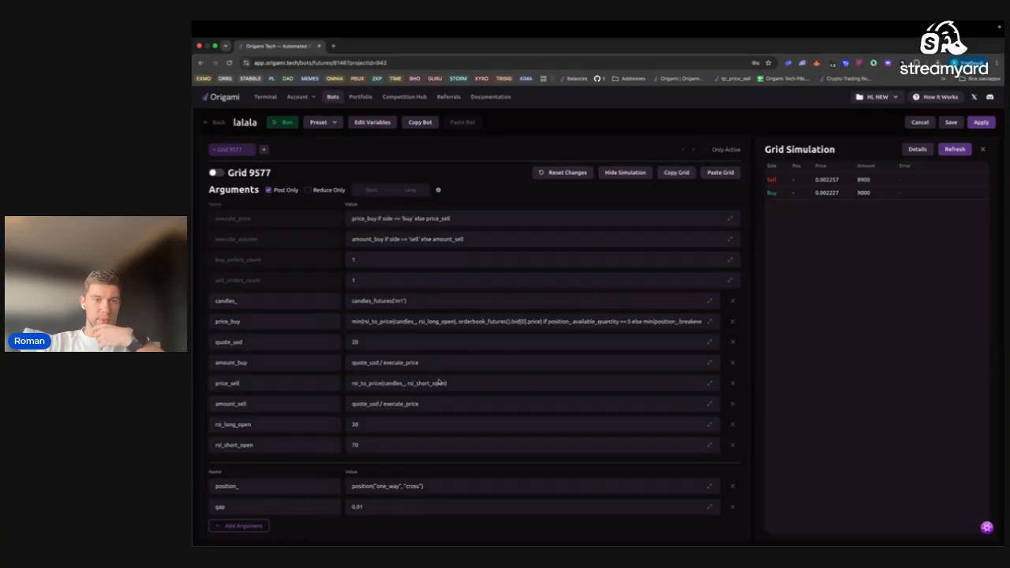
Replace price_sell with the price_buy expression, changing the part before the condition to max(), rsi_short_open and ask[0]
triple_click(465, 382)
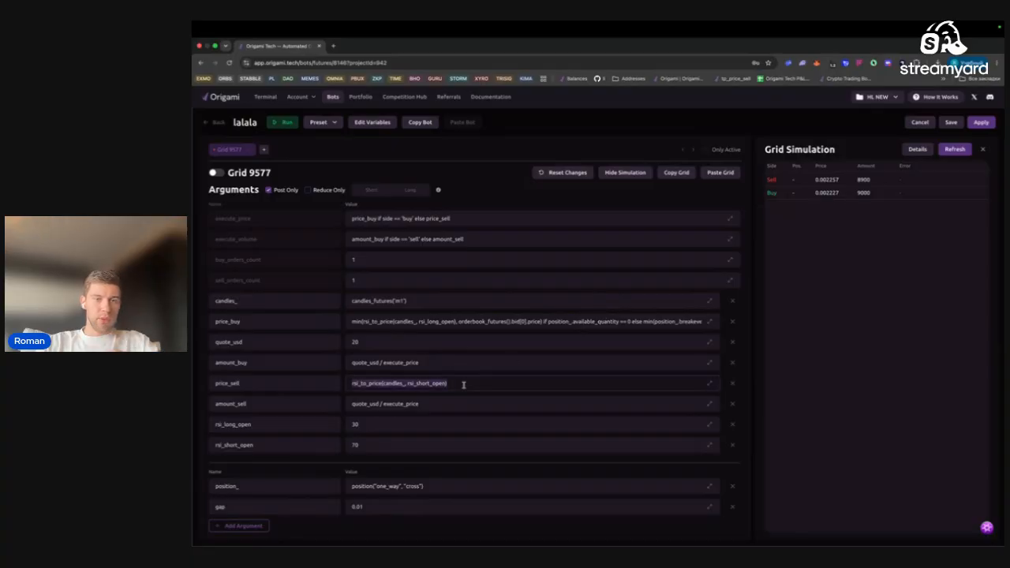
key(ctrl+v)
scroll(464, 385, left, 5)
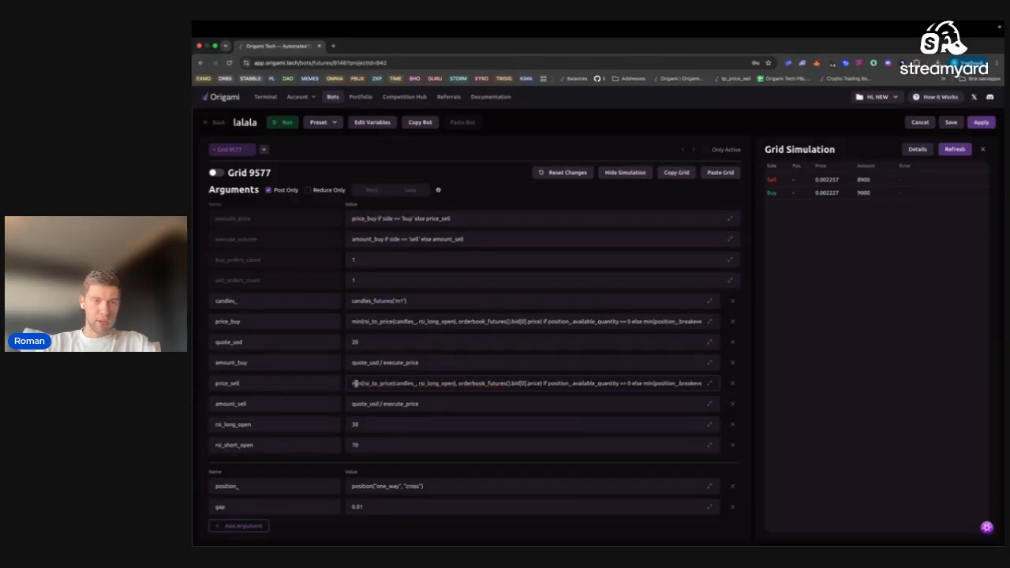
double_click(355, 384)
text(max)
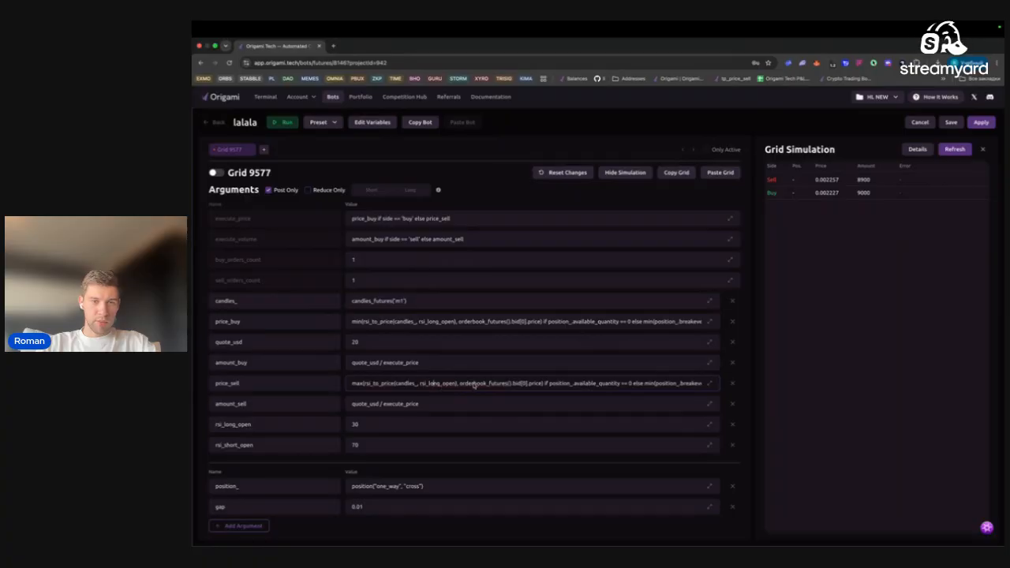
drag(430, 384, 442, 384)
text(short)
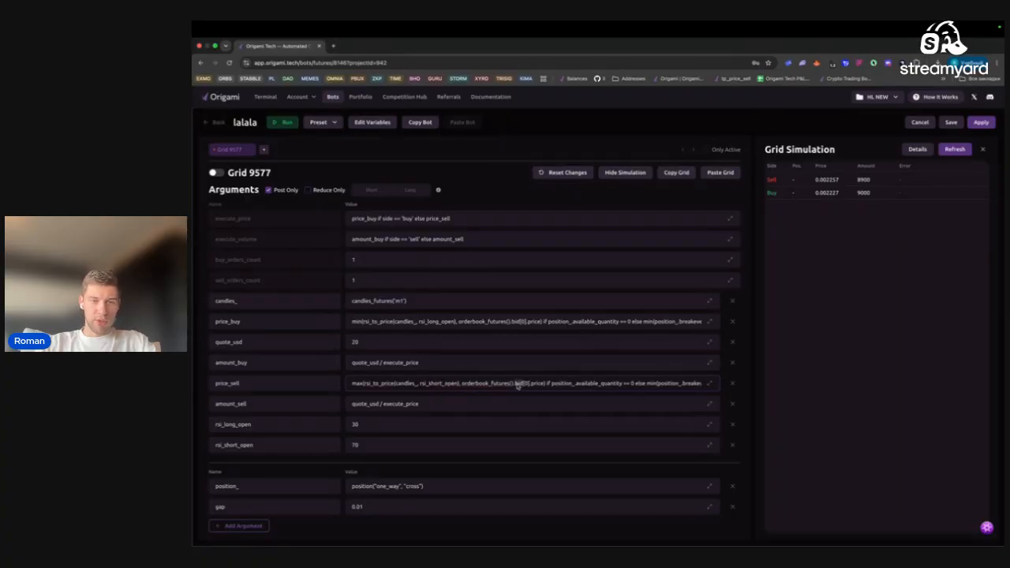
text(ask)
Change the else branch of price_sell to max() with position_.breakeven_price * (1 + gap)
scroll(628, 386, right, 2)
double_click(565, 386)
text(max)
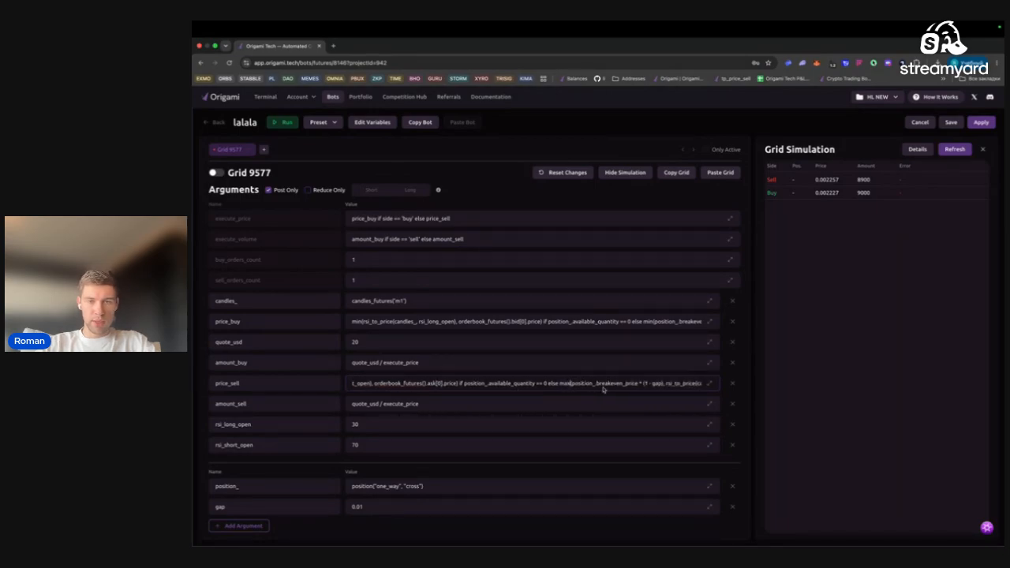
click(652, 385)
key(BackSpace)
text(+)
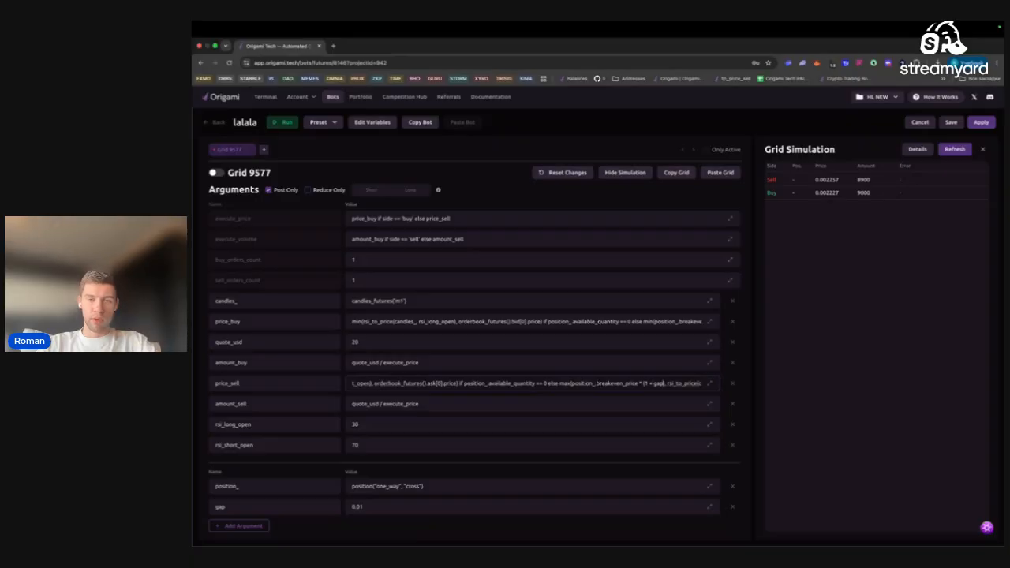
Switch the else branch of price_sell to rsi_short_open and orderbook_futures().ask[0].price, and refresh the grid simulation
key(End)
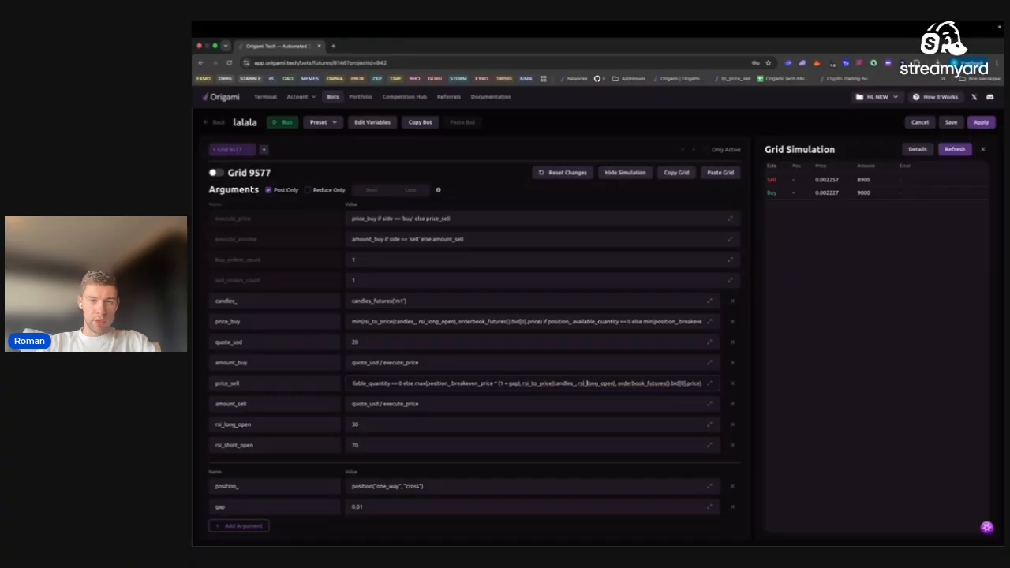
text(short)
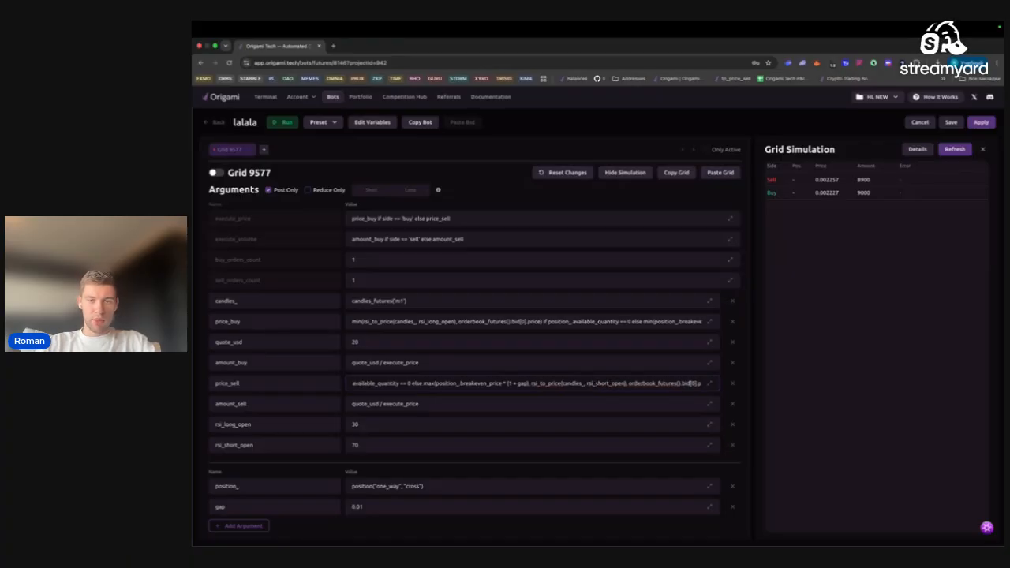
double_click(684, 382)
text(ask)
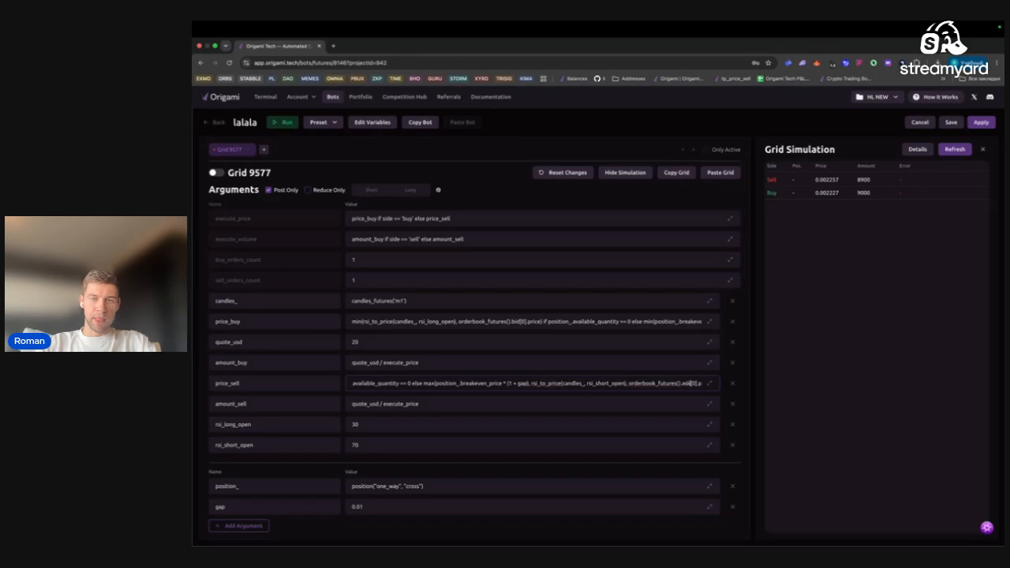
click(965, 150)
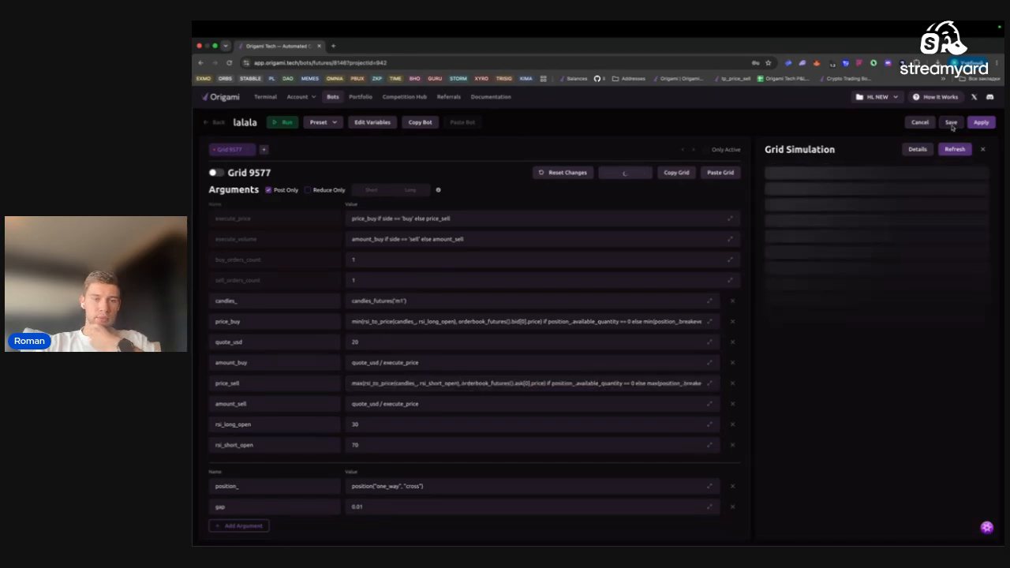
Save the bot's changes and turn on Grid 9577
click(952, 124)
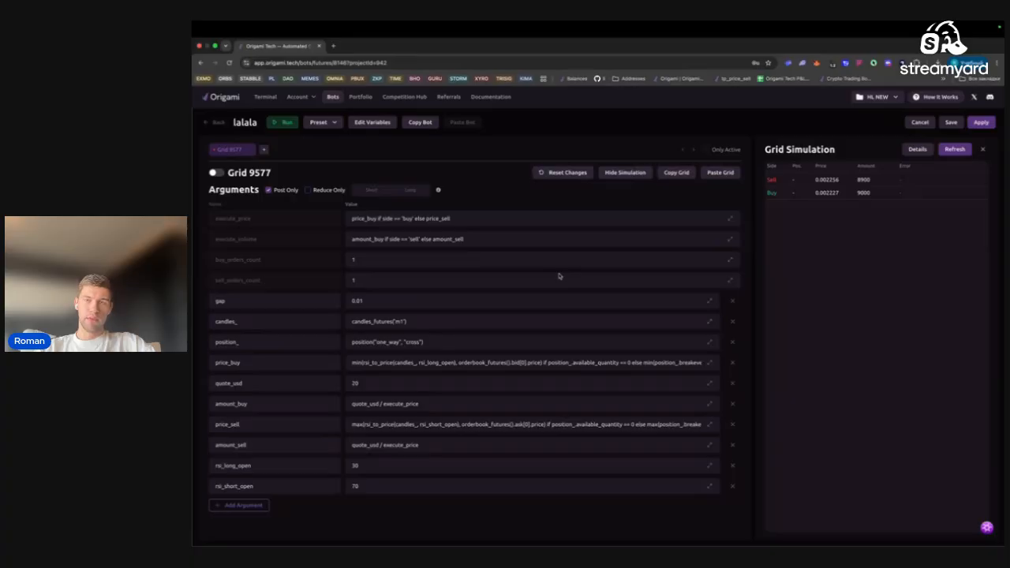
click(216, 172)
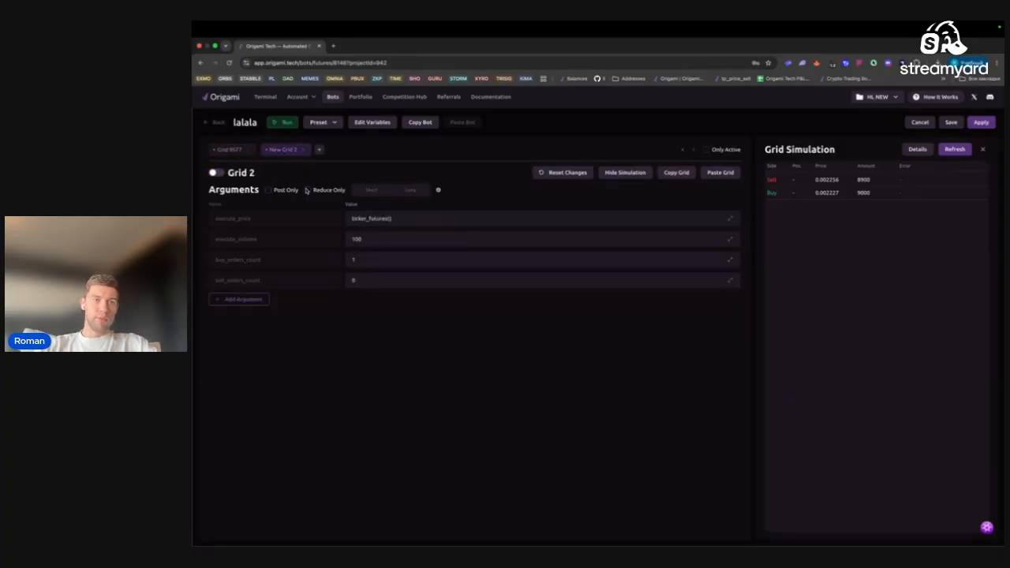
click(268, 191)
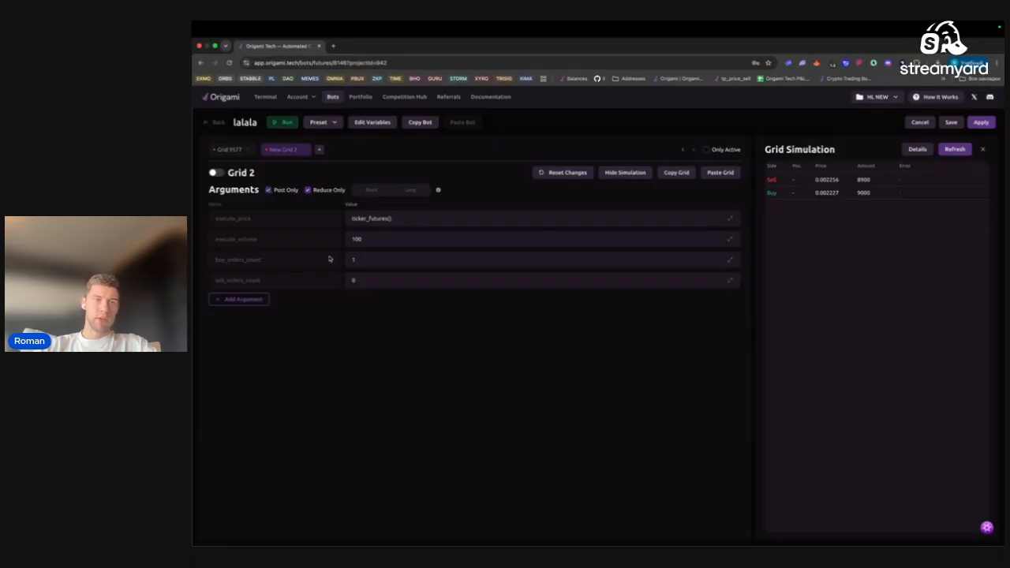
click(303, 152)
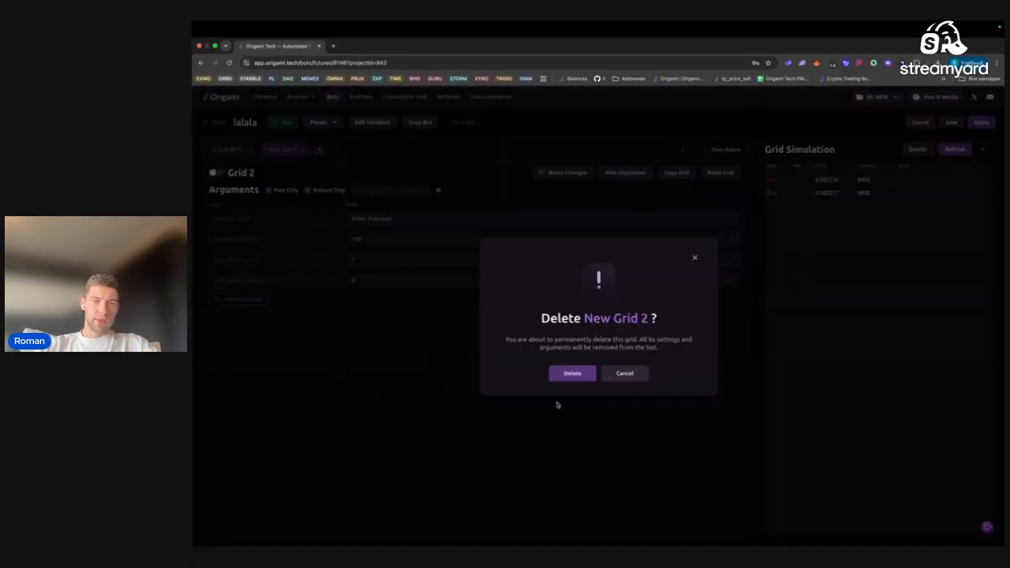
click(569, 376)
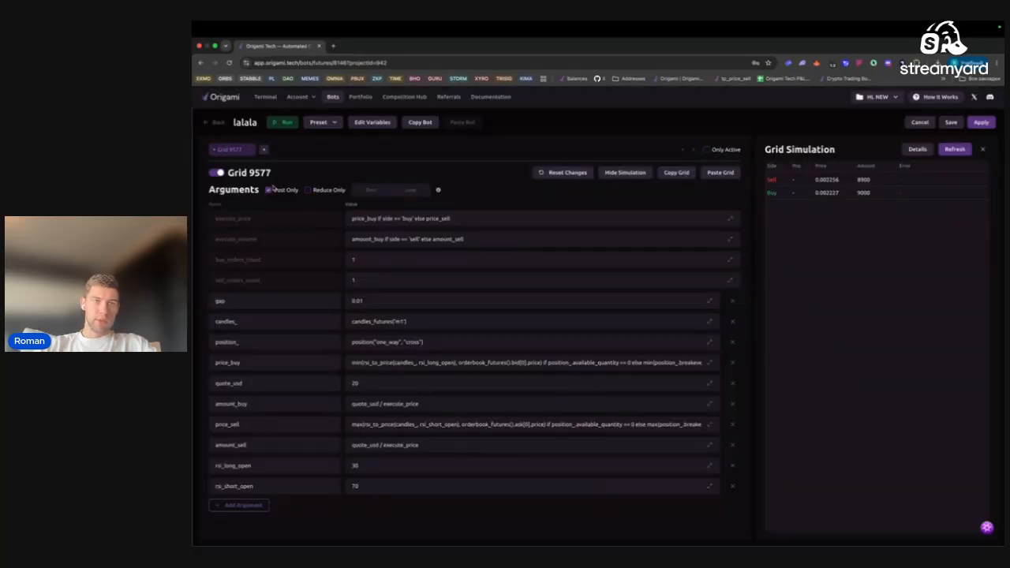
Copy Grid 9577's arguments into a new second grid and turn off Post Only there
click(678, 175)
click(723, 176)
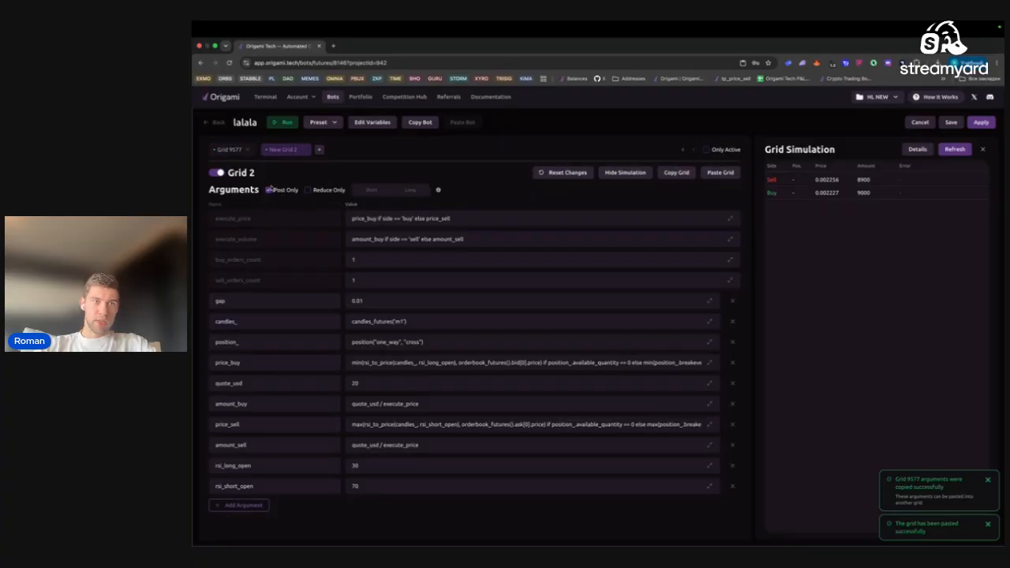
click(269, 190)
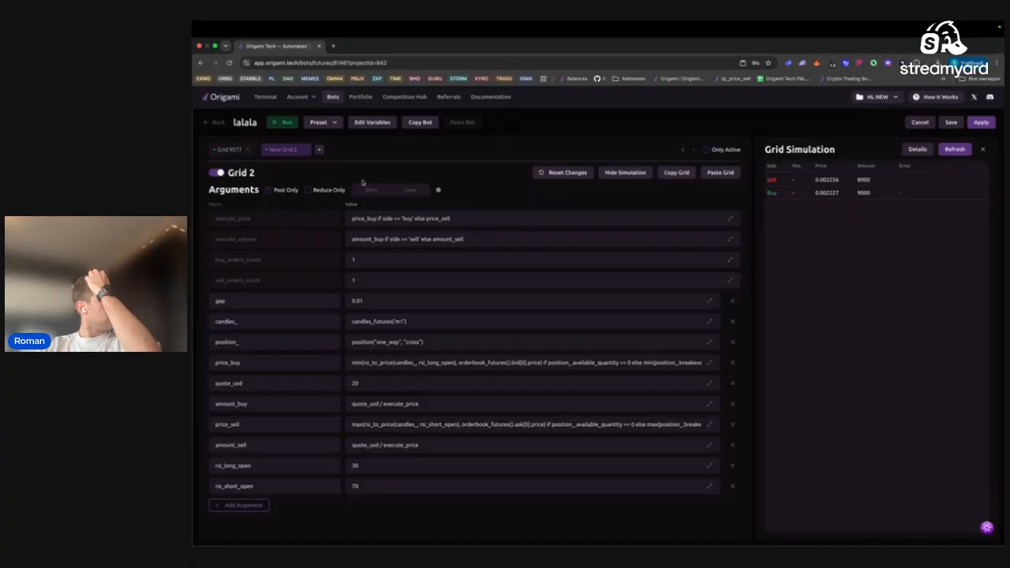
Compare the second grid with Grid 9577 and enable both Post Only and Reduce Only for the second grid
click(229, 150)
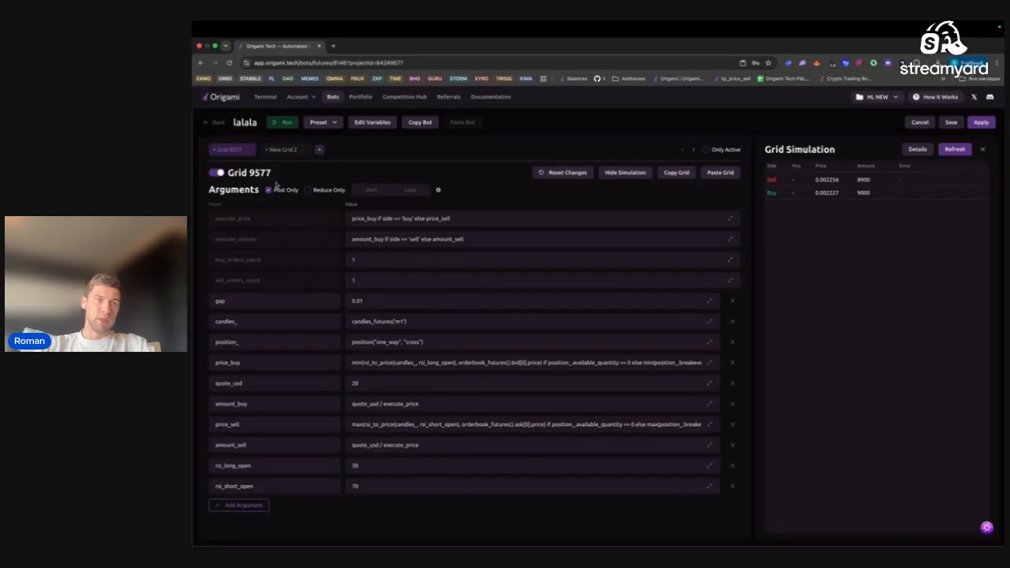
click(278, 149)
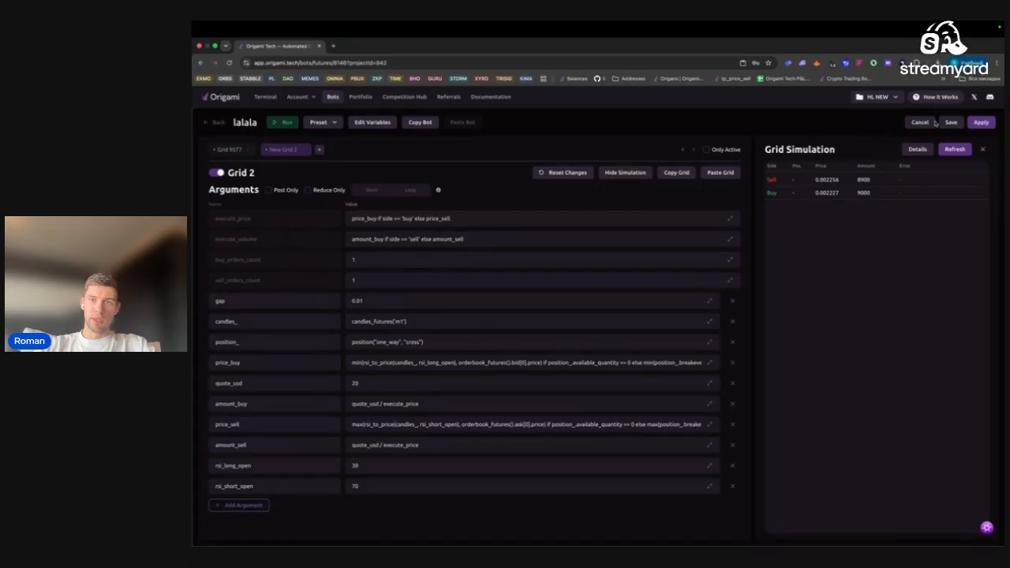
click(229, 149)
click(282, 149)
click(269, 191)
click(308, 191)
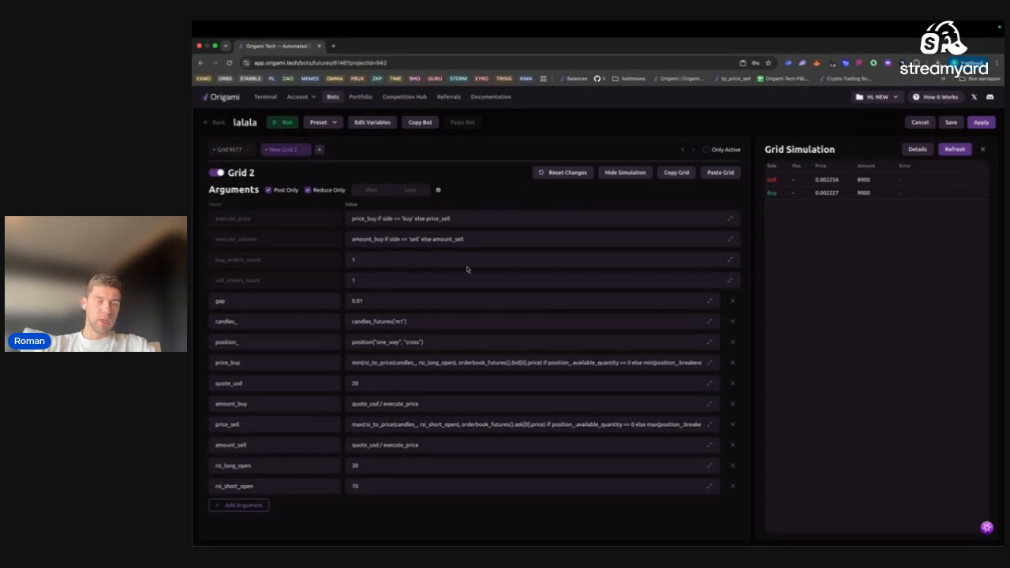
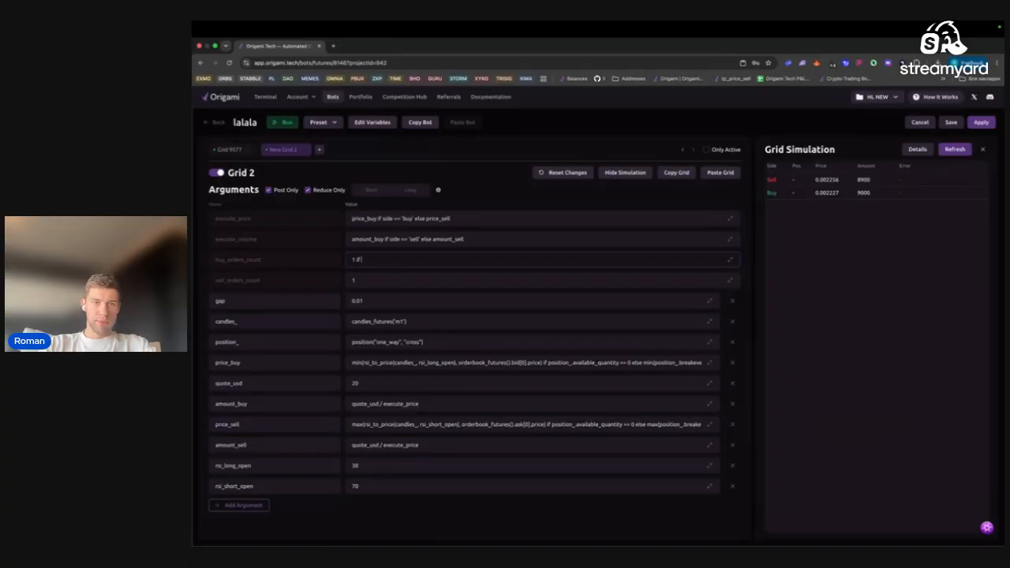
Set the second grid's buy_orders_count to 1 if position_.available_quantity < 0 else 0
text(n_.available_)
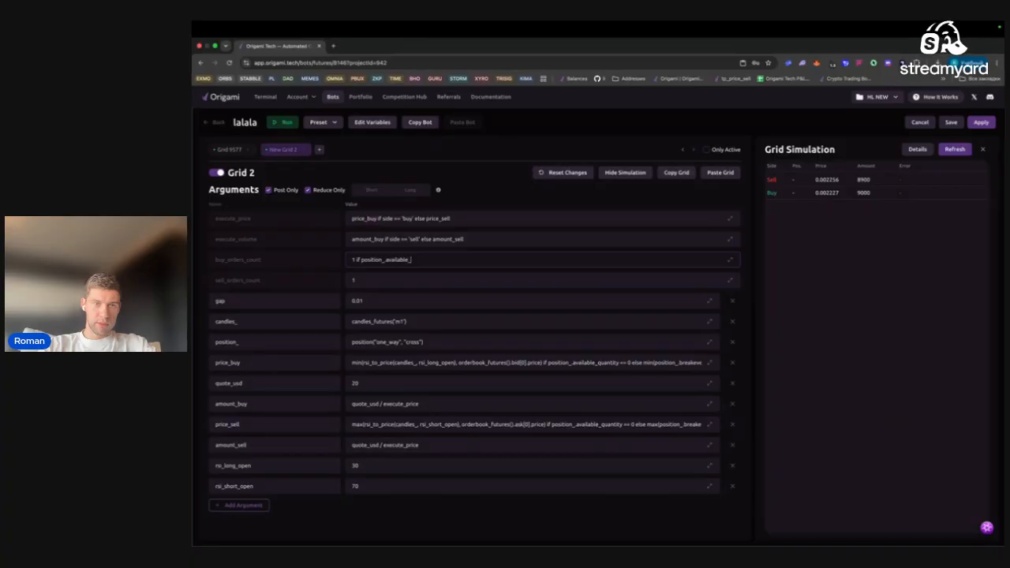
text(quantity =)
text( 0 else 0)
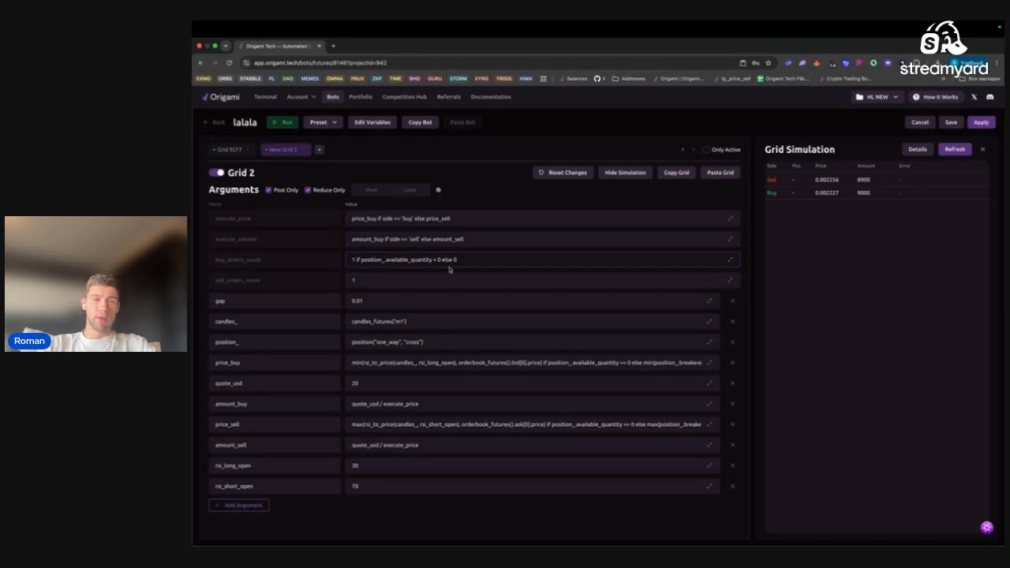
Reuse the buy_orders_count expression for sell_orders_count, reversing the comparison to 1 if position_.available_quantity > 0 else 0
key(ctrl+a)
key(ctrl+c)
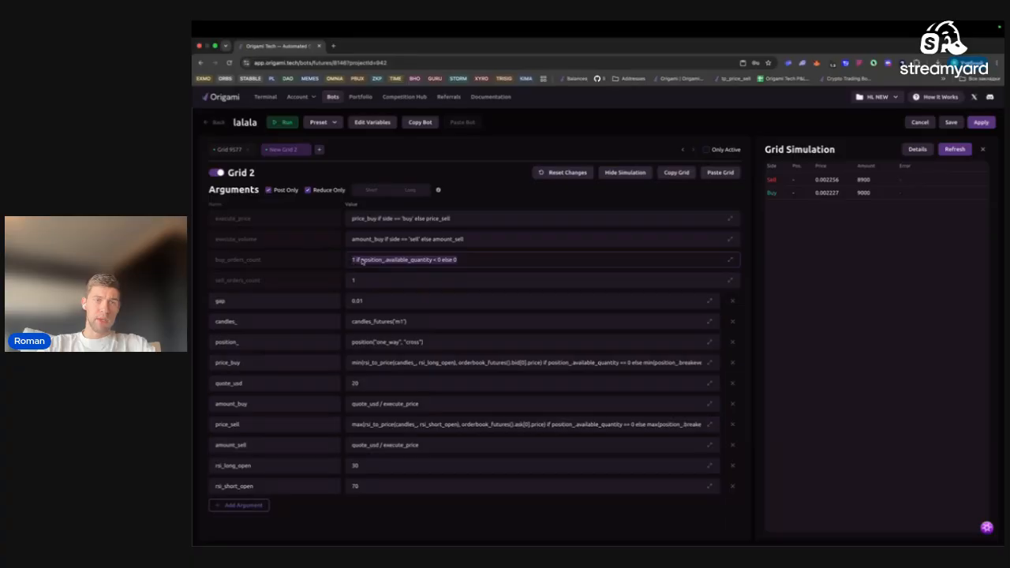
click(367, 285)
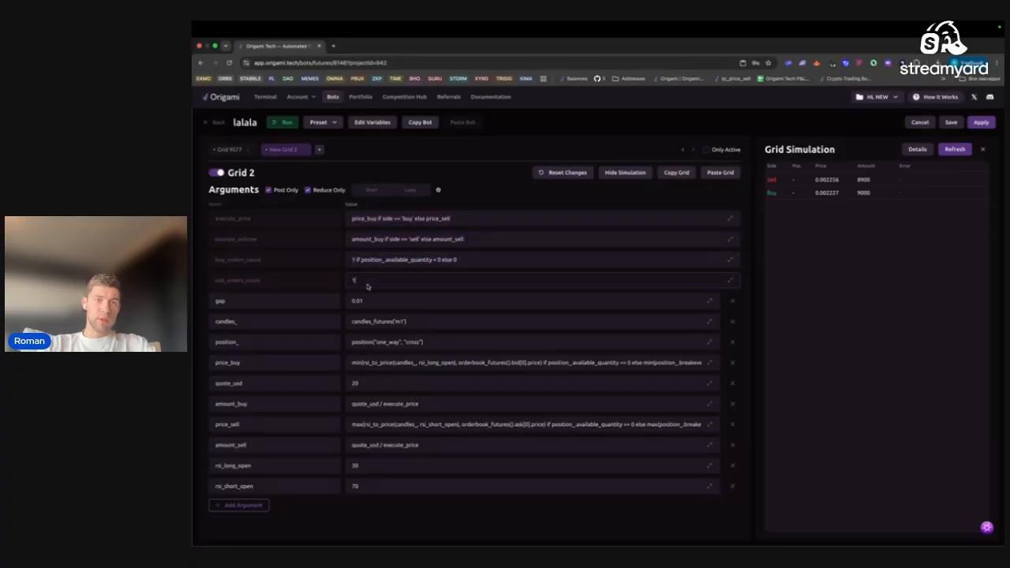
key(ctrl+v)
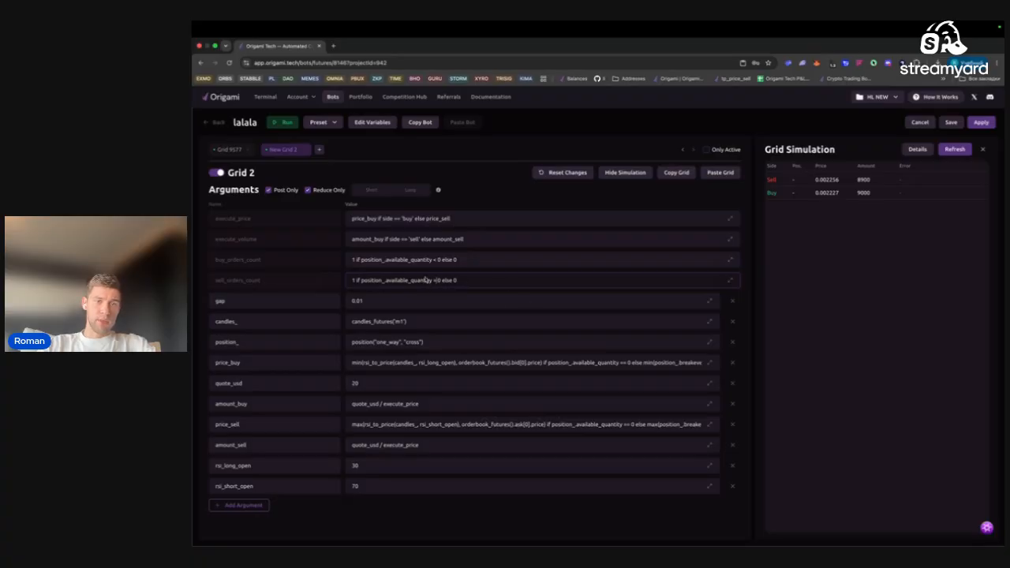
double_click(400, 282)
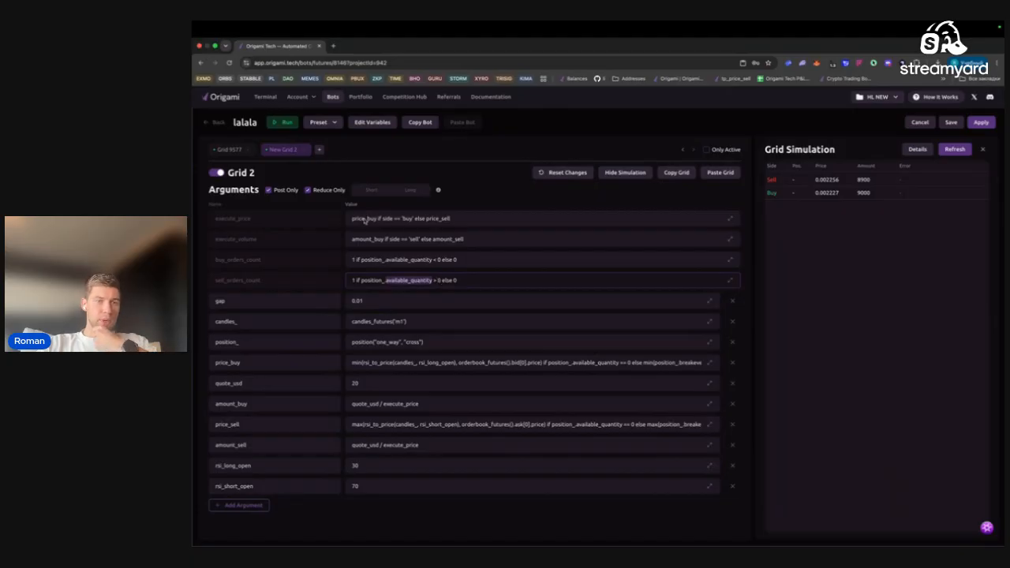
Replace the second grid's price_buy expression with position_.breakeven_price * (1 - take_profit)
click(364, 221)
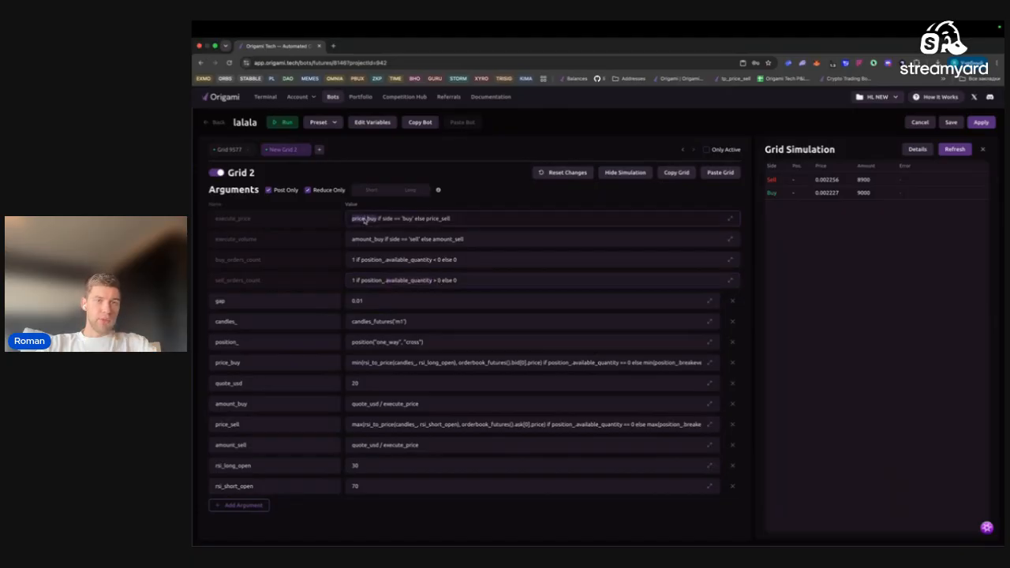
triple_click(374, 360)
key(BackSpace)
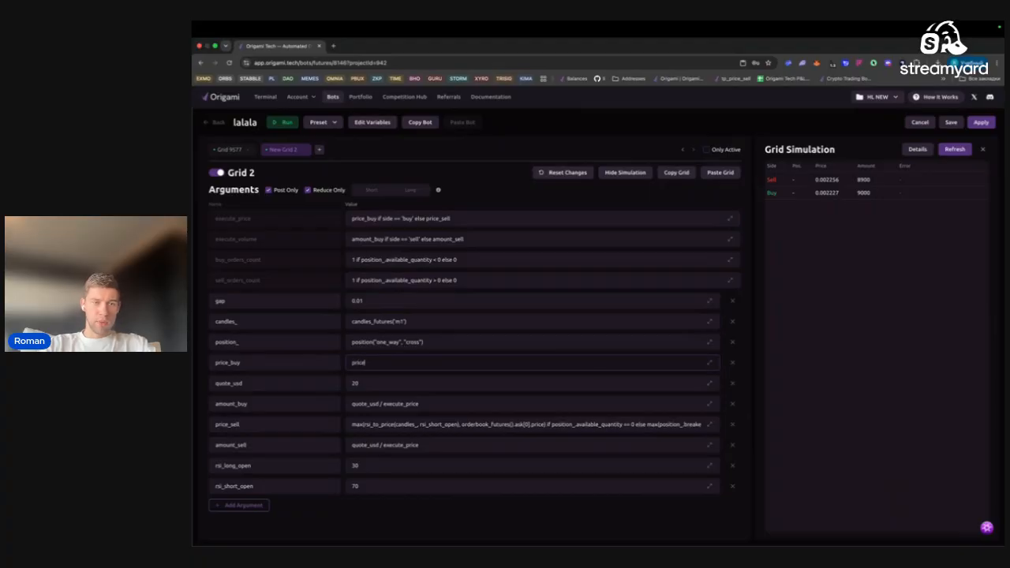
text(position_breakeven_)
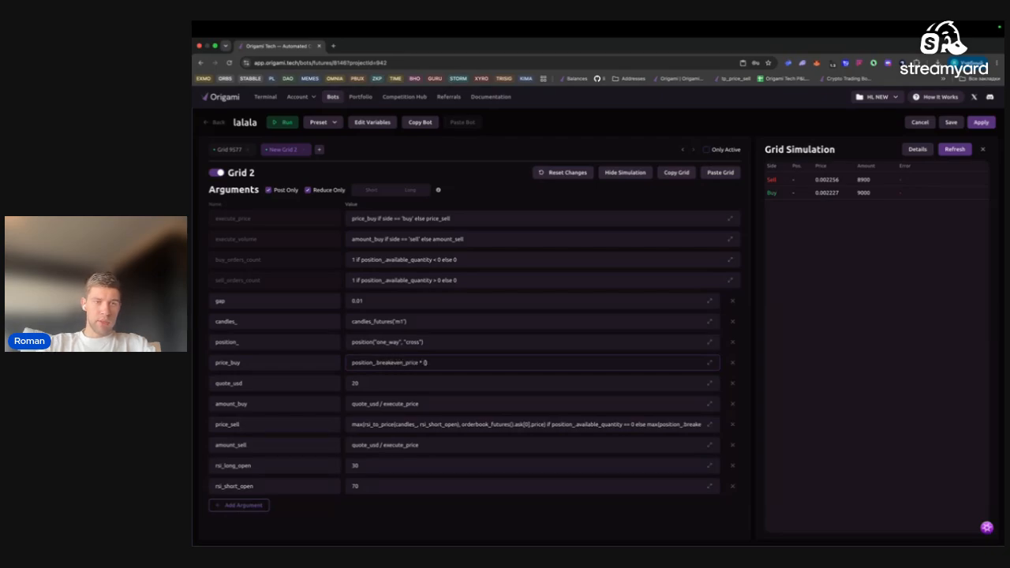
text(1 - ga)
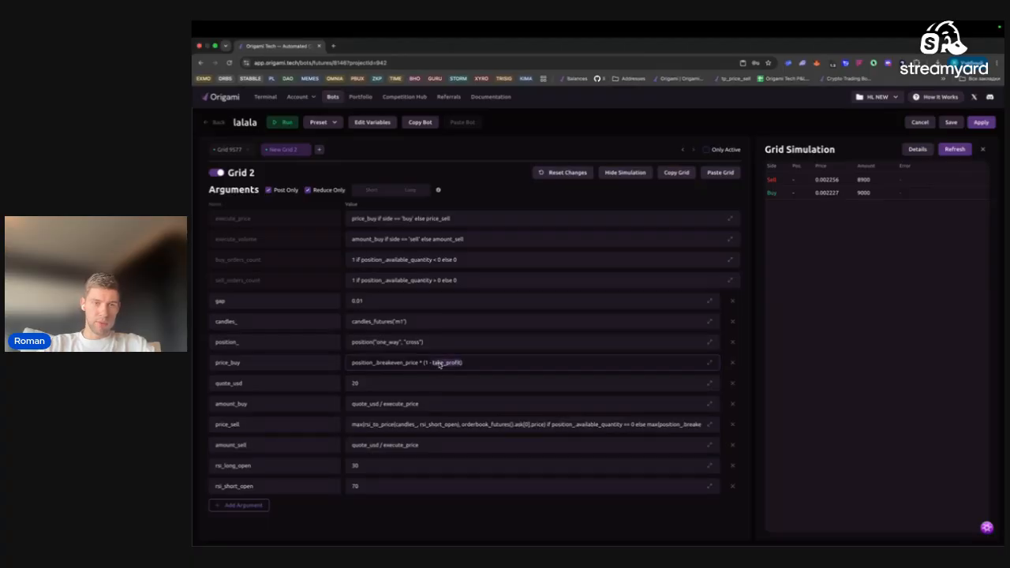
Add a take_profit argument with the value 0.002 to the second grid
click(249, 505)
text(take_profit)
key(Tab)
text(0.002)
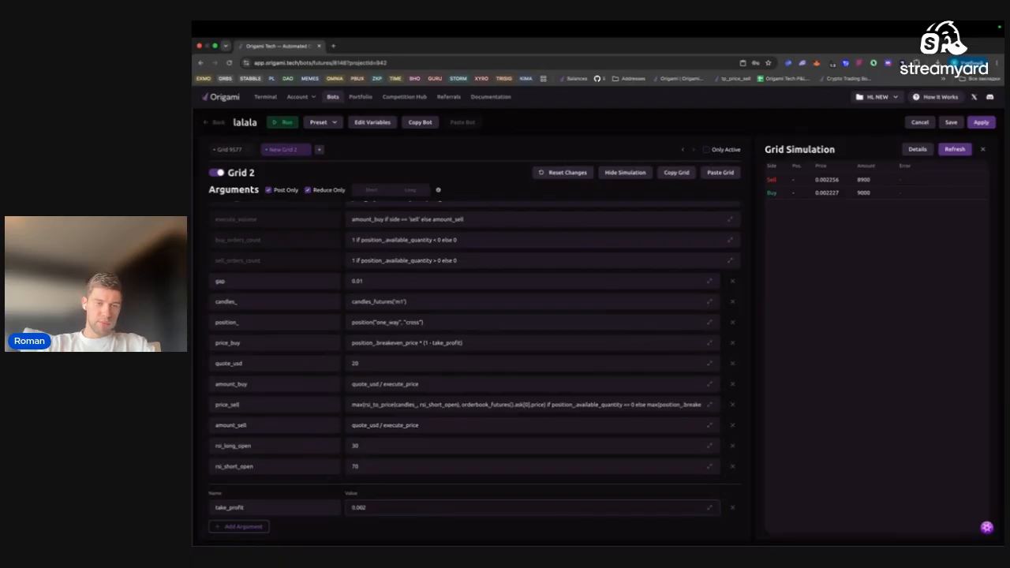
Replace price_sell with the price_buy expression and change its sign to give position_.breakeven_price * (1 + take_profit)
scroll(449, 372, up, 1)
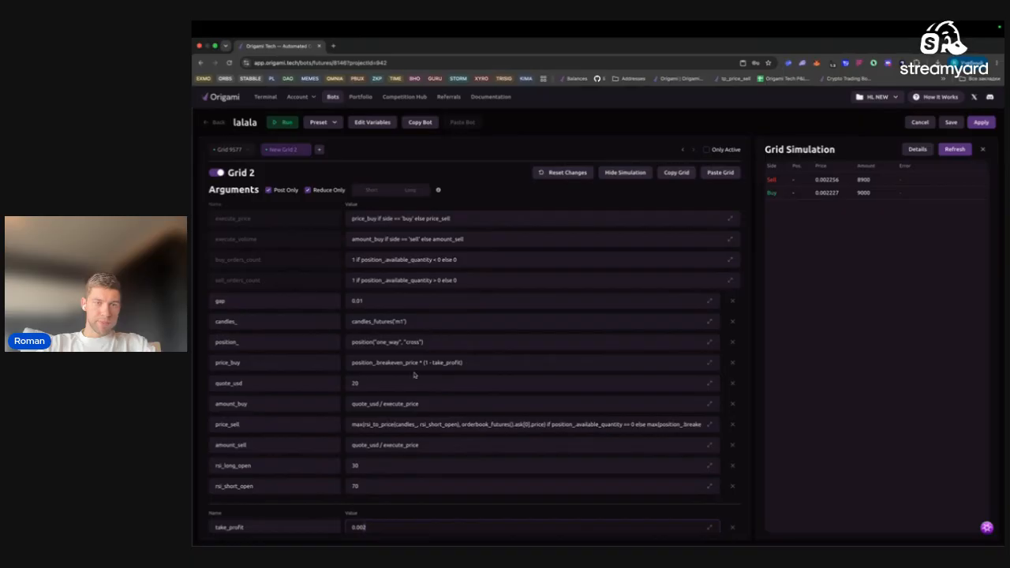
triple_click(381, 367)
click(370, 429)
scroll(370, 426, right, 5)
triple_click(370, 425)
text(position_breakeven_price * (1 - take_profit))
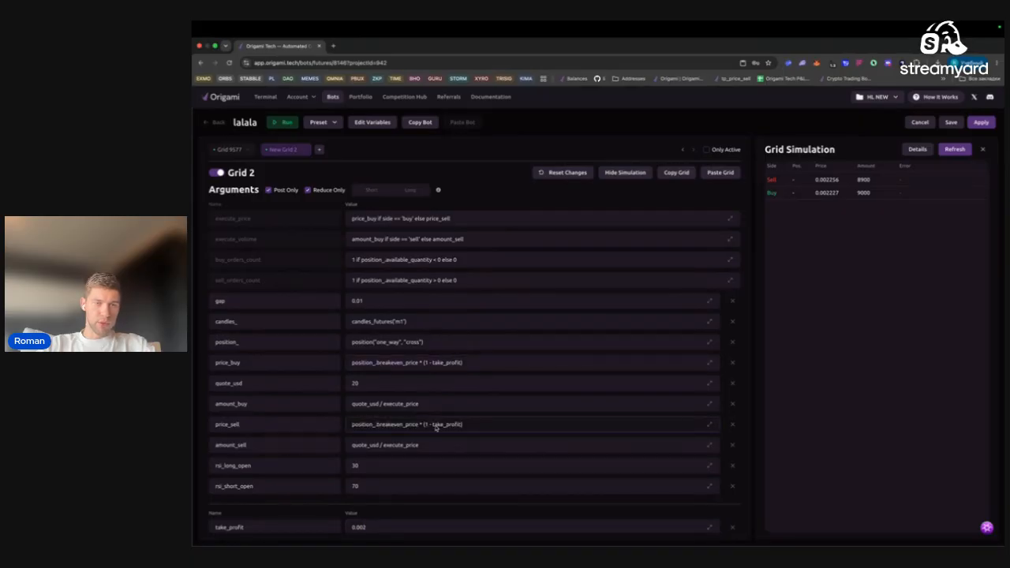
key(BackSpace)
text(+)
Set the second grid's execute_volume to position_.available_quantity
scroll(406, 450, down, 1)
scroll(525, 388, up, 1)
key(ctrl+a)
key(BackSpace)
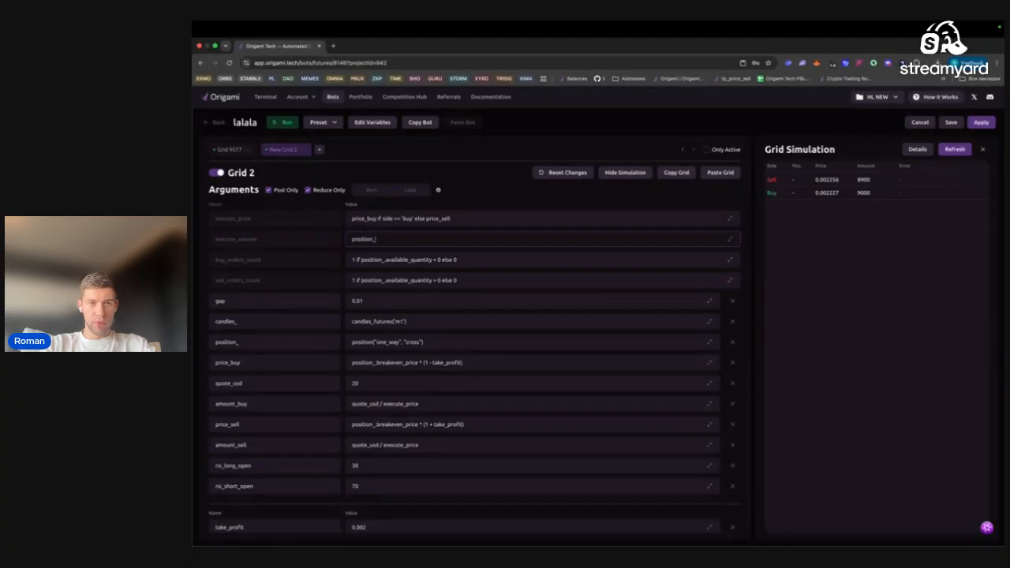
text(position_ava)
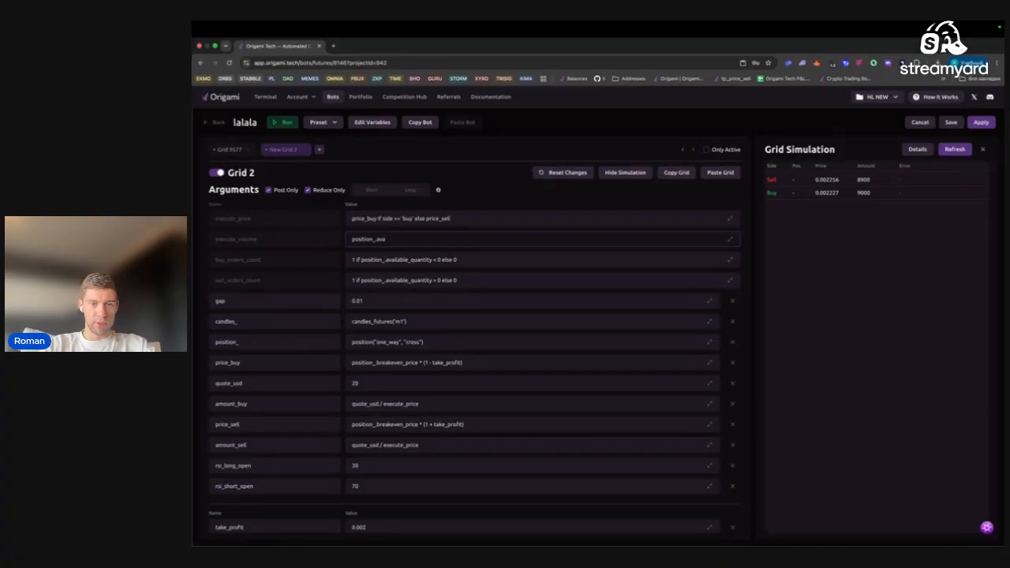
text(ilable)
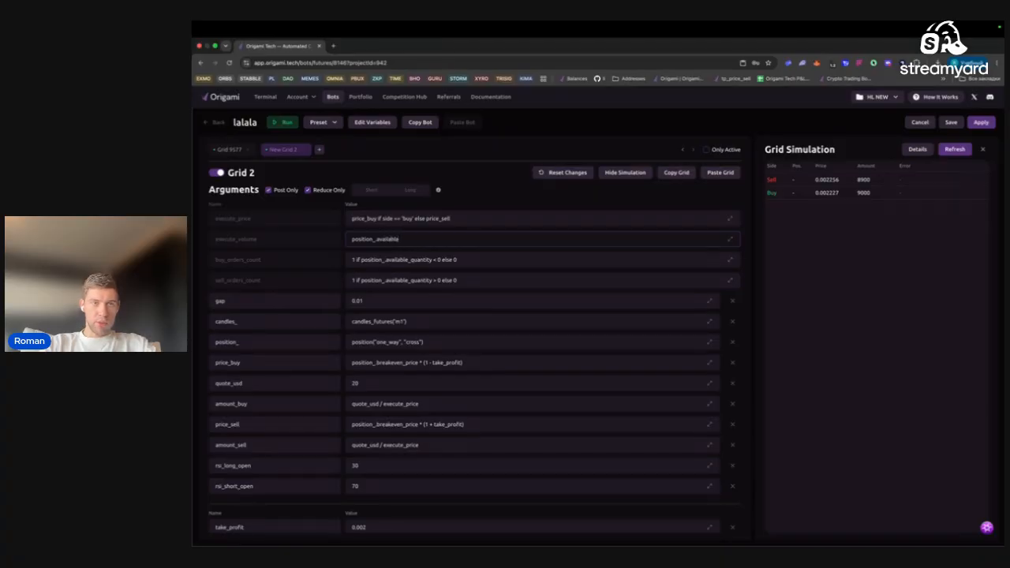
text(_quantity)
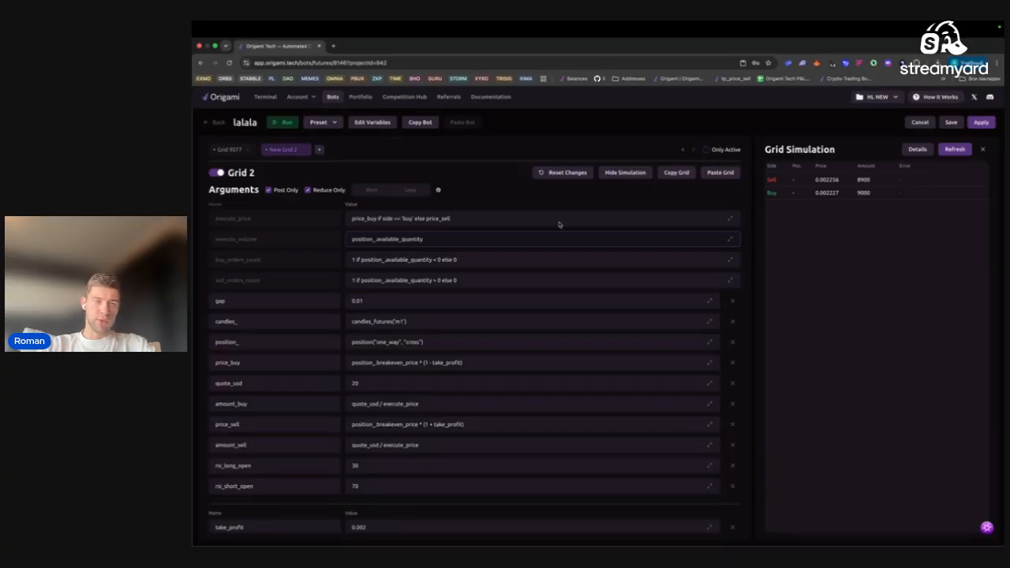
Remove the unused arguments gap, candles_, quote_usd, amount_buy, amount_sell, rsi_long_open and rsi_short_open from the second grid
click(732, 302)
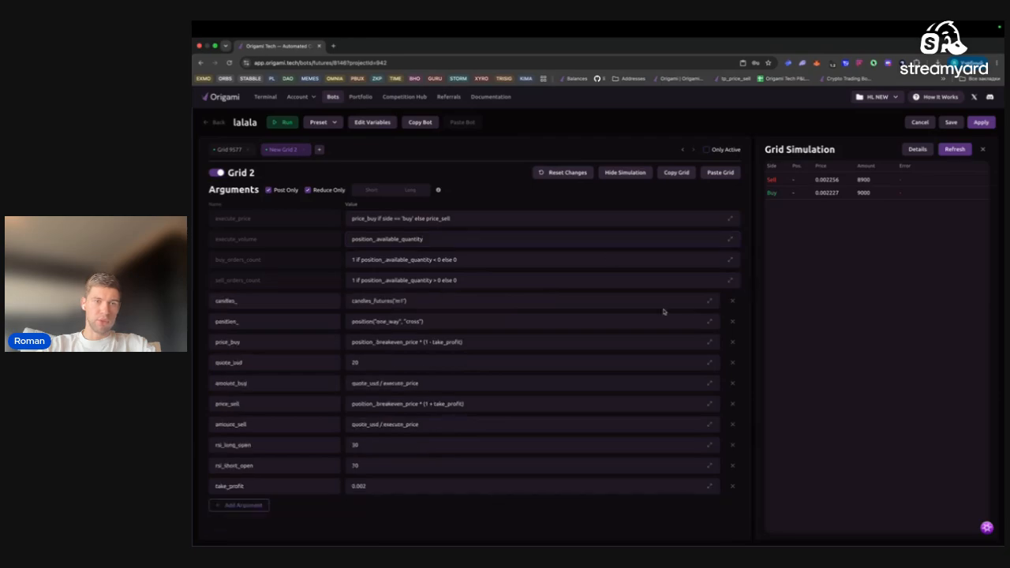
click(732, 301)
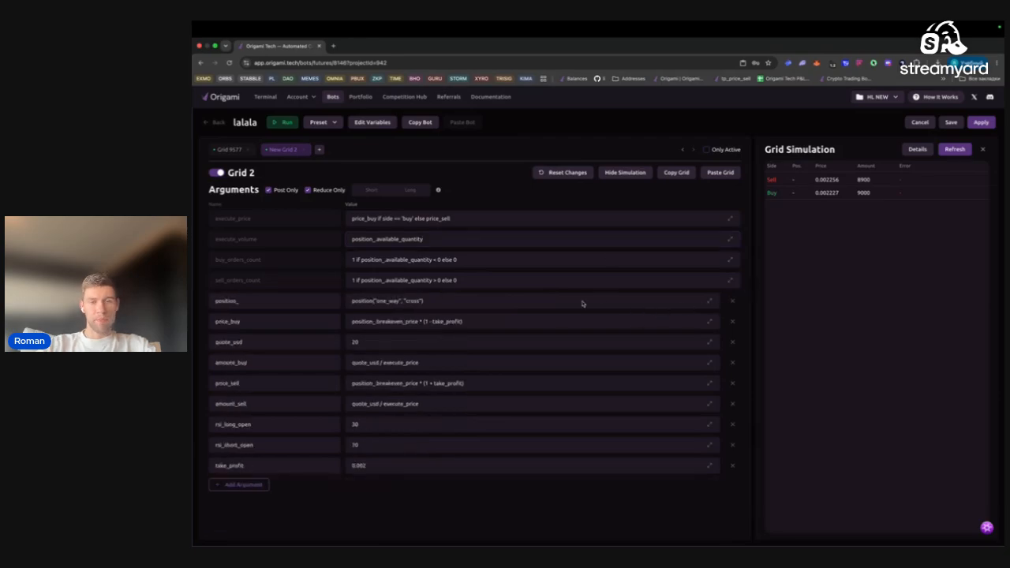
click(732, 342)
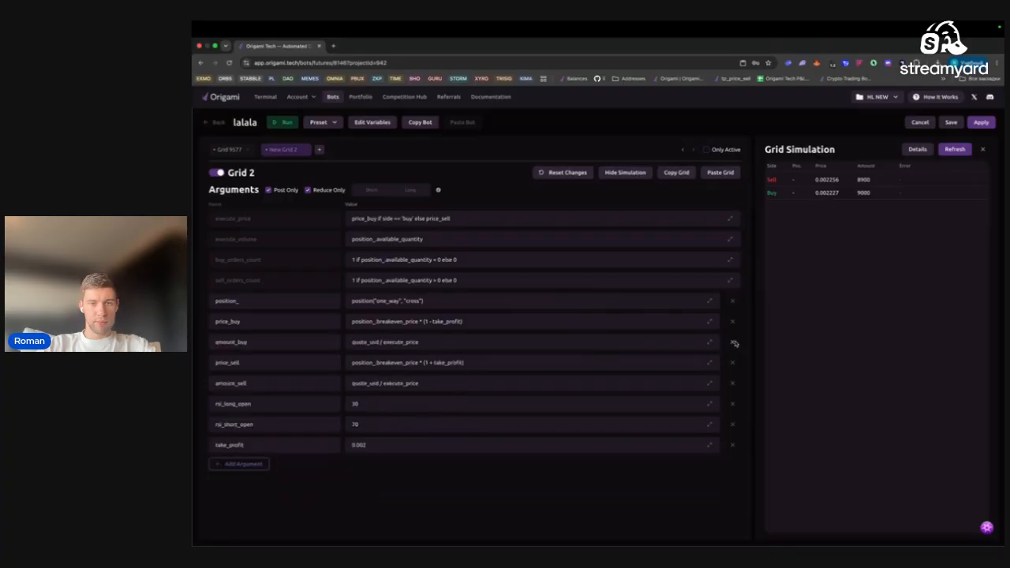
drag(374, 241, 423, 239)
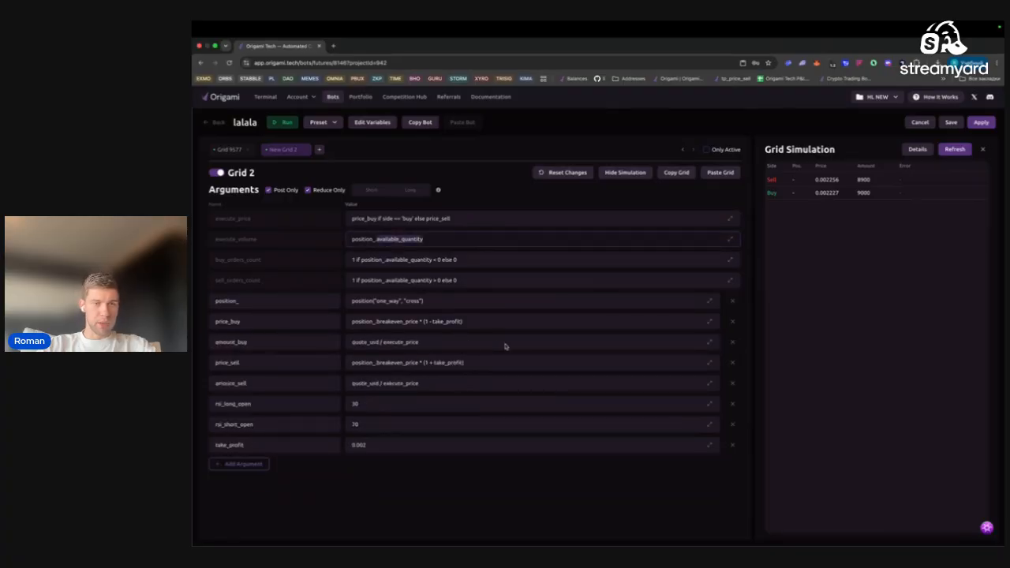
click(732, 343)
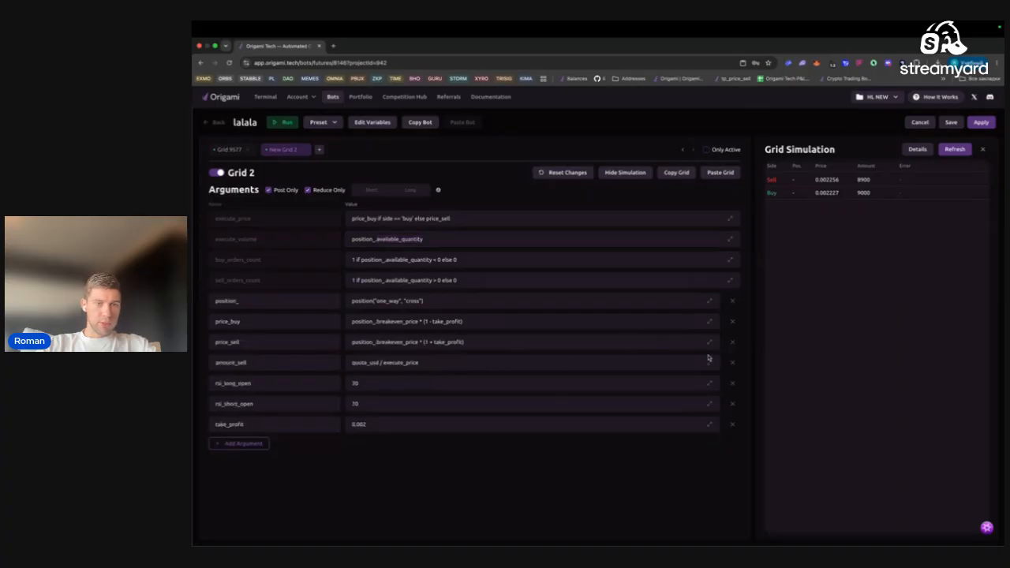
click(732, 365)
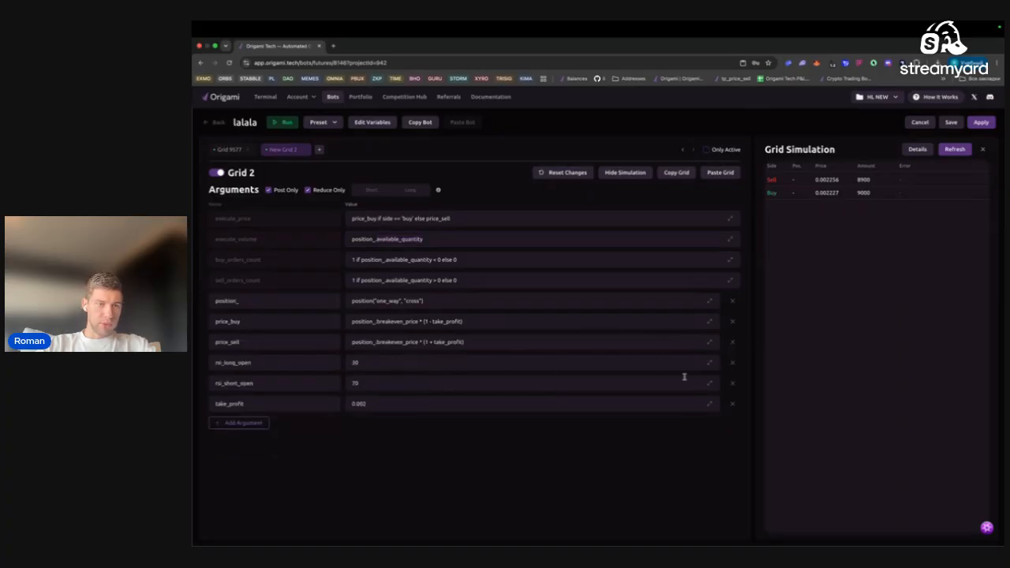
click(733, 365)
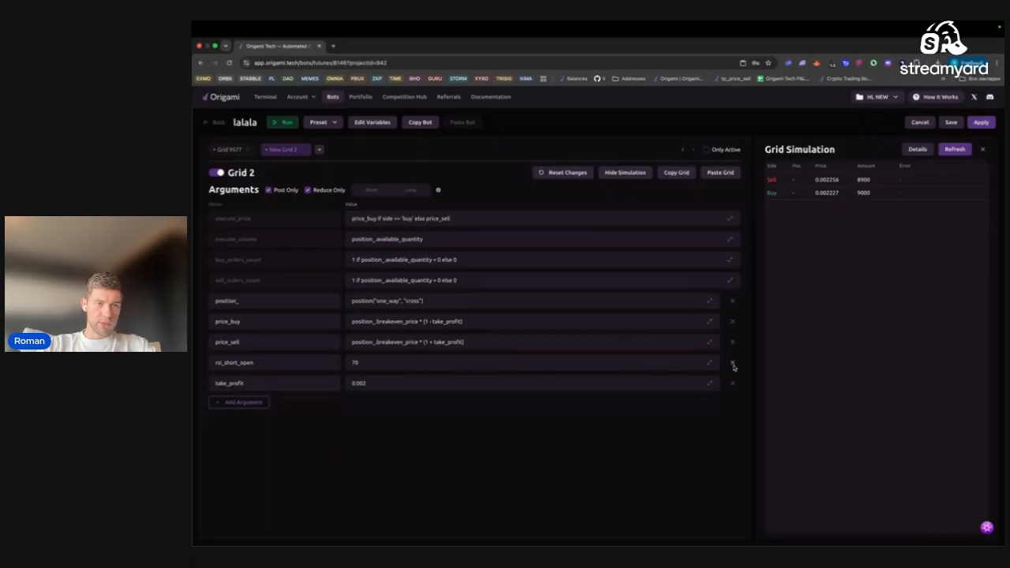
click(733, 366)
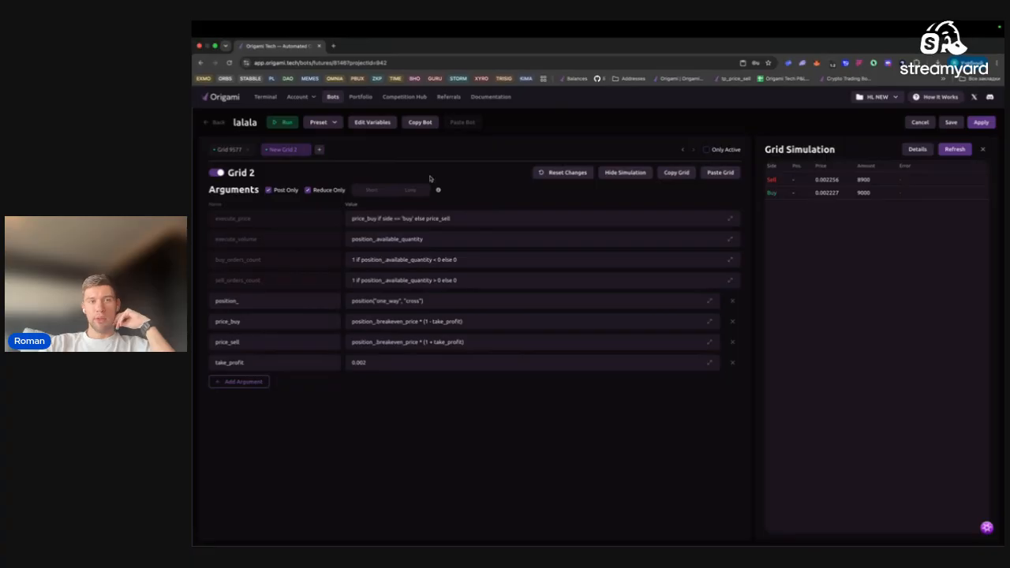
Compare Grid 9577's arguments with the second grid and save the bot's grid changes
click(222, 150)
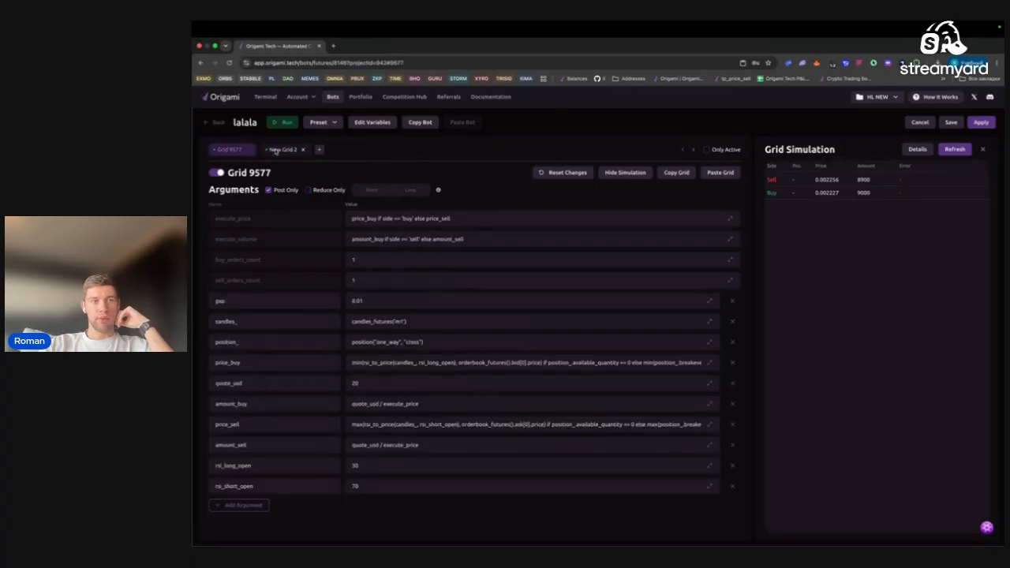
click(275, 151)
click(216, 151)
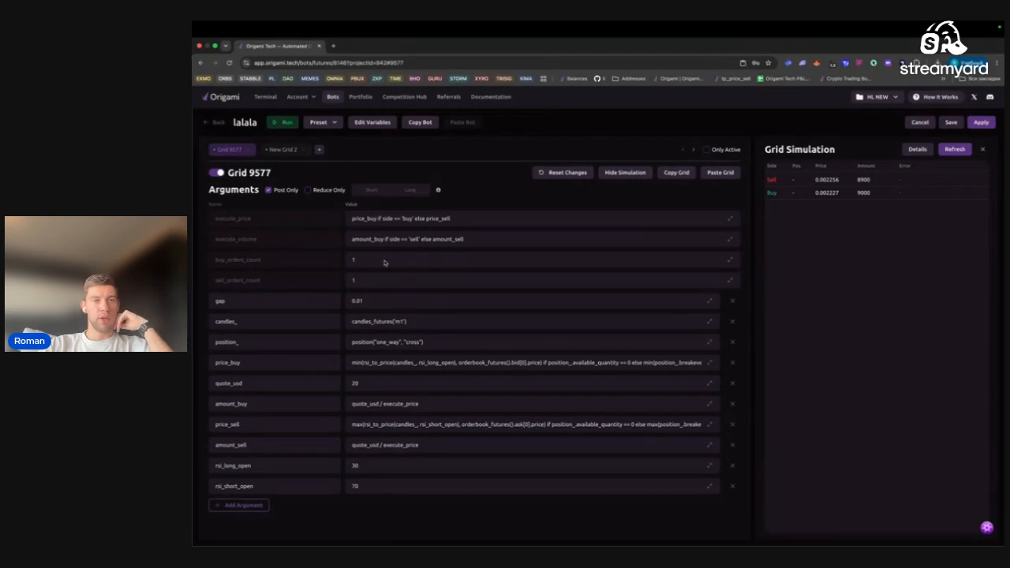
click(286, 149)
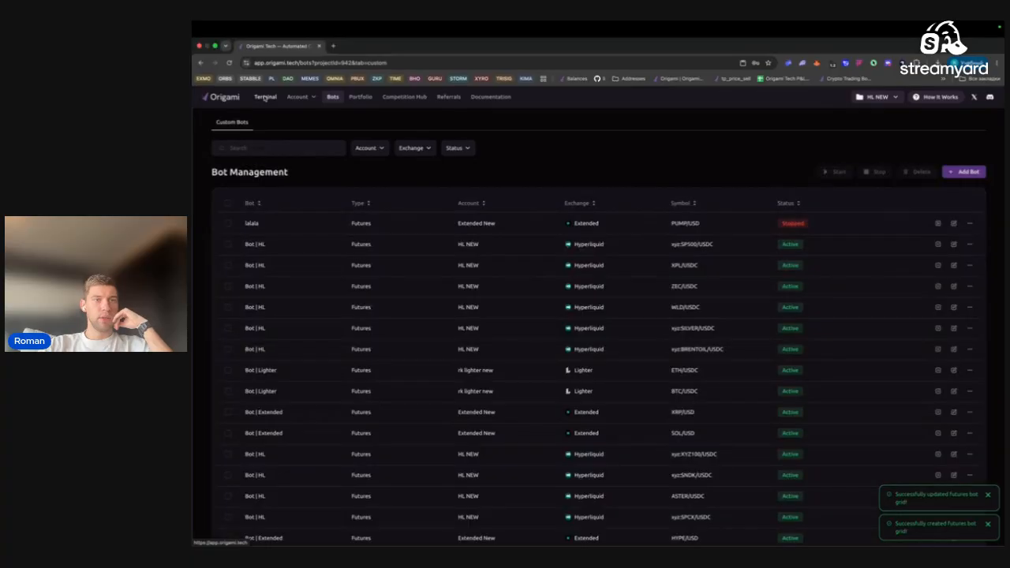
Open the trading terminal and load the PUMP/USD chart from the lalala bot, showing a longer stretch of price history
click(266, 96)
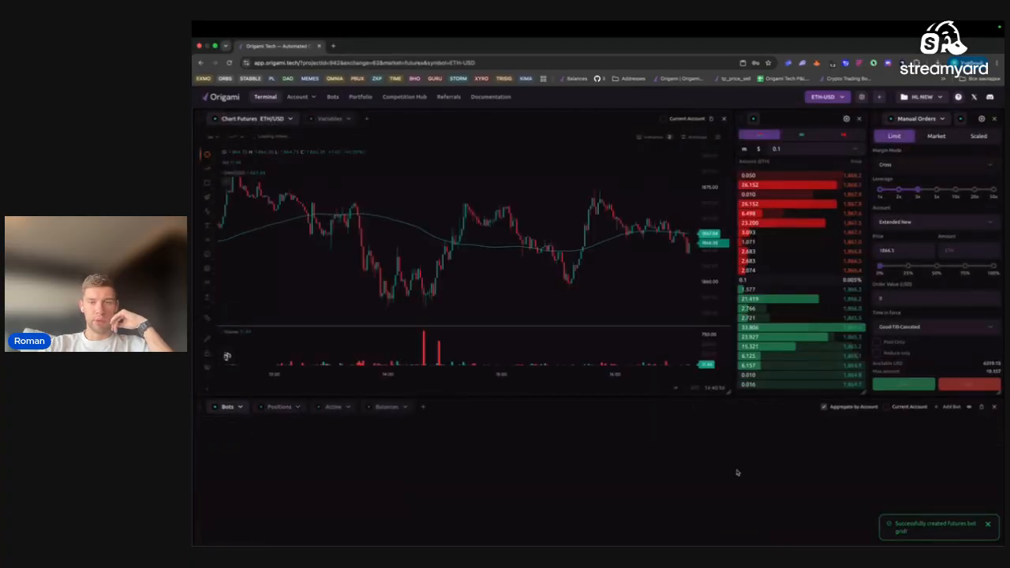
click(720, 450)
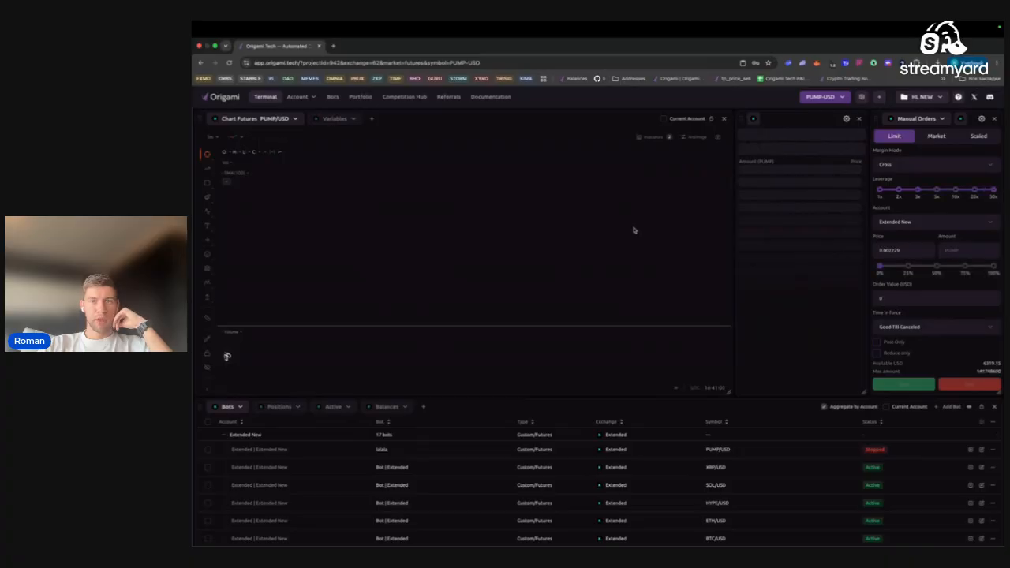
scroll(634, 231, right, 3)
scroll(634, 246, down, 3)
drag(659, 225, 609, 205)
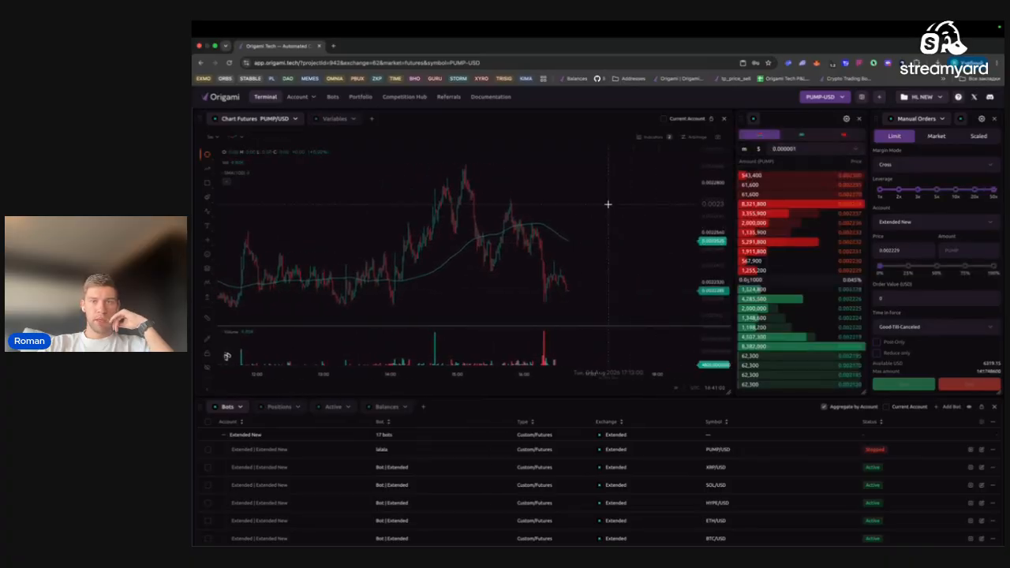
scroll(713, 236, down, 5)
scroll(581, 229, down, 2)
scroll(605, 227, down, 2)
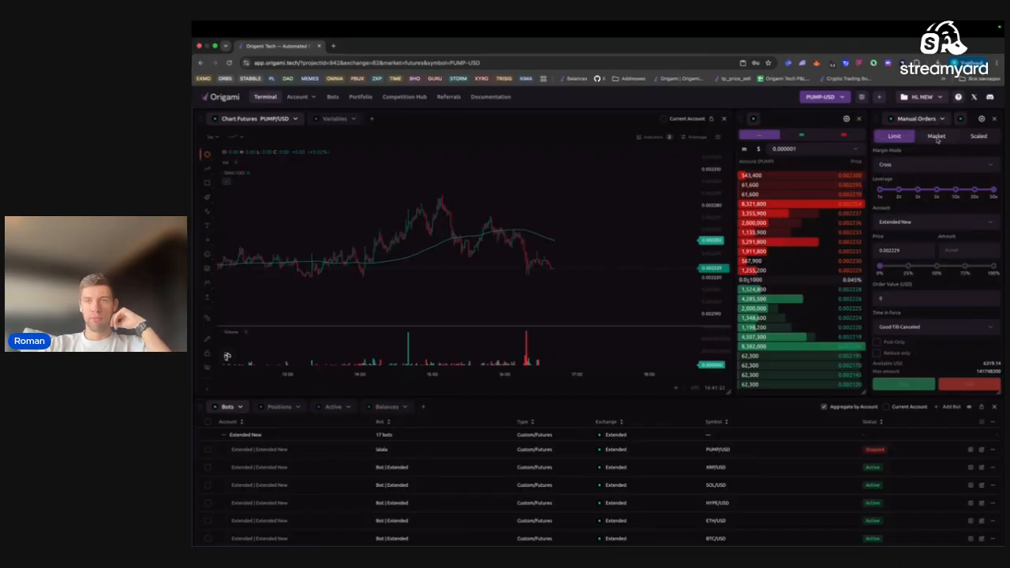
click(936, 137)
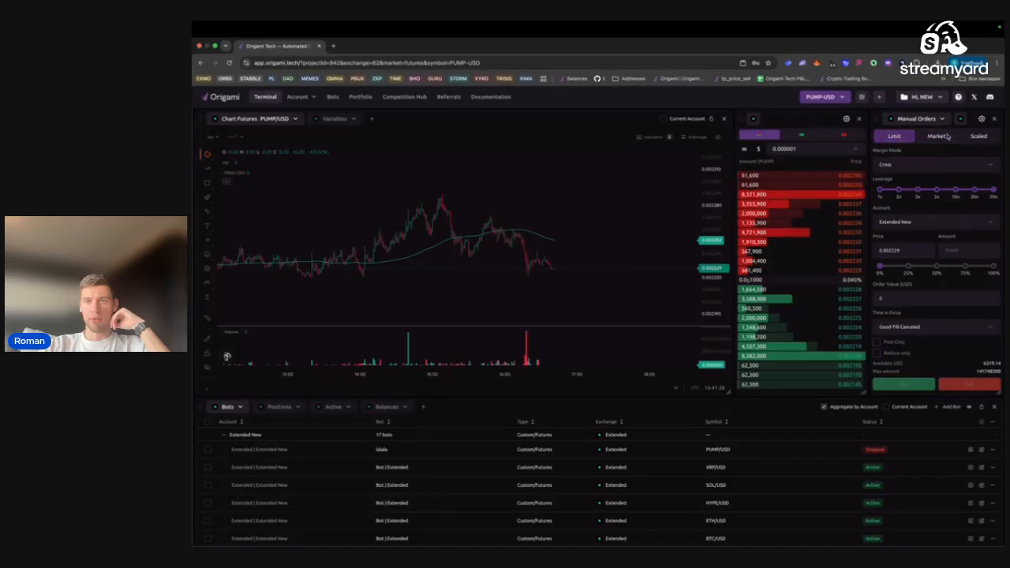
click(979, 136)
click(895, 135)
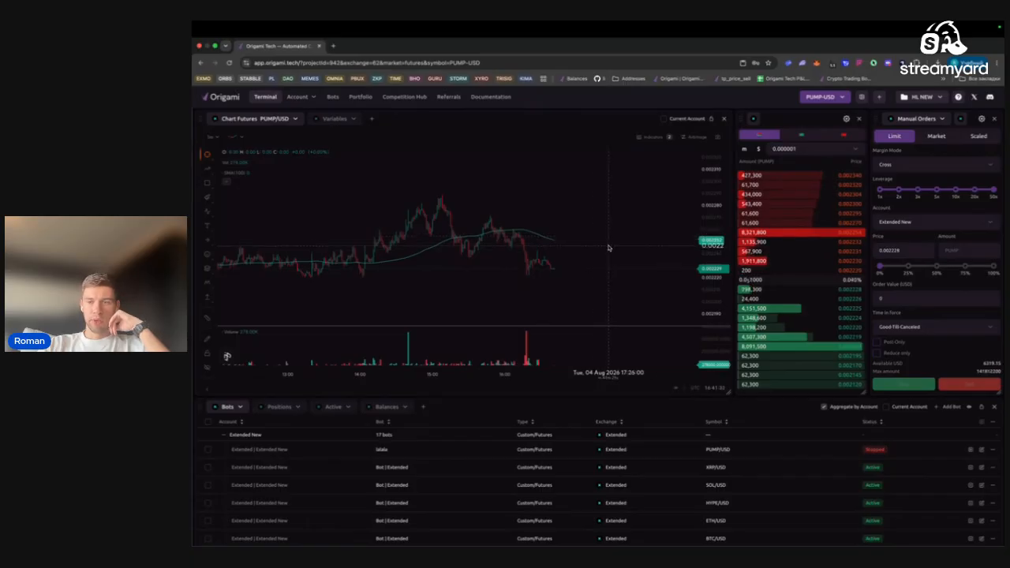
Start the lalala bot and check the open positions and active orders for PUMP/USD
click(972, 453)
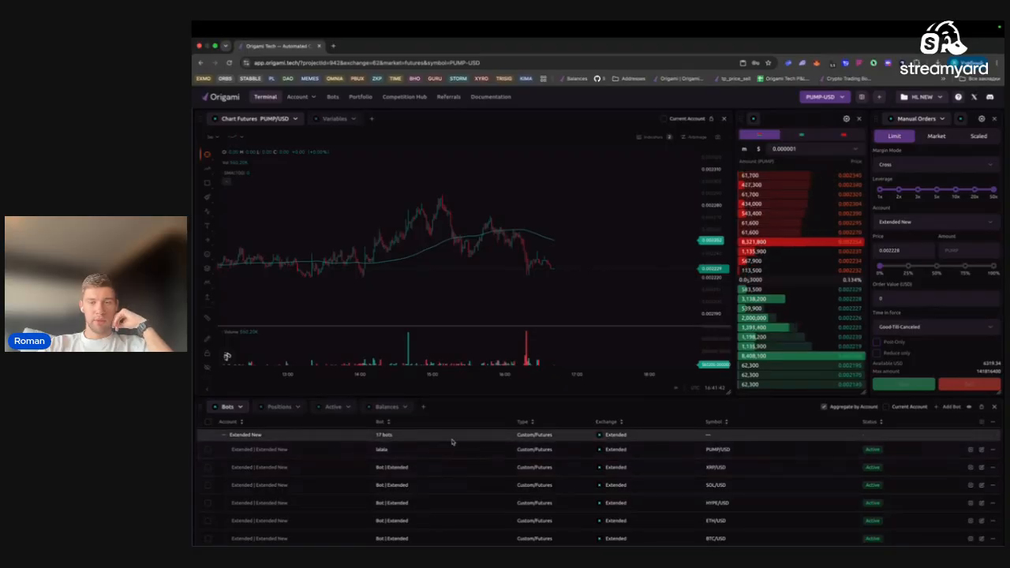
click(279, 407)
click(333, 407)
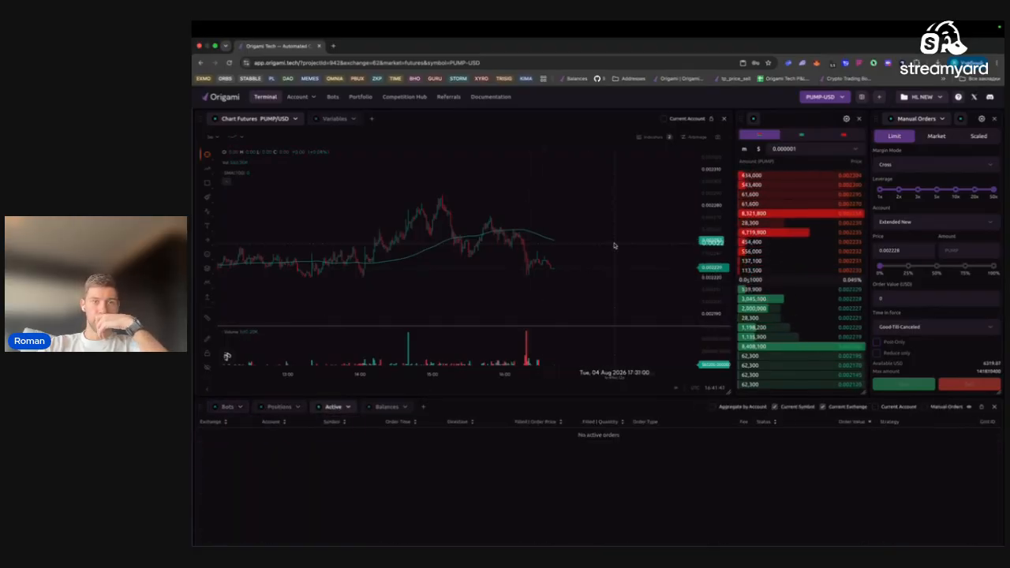
scroll(615, 246, down, 2)
scroll(605, 287, up, 2)
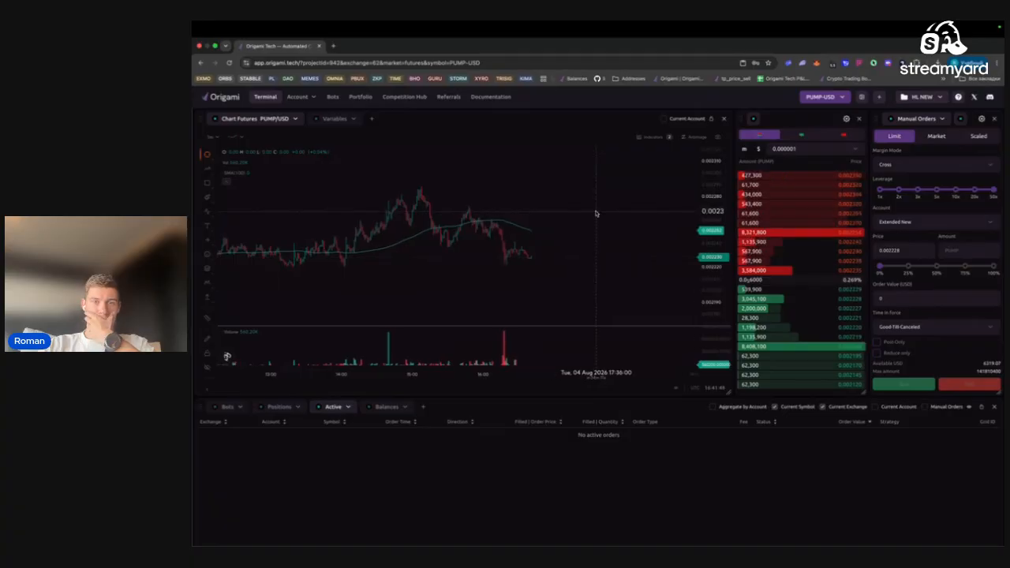
scroll(553, 279, up, 2)
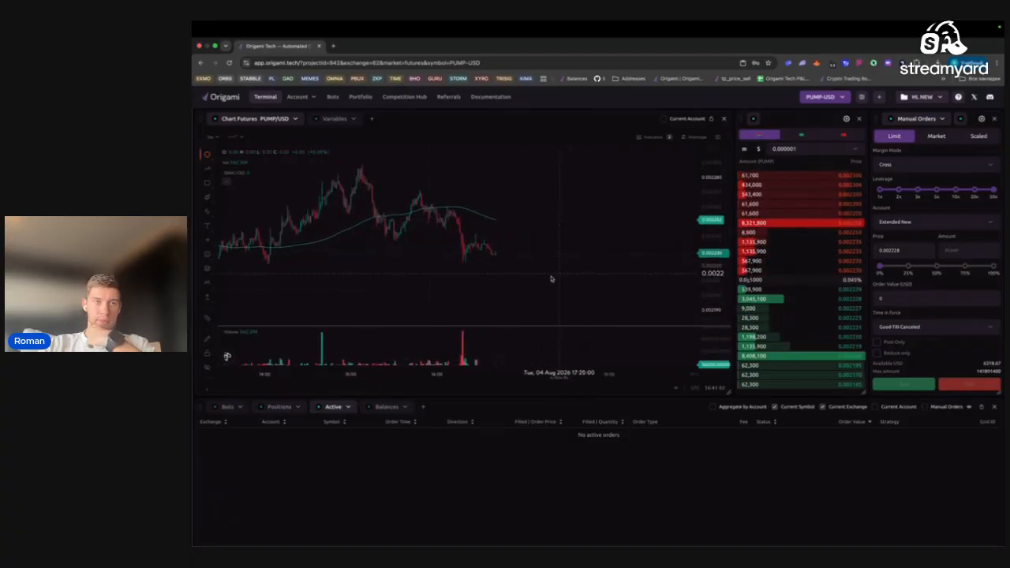
scroll(567, 247, down, 2)
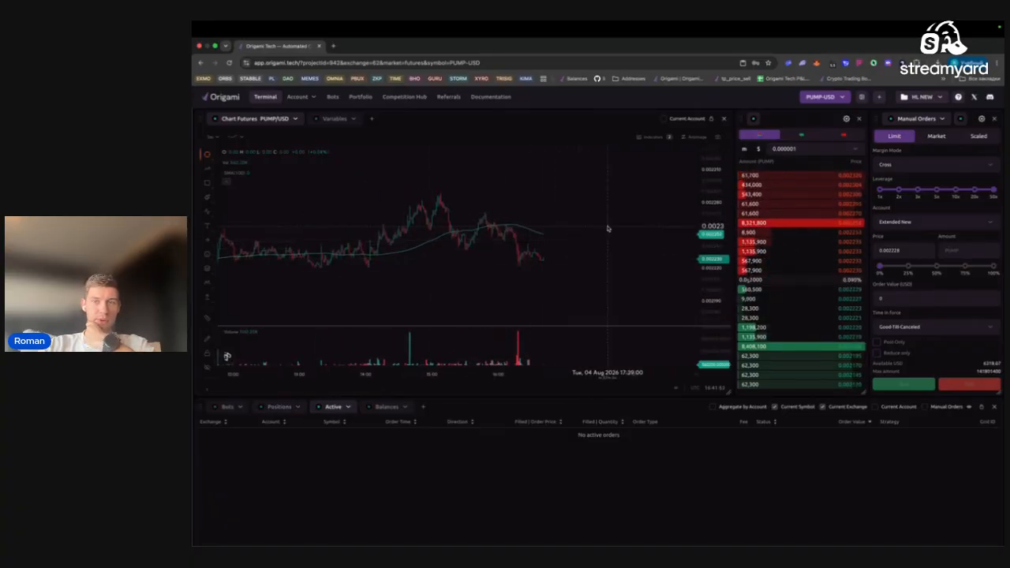
Simulate Grid 9577 of the lalala bot, compare its simulated orders with the chart, and close the bot editor
click(227, 406)
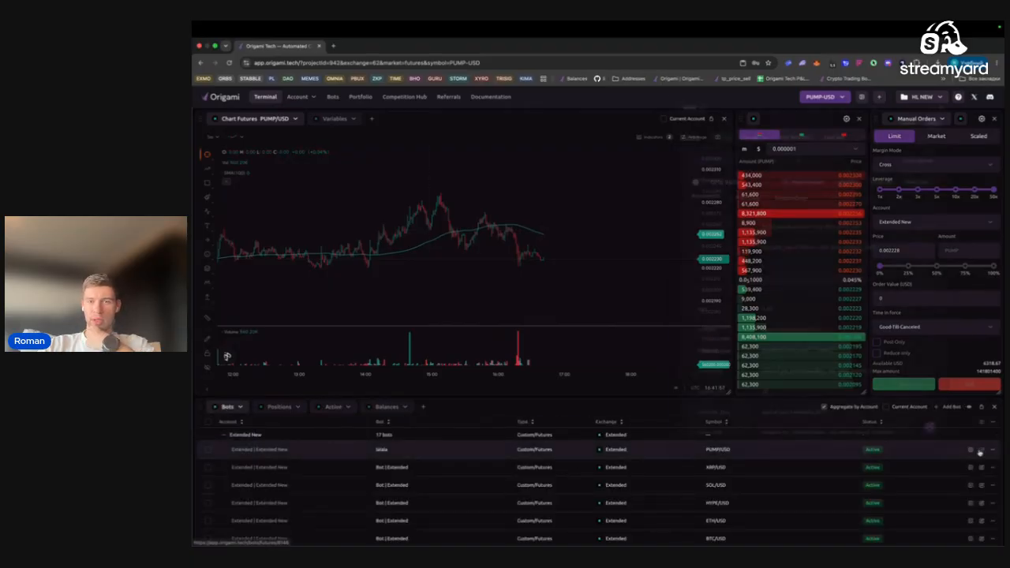
click(979, 452)
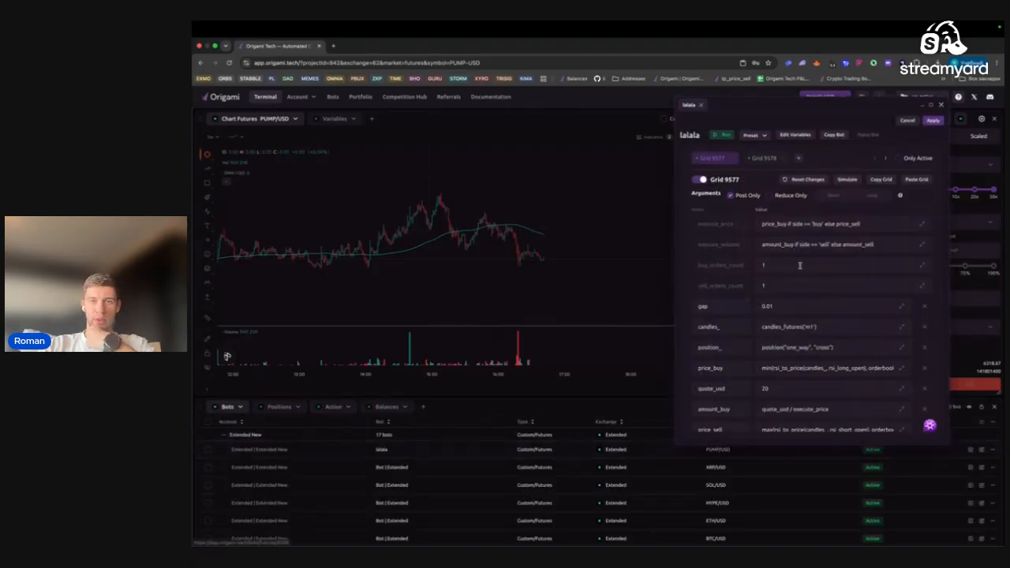
click(847, 180)
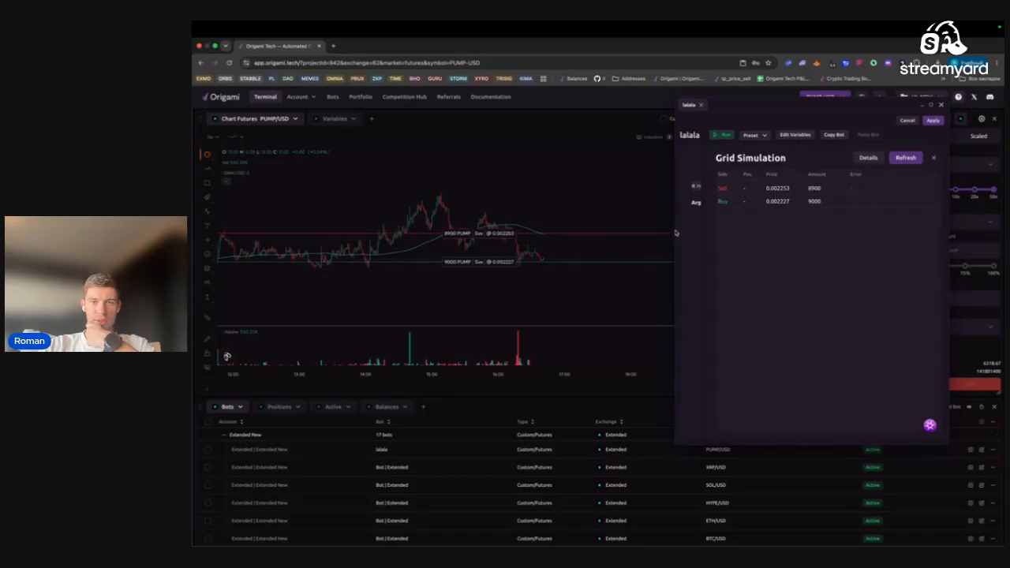
drag(676, 234, 609, 241)
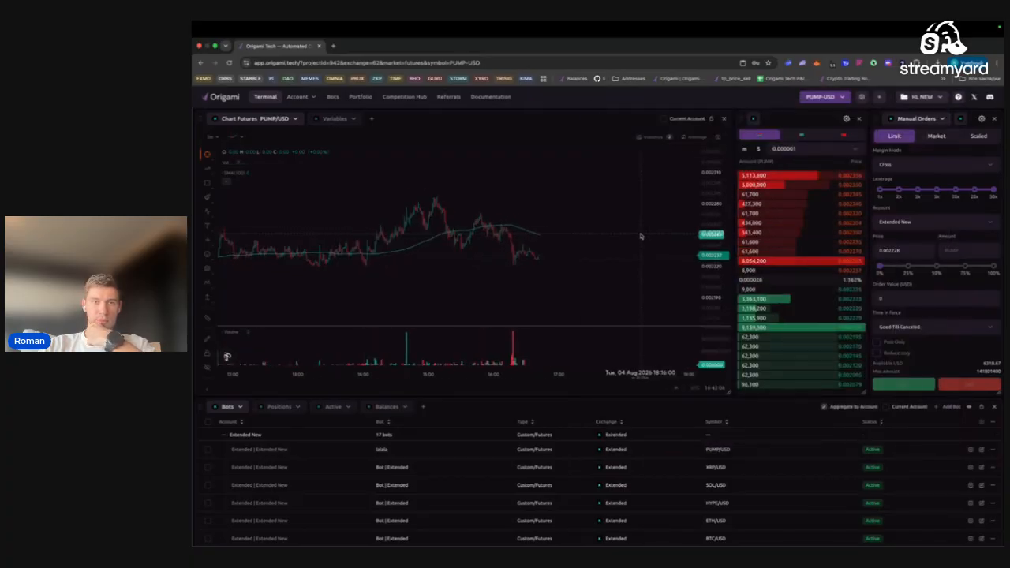
scroll(639, 221, up, 2)
scroll(638, 209, up, 1)
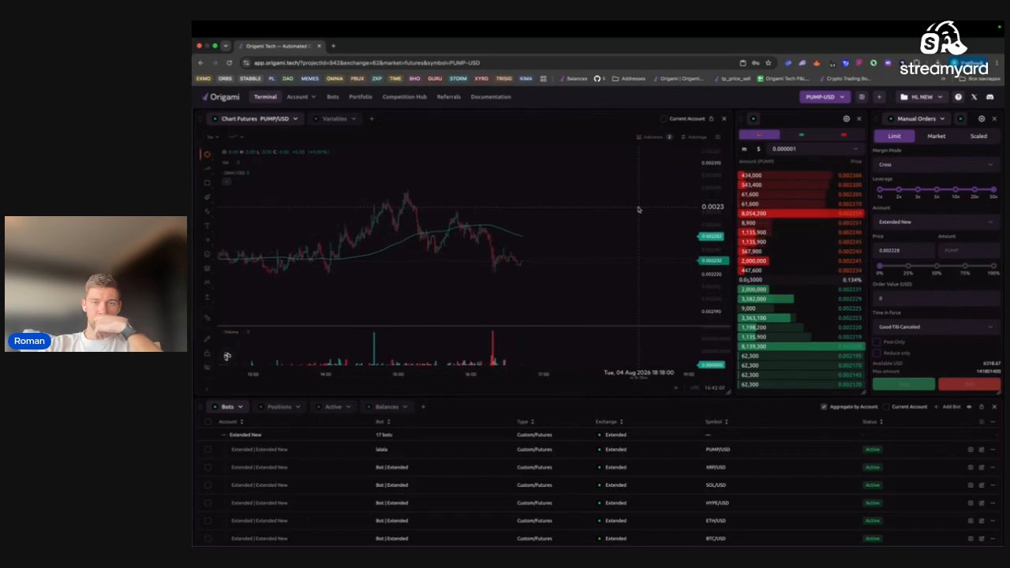
scroll(656, 264, up, 3)
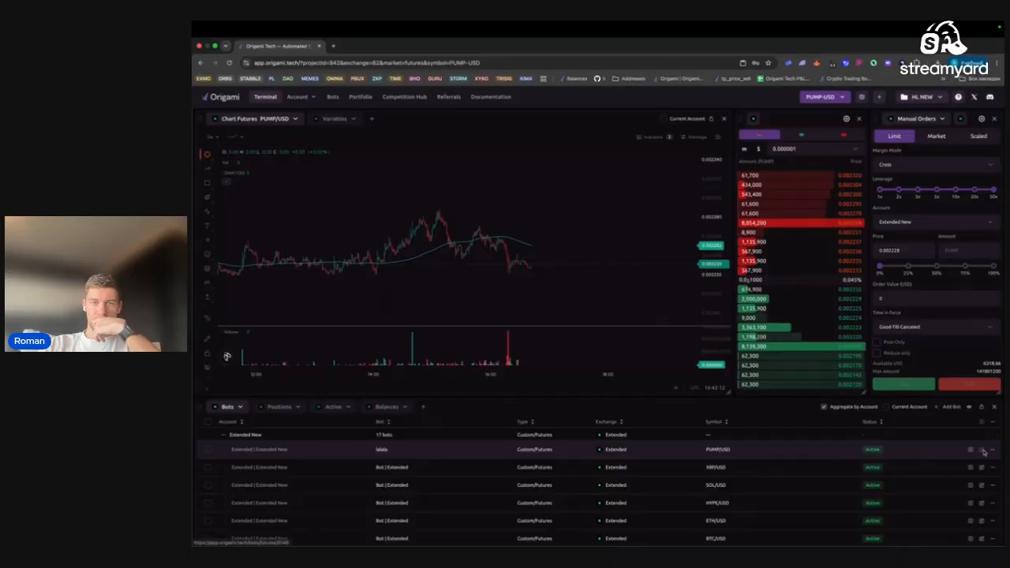
Widen the PUMP/USD chart's time and price range to examine the bot's limit orders against recent price movement
scroll(582, 291, down, 2)
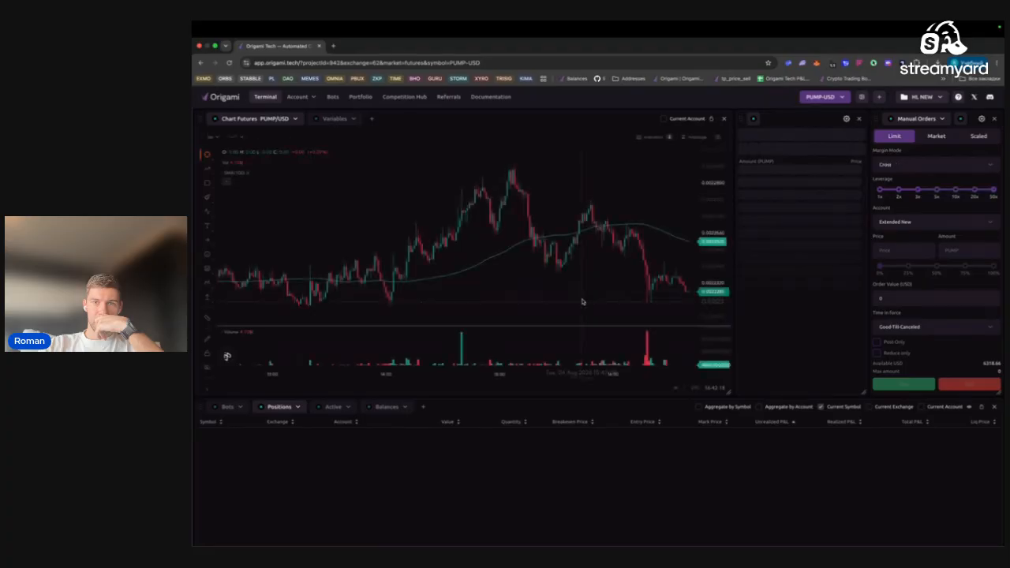
scroll(650, 203, down, 2)
drag(655, 202, 546, 194)
scroll(545, 195, down, 3)
drag(638, 207, 556, 208)
scroll(647, 210, down, 2)
drag(713, 210, 721, 241)
scroll(602, 208, up, 1)
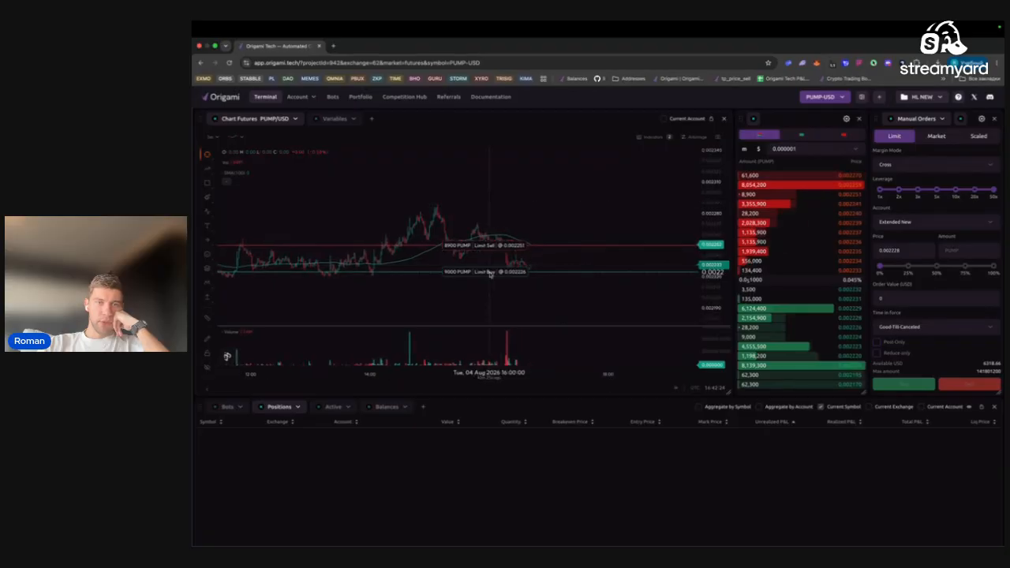
Check the bot list, and cancel the lalala bot's two PUMP/USD limit orders from the active orders
click(228, 406)
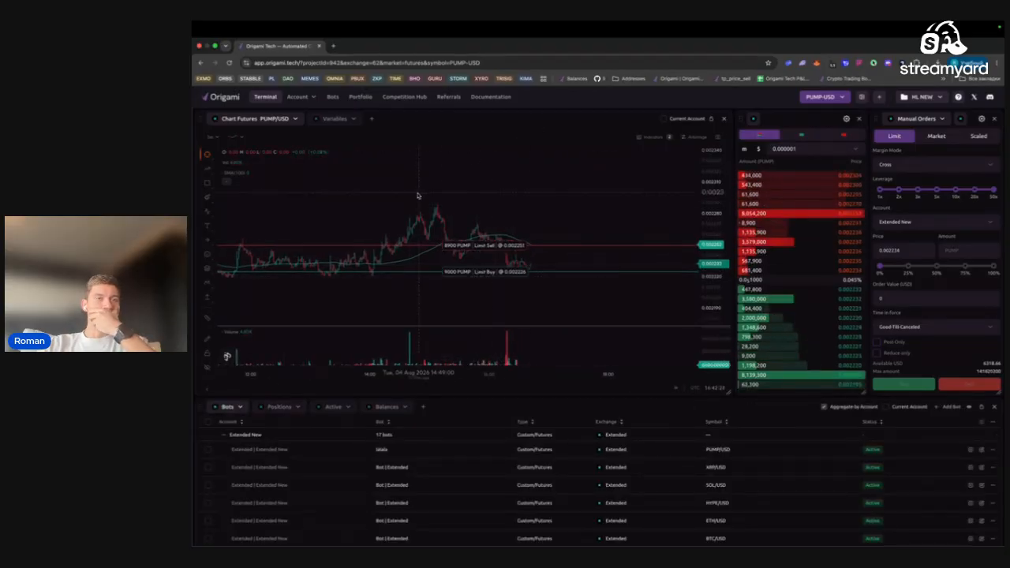
scroll(611, 211, left, 2)
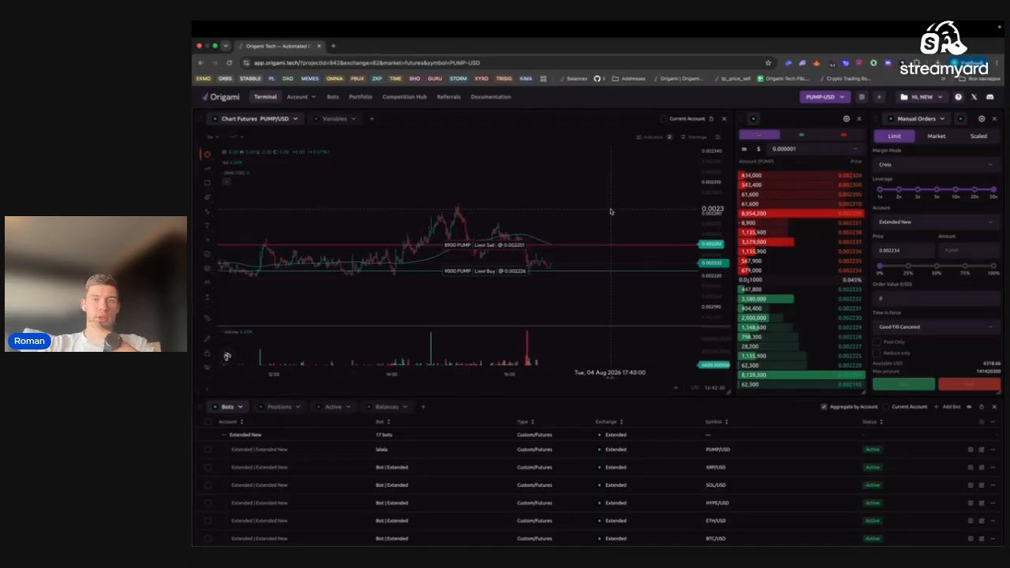
click(331, 407)
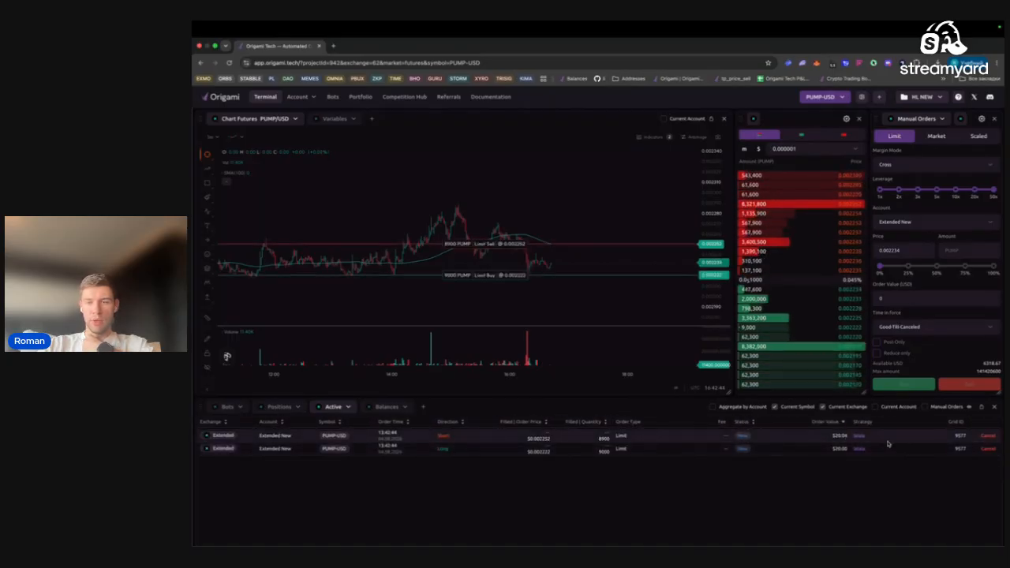
click(990, 447)
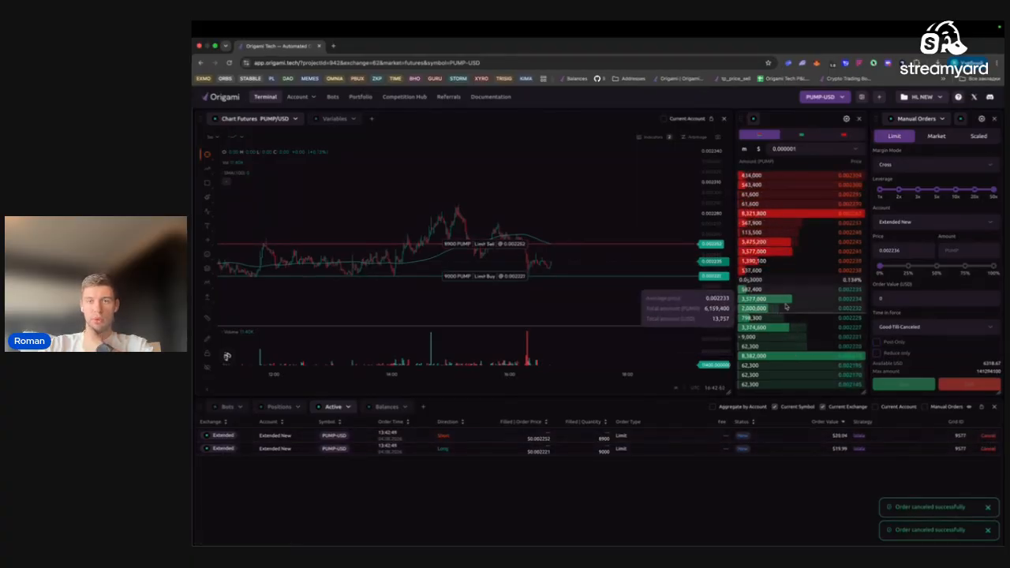
Reset the PUMP/USD chart view and show a longer stretch of price history around the bot's limit orders
scroll(587, 262, down, 2)
scroll(597, 254, down, 1)
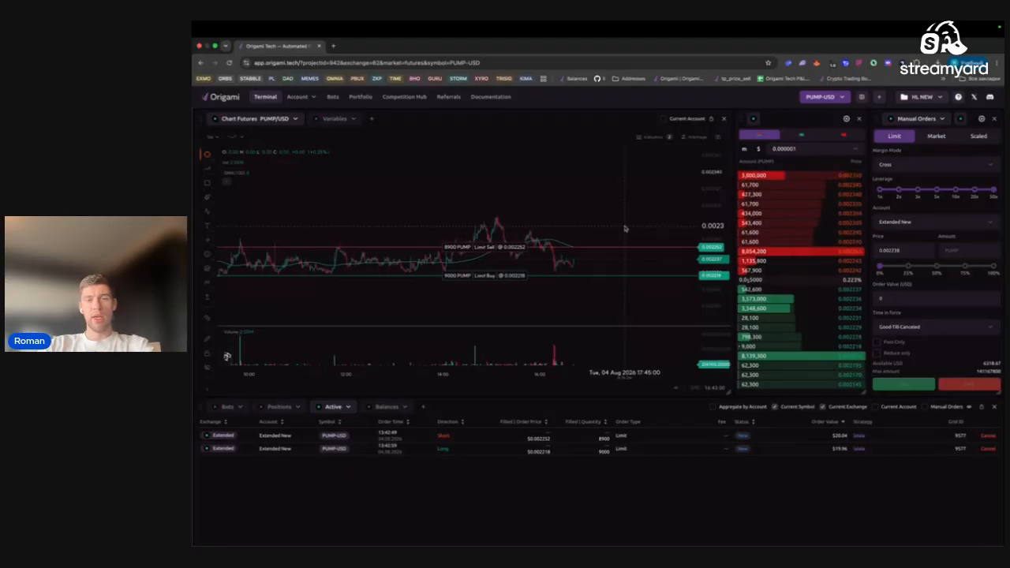
scroll(625, 229, up, 1)
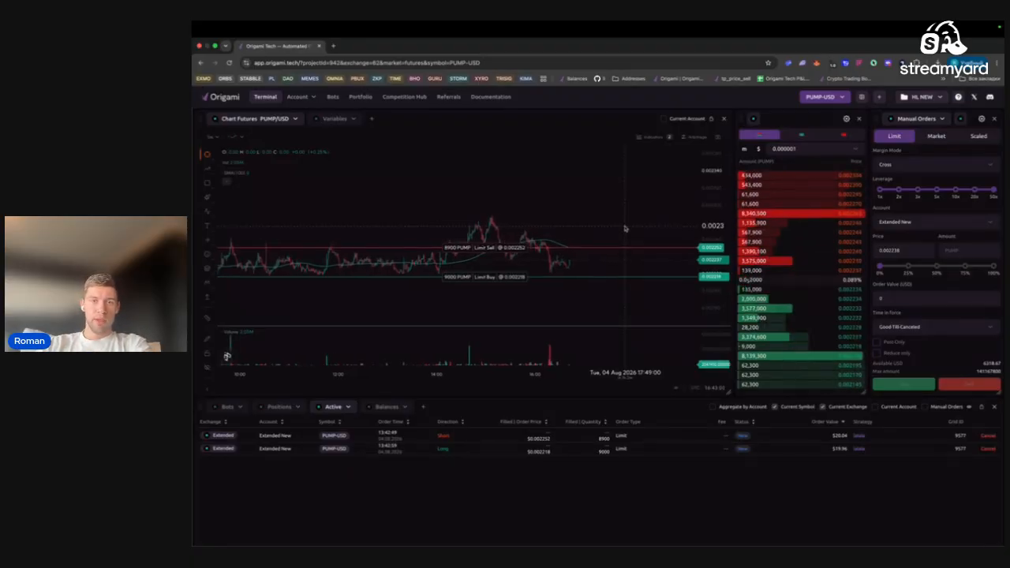
scroll(624, 228, down, 1)
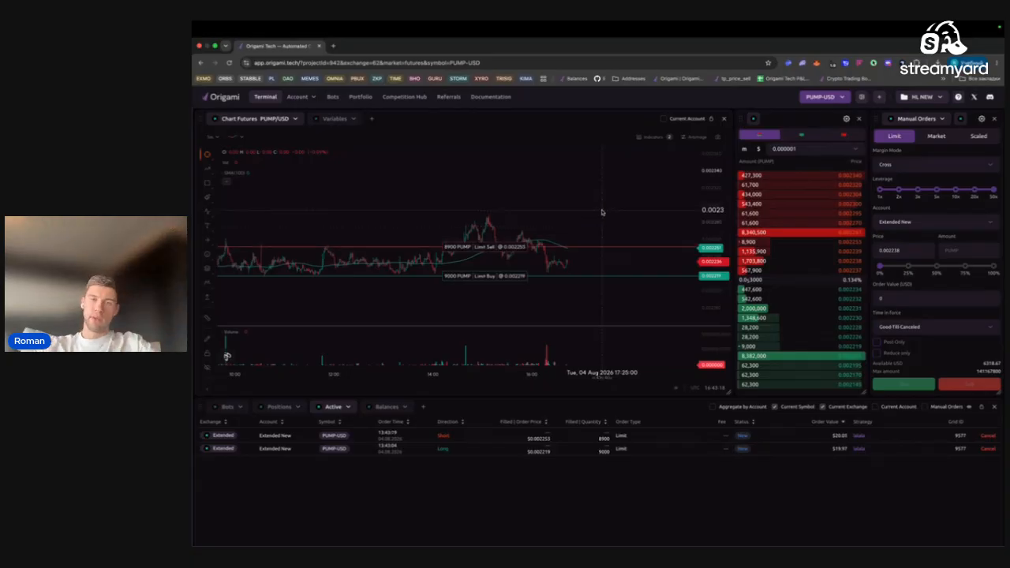
right_click(600, 214)
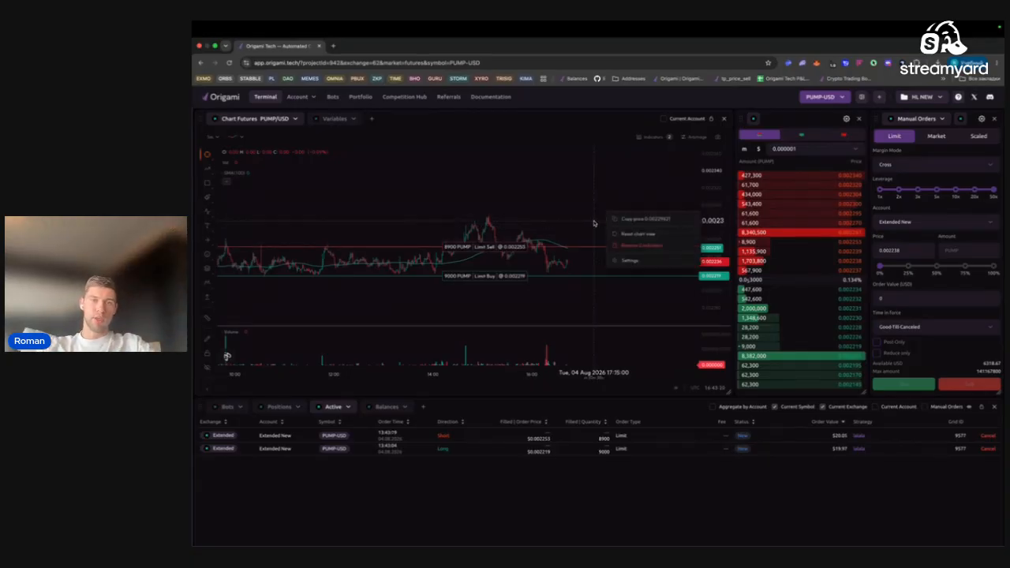
click(619, 234)
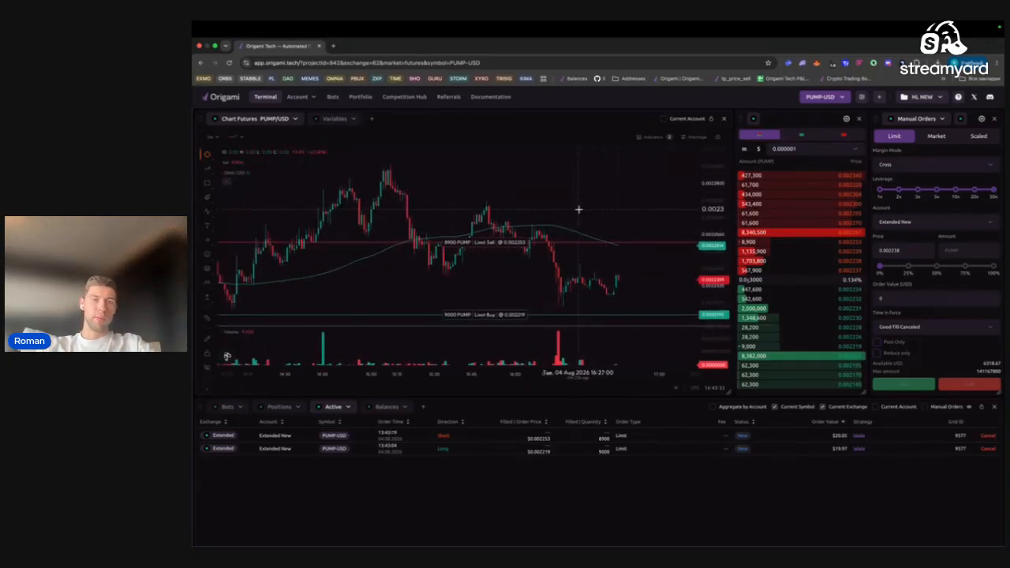
scroll(631, 201, up, 2)
scroll(643, 197, down, 5)
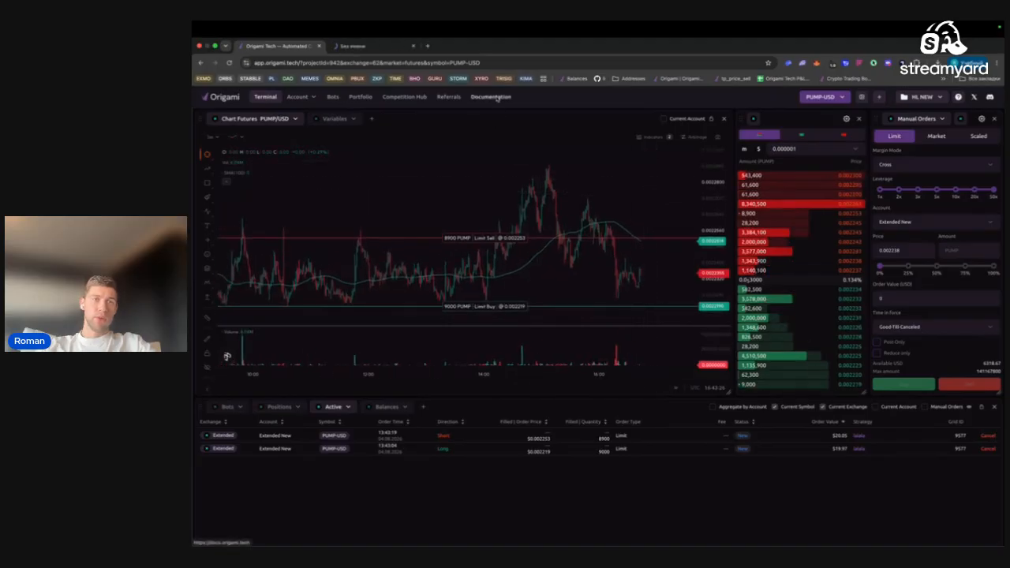
Open the Origami documentation and read the Relative Strength Index and RSI to price pages under Technical analysis
click(491, 96)
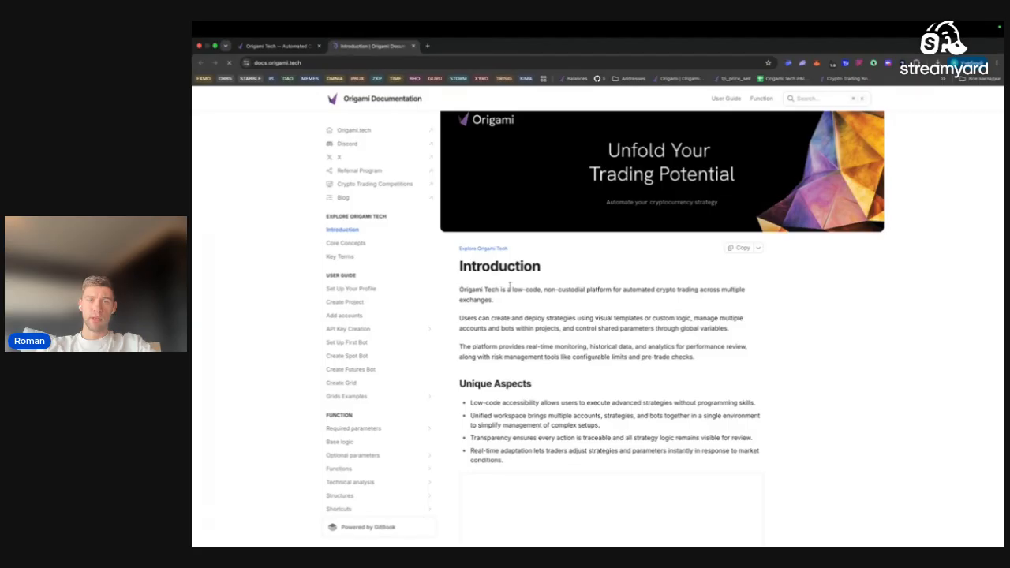
scroll(374, 307, down, 2)
scroll(370, 350, down, 1)
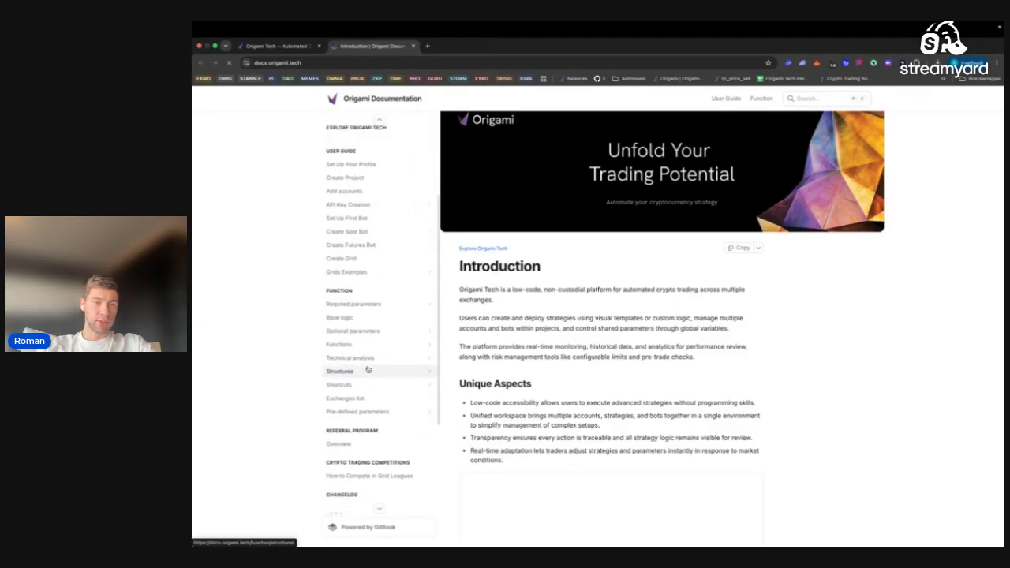
click(372, 356)
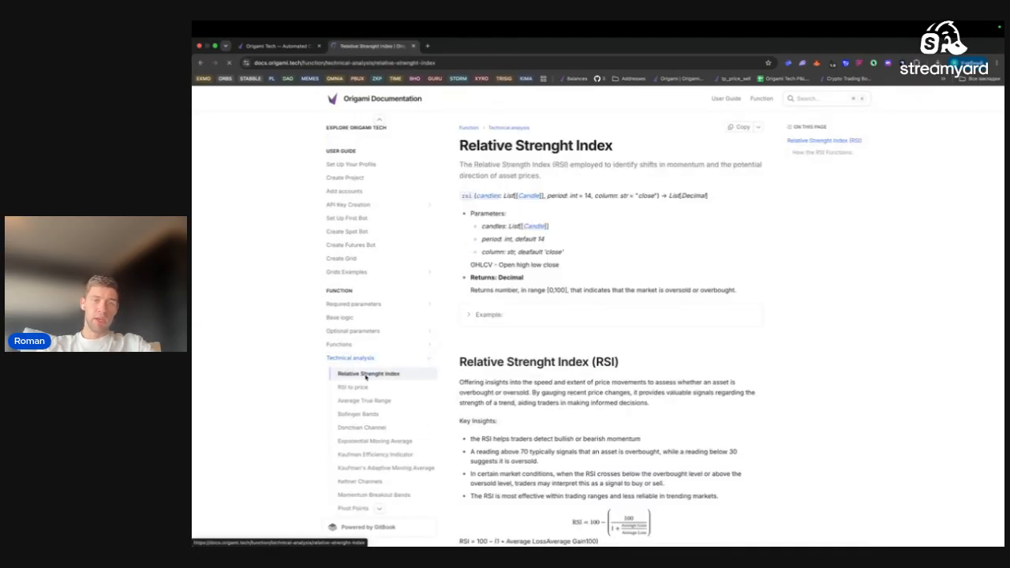
scroll(564, 330, down, 4)
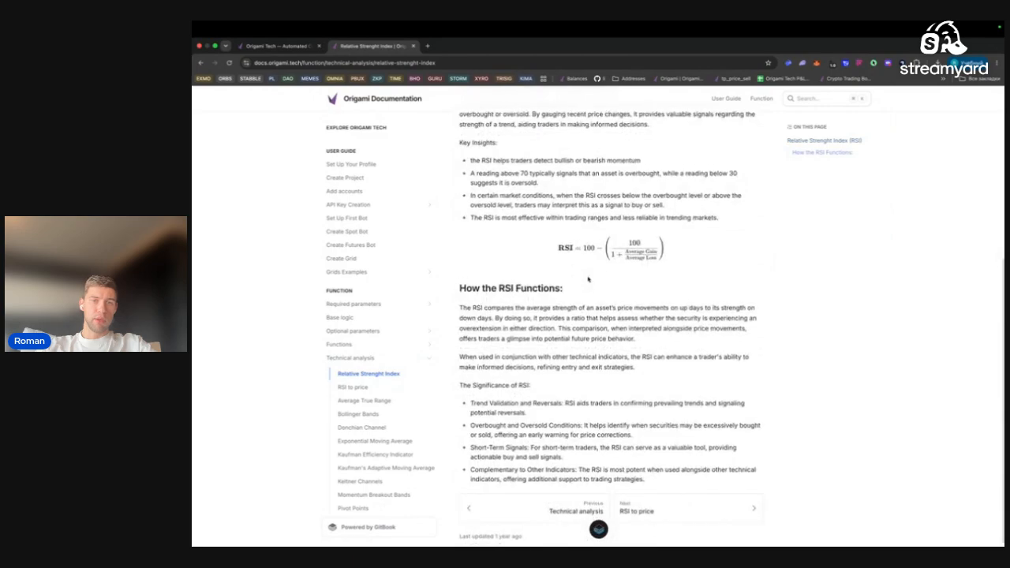
click(363, 386)
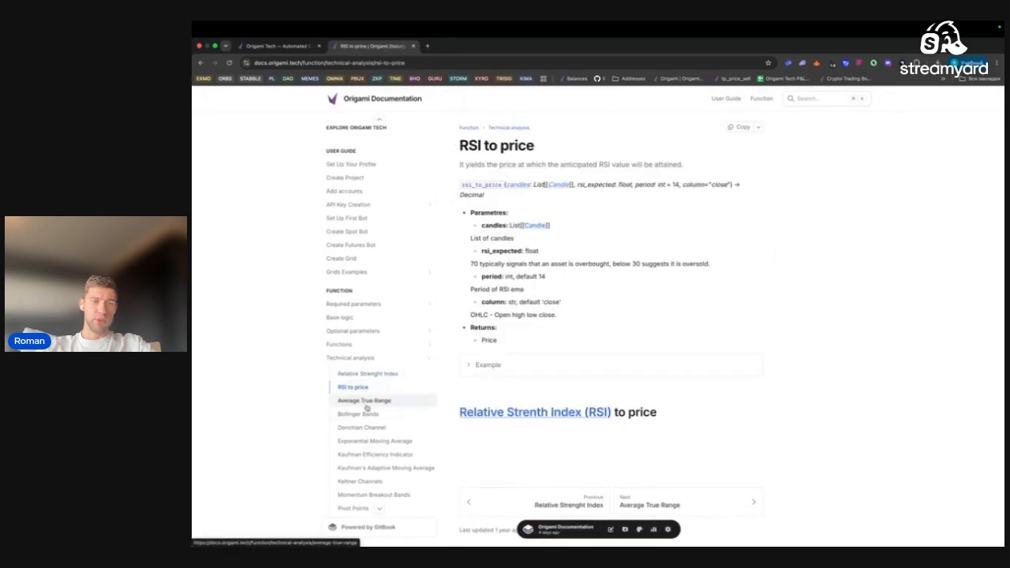
Browse the technical analysis pages from Average True Range to Kaufman's Adaptive Moving Average and look through the remaining topics
click(365, 401)
click(365, 415)
click(364, 428)
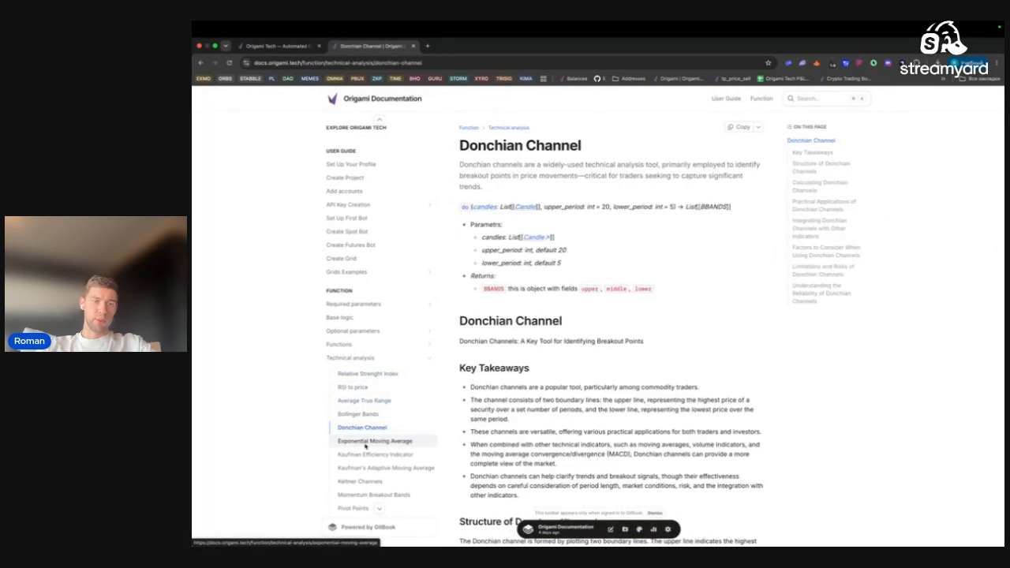
click(365, 442)
click(366, 455)
click(365, 471)
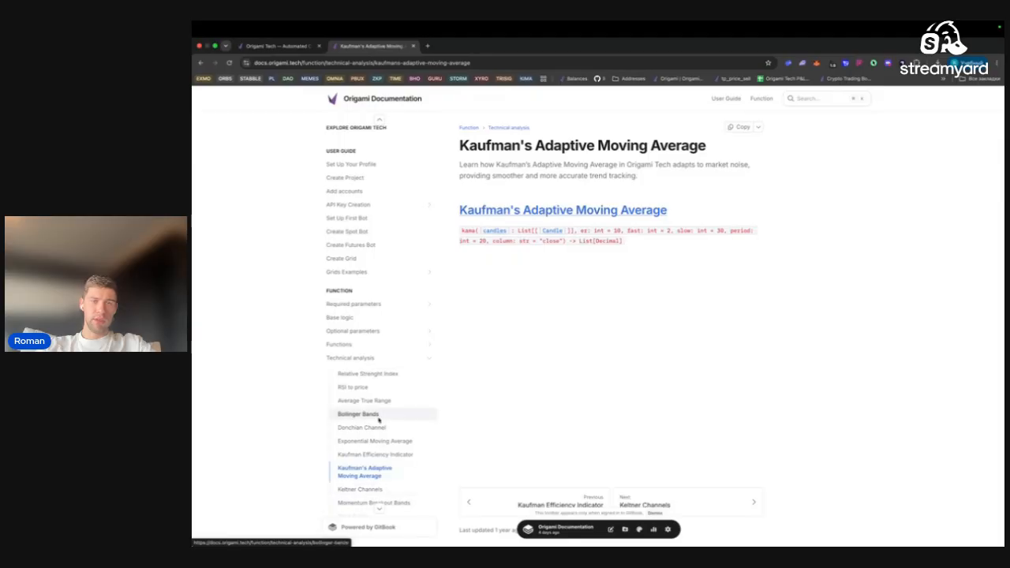
scroll(375, 440, down, 5)
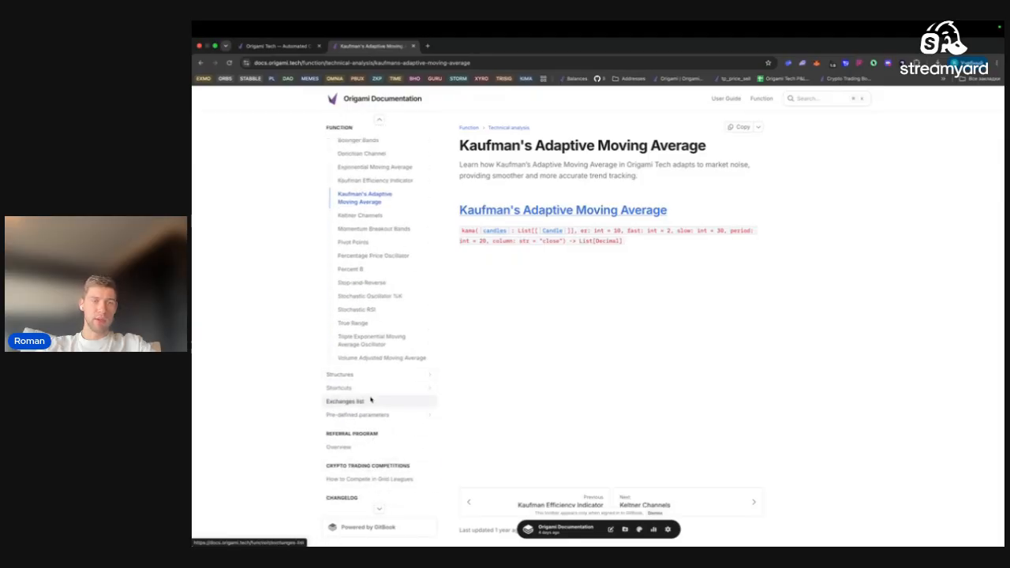
Return to the trading terminal and examine the bot's limit orders over a longer PUMP/USD price history
key(ctrl+Tab)
scroll(643, 221, down, 2)
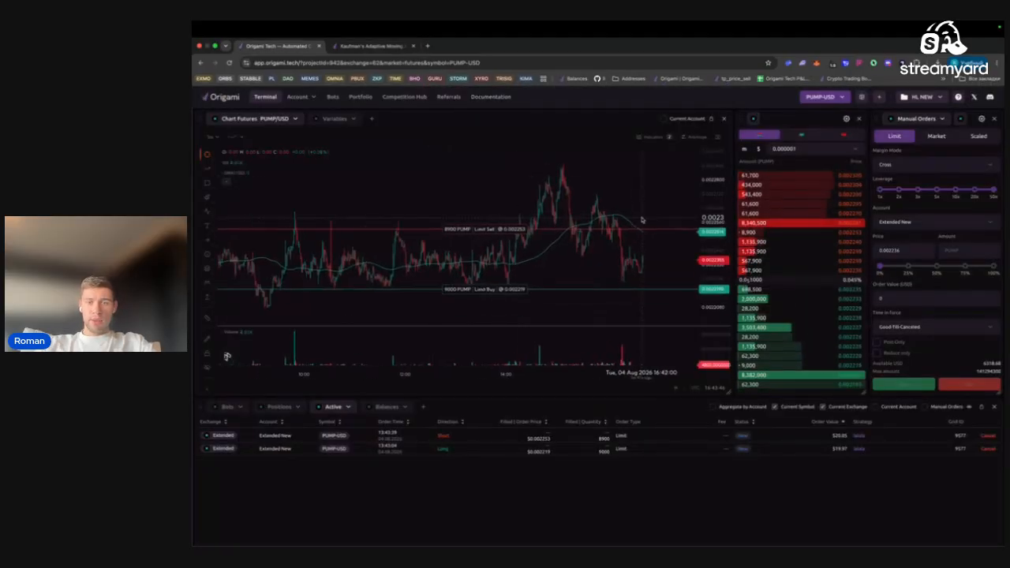
scroll(642, 190, down, 3)
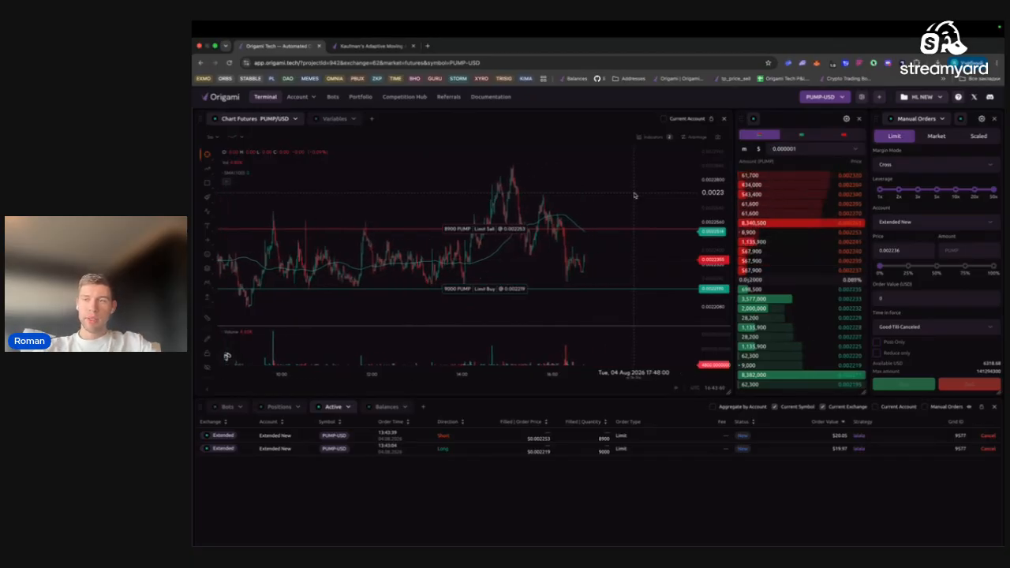
Switch to the StreamYard studio and stop sharing the screen
key(ctrl+Left)
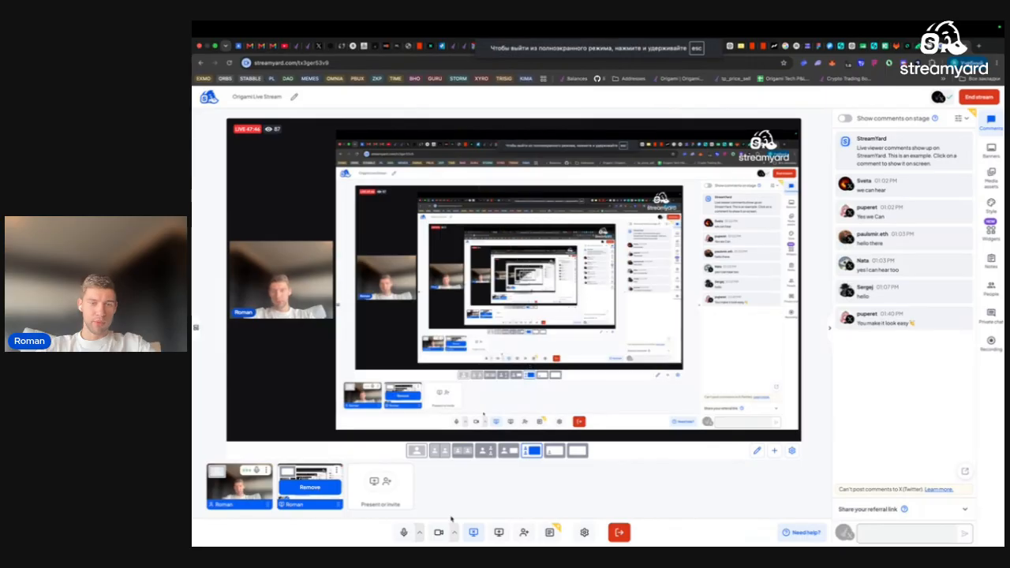
click(474, 533)
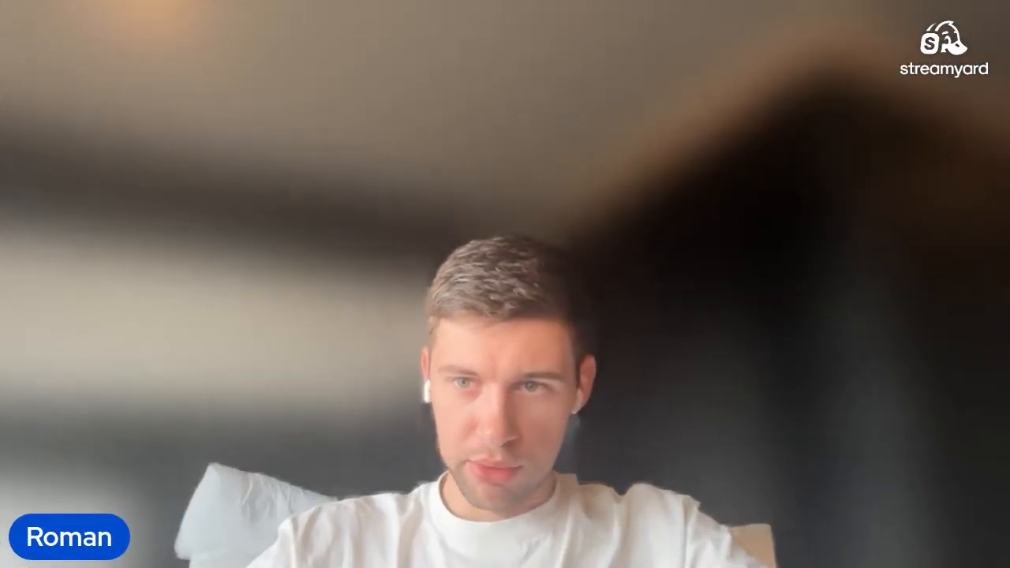